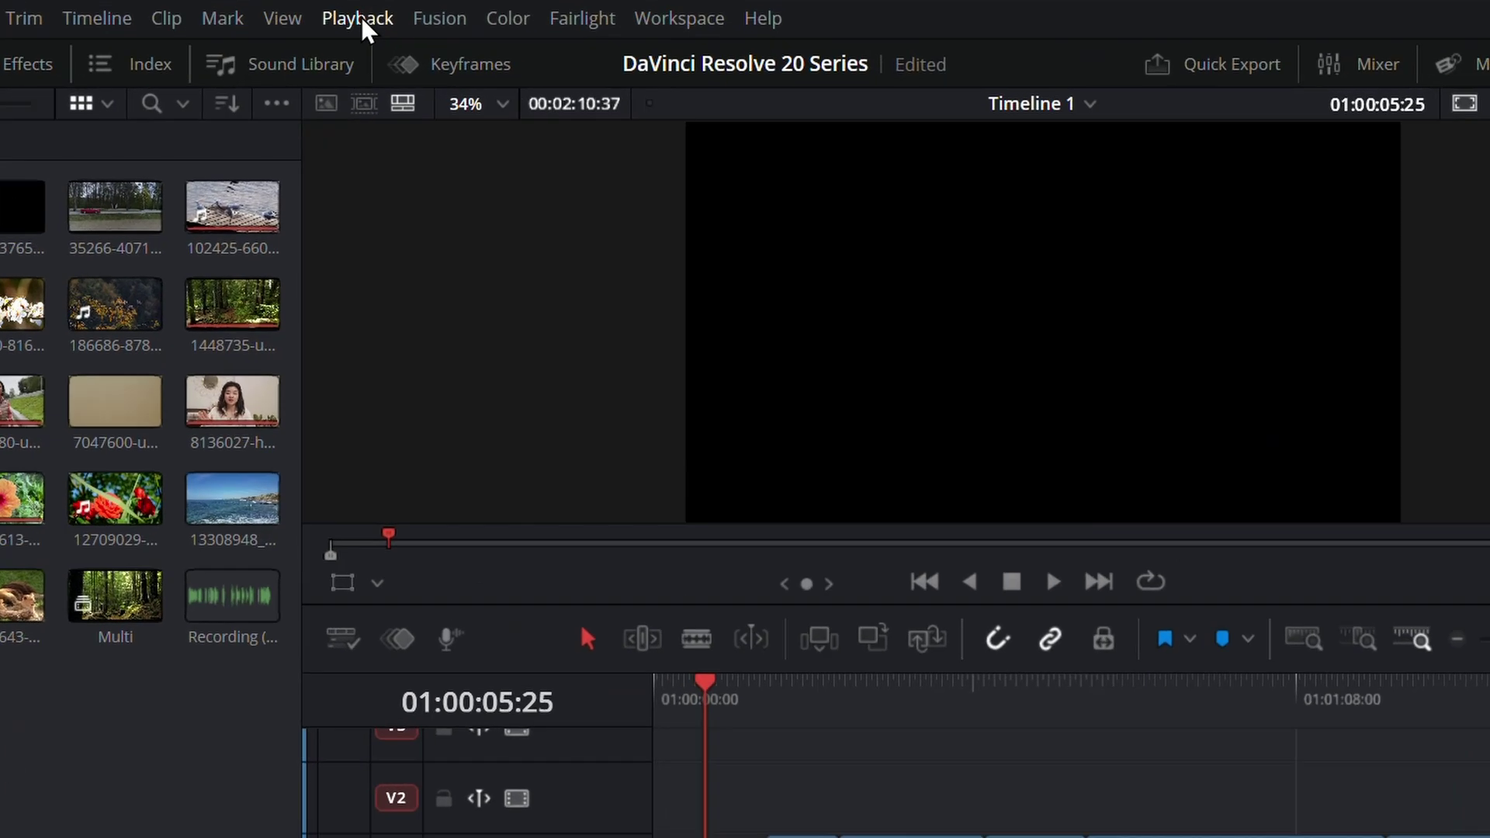
Step: Set the timeline playback resolution to Quarter and play the timeline from just before the first clip
click(444, 12)
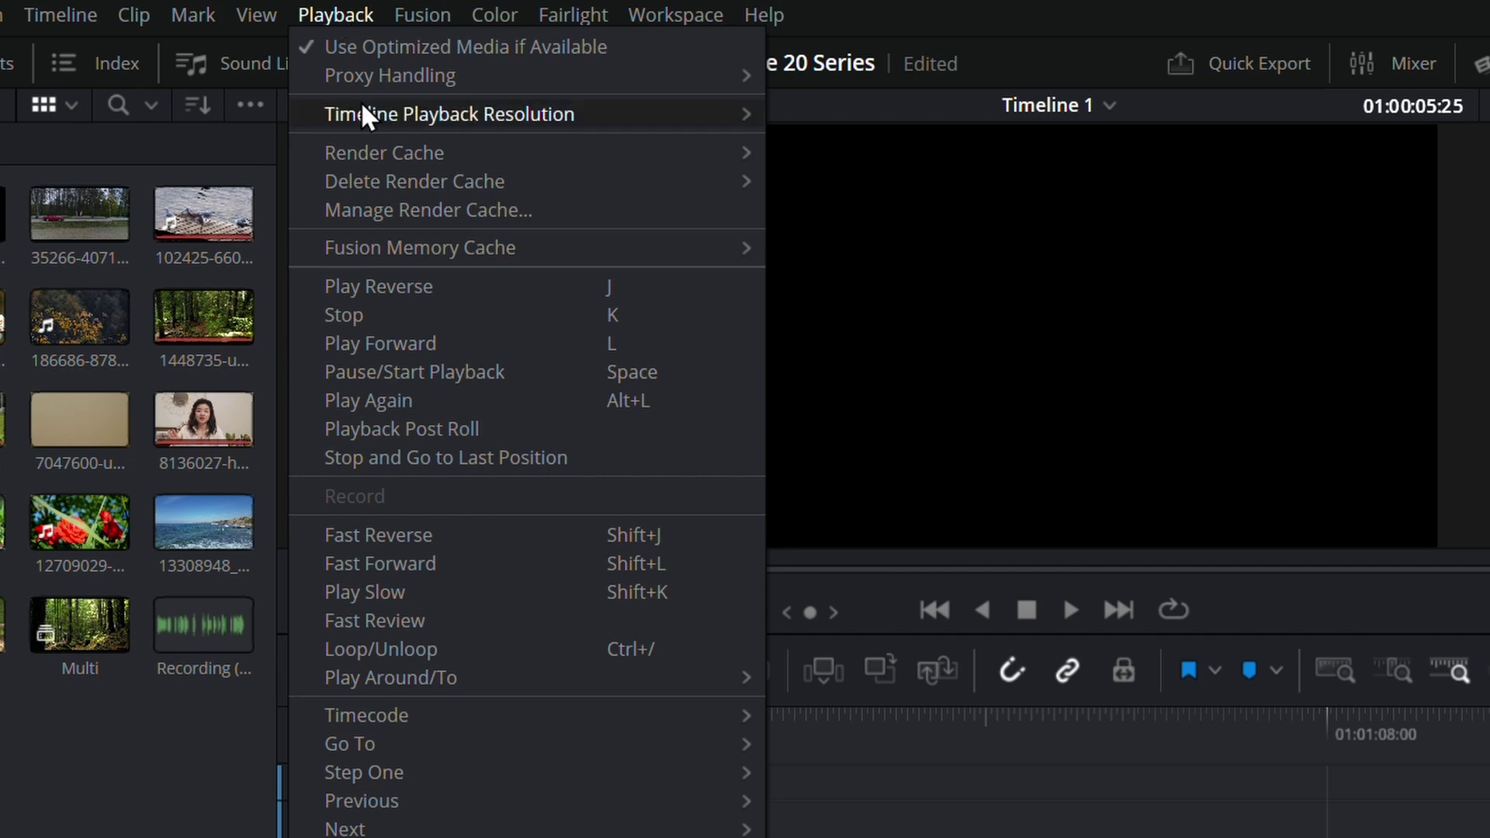
mouse_move(372, 110)
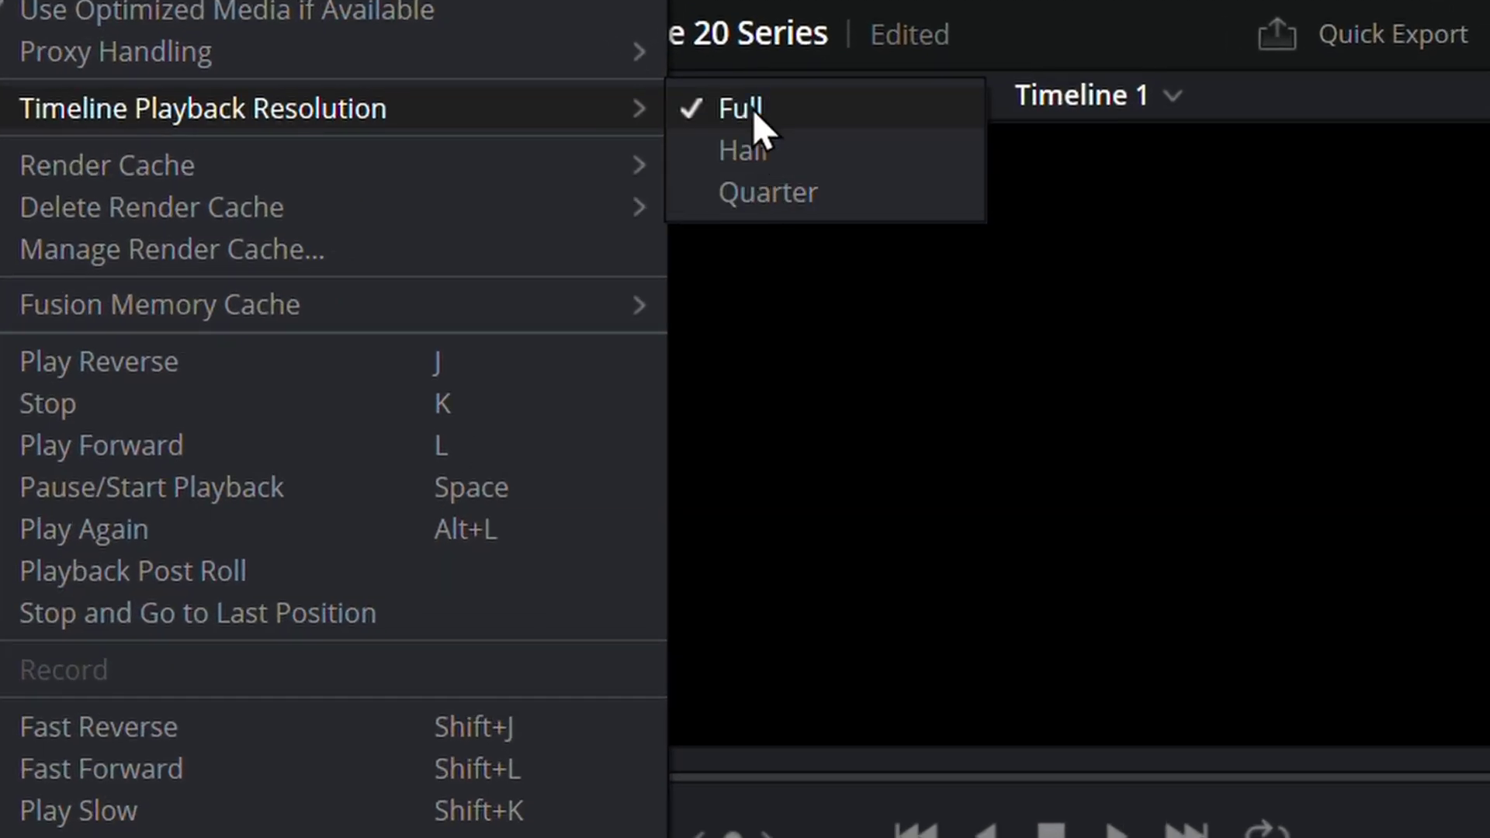
click(771, 193)
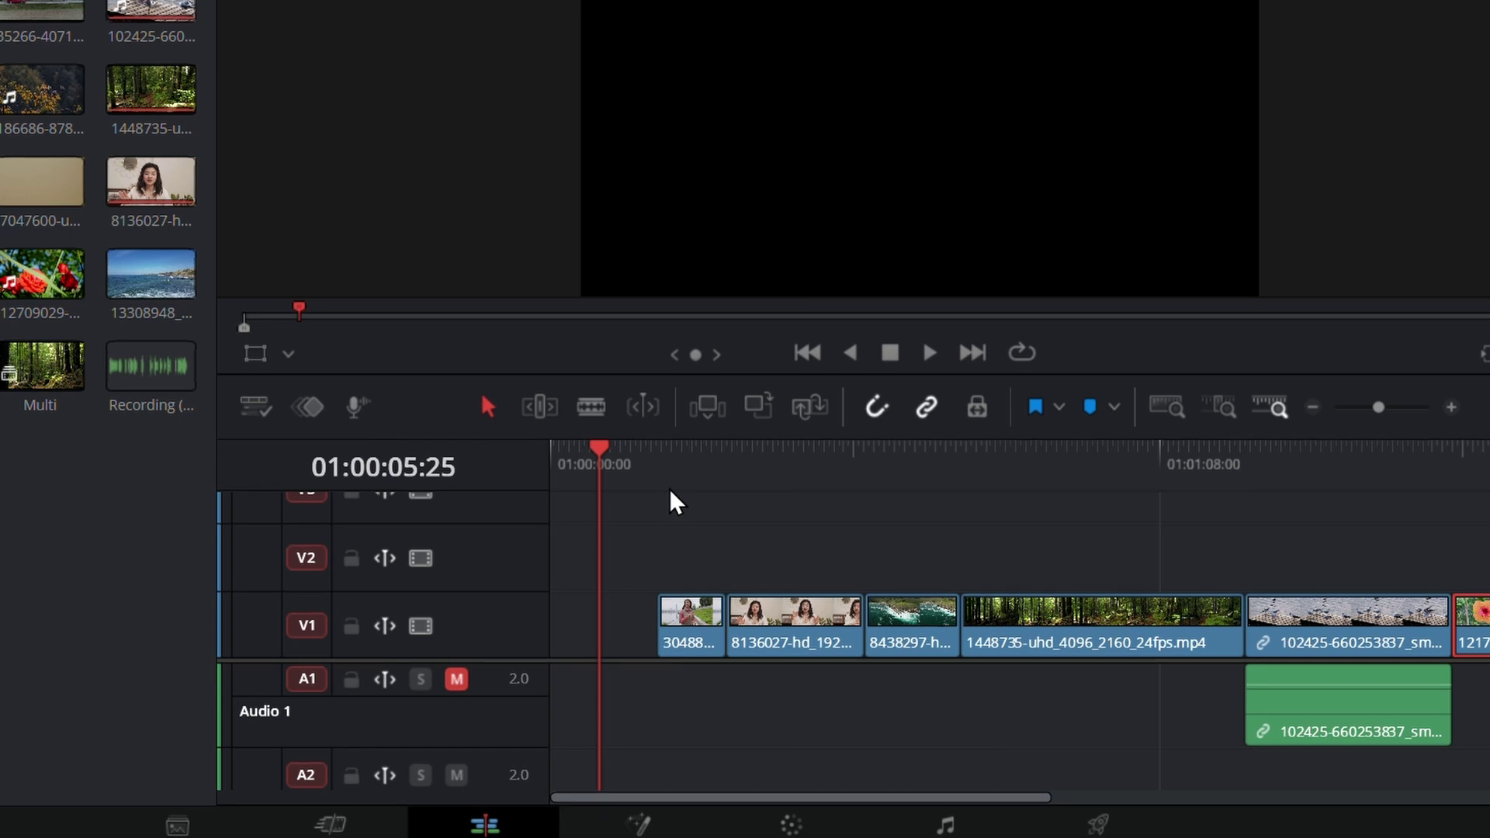
click(667, 456)
key(space)
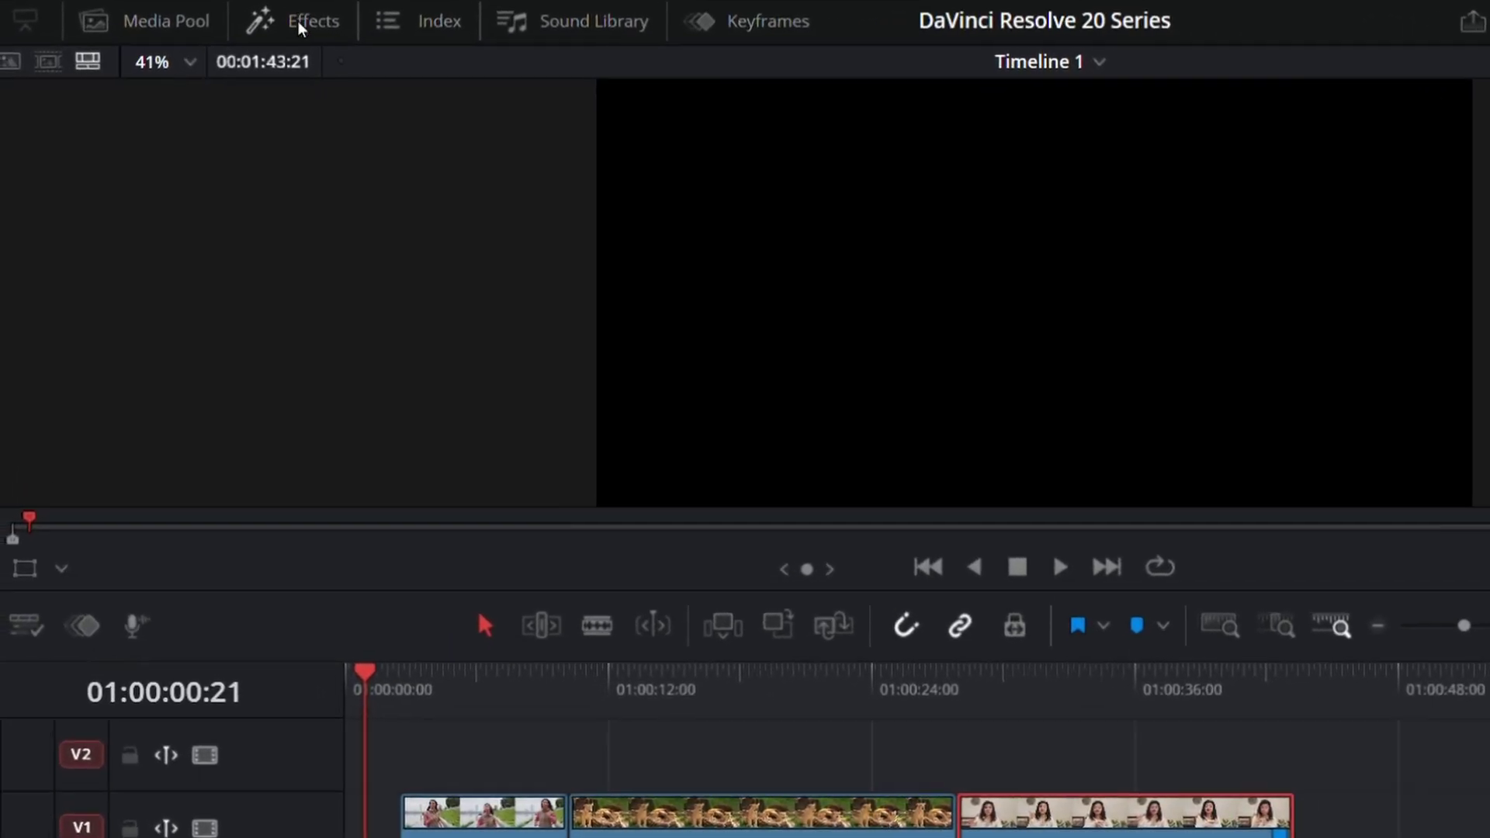
Step: Find the Grid effect in Resolve FX, apply it to the 8136027 clip on V1, and move the playhead onto that clip
click(300, 24)
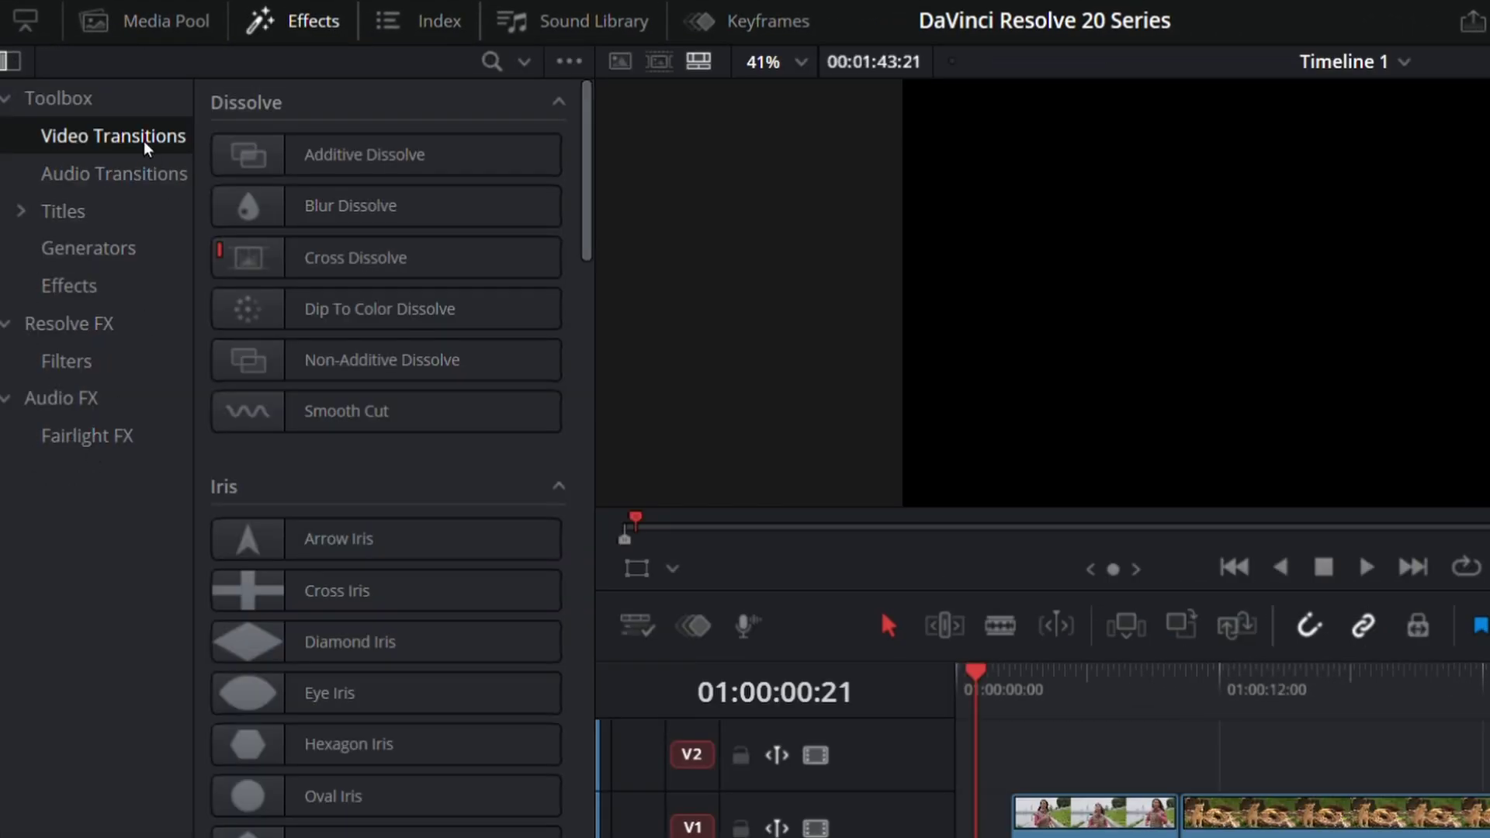
click(65, 326)
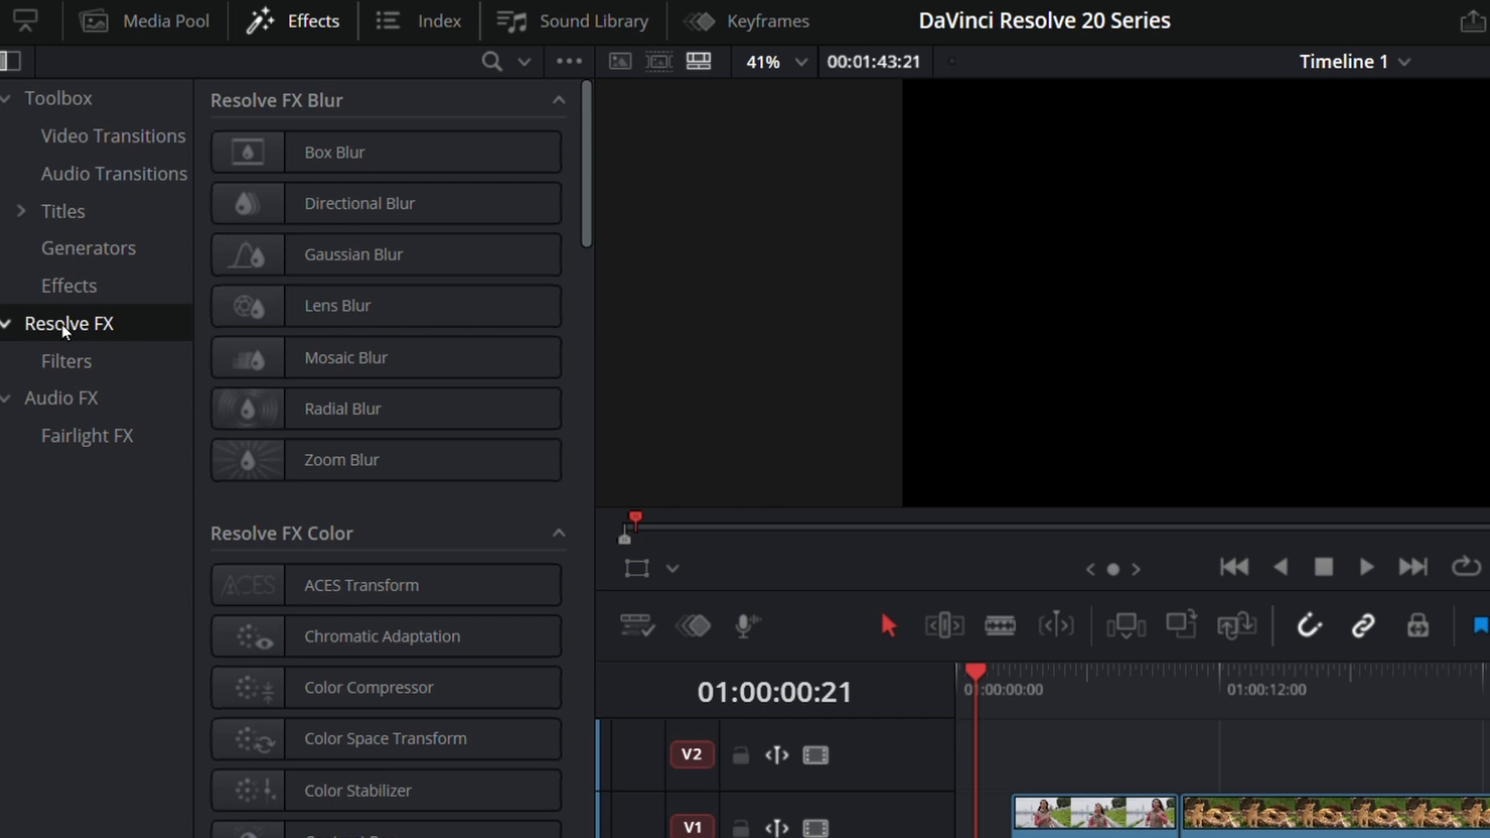
click(491, 61)
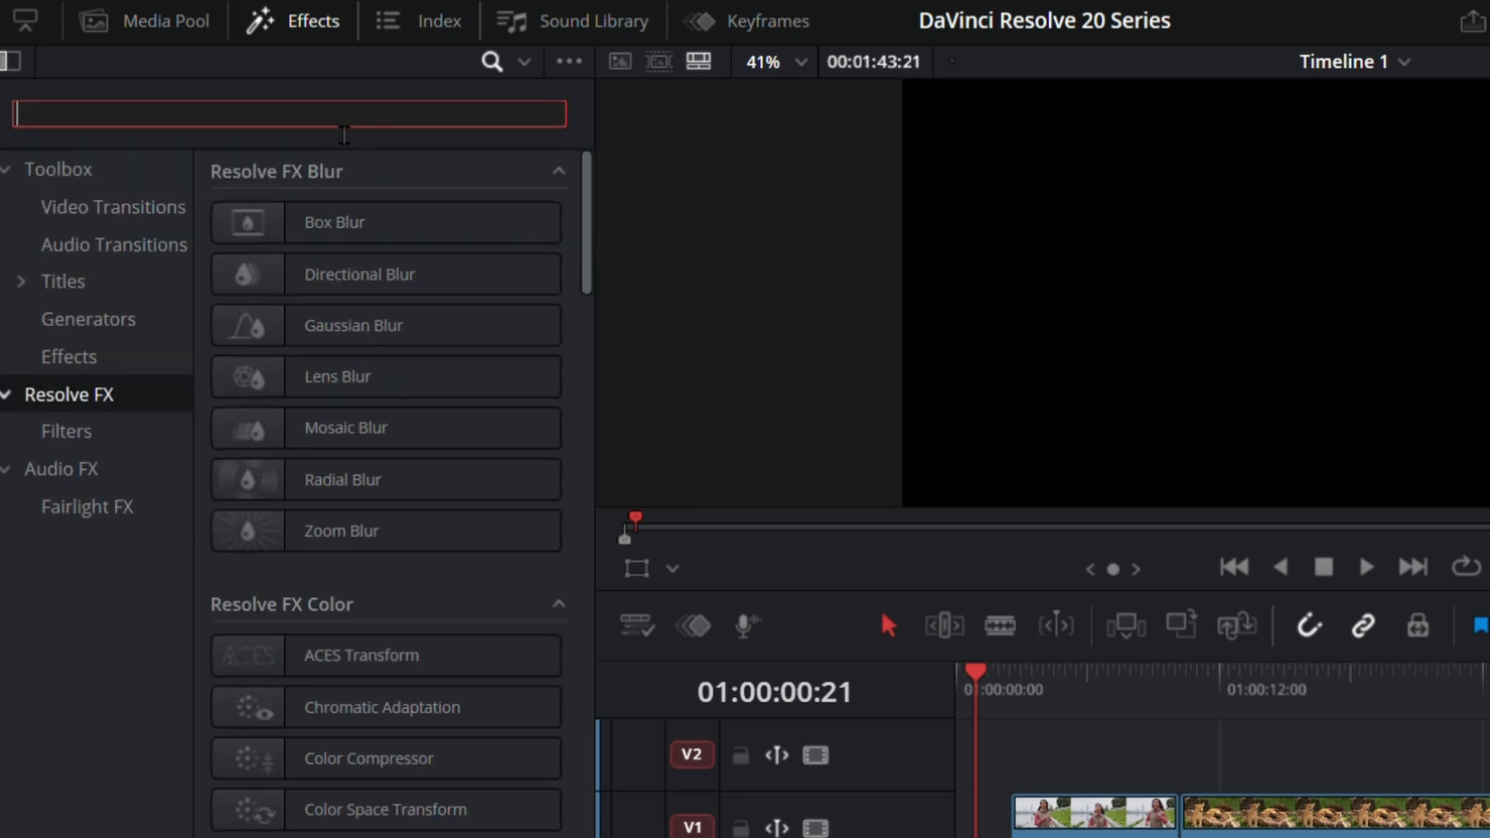
text(grid)
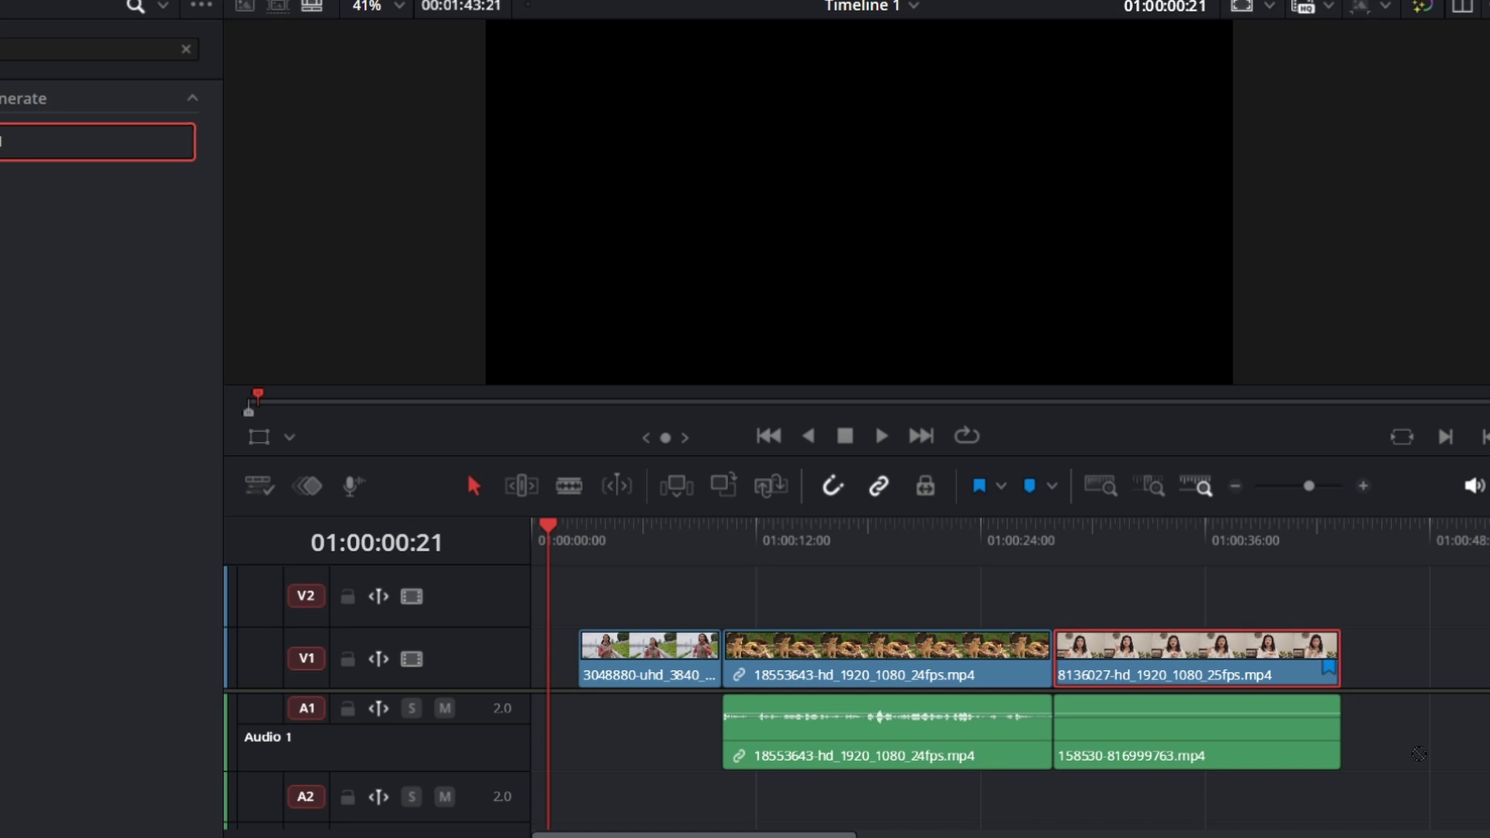
drag(1418, 753, 1363, 689)
click(1111, 533)
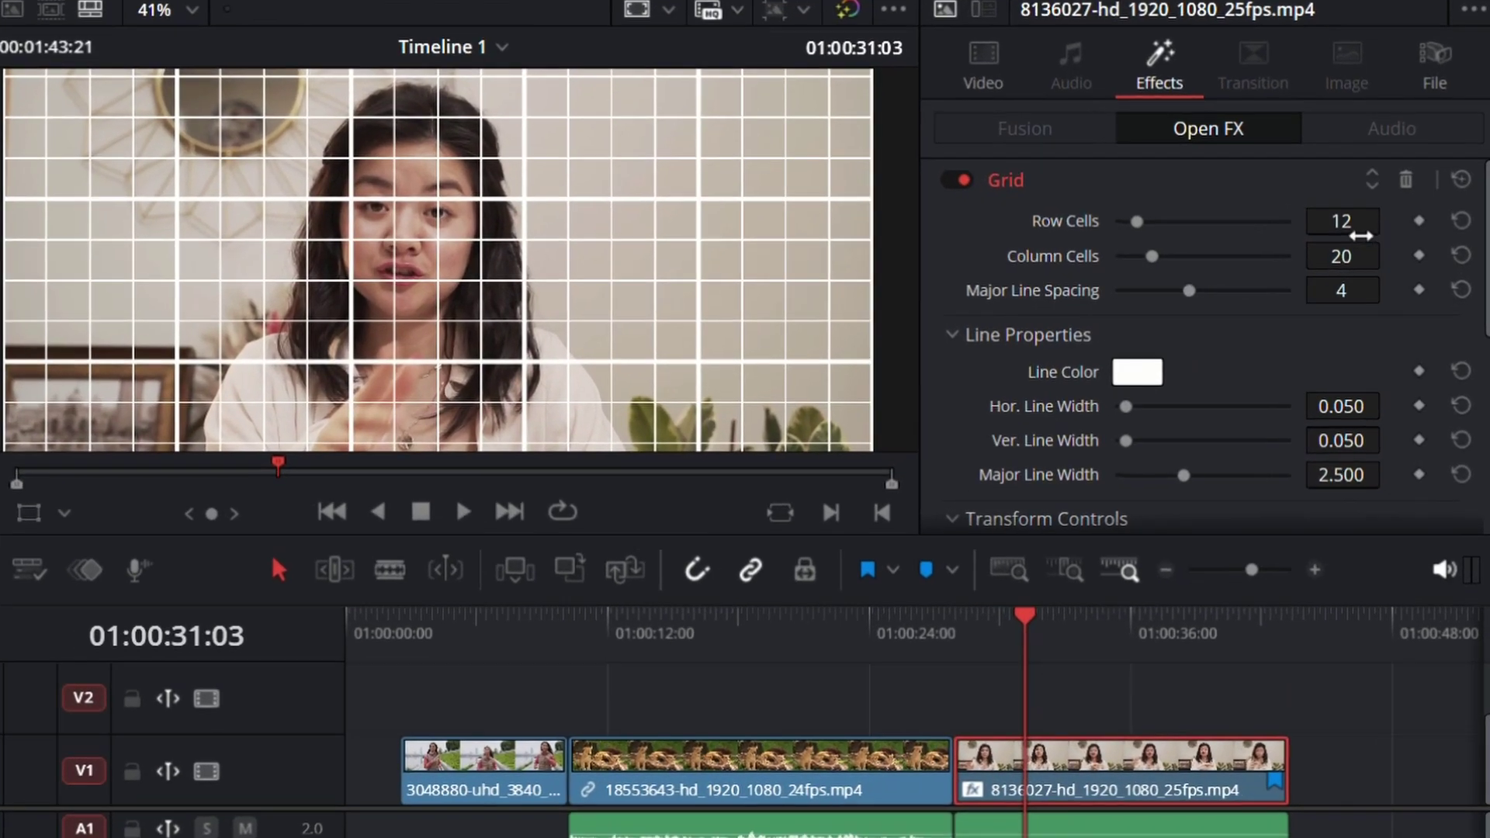
Step: Set the Grid effect to 3 row cells and 3 column cells
click(1359, 231)
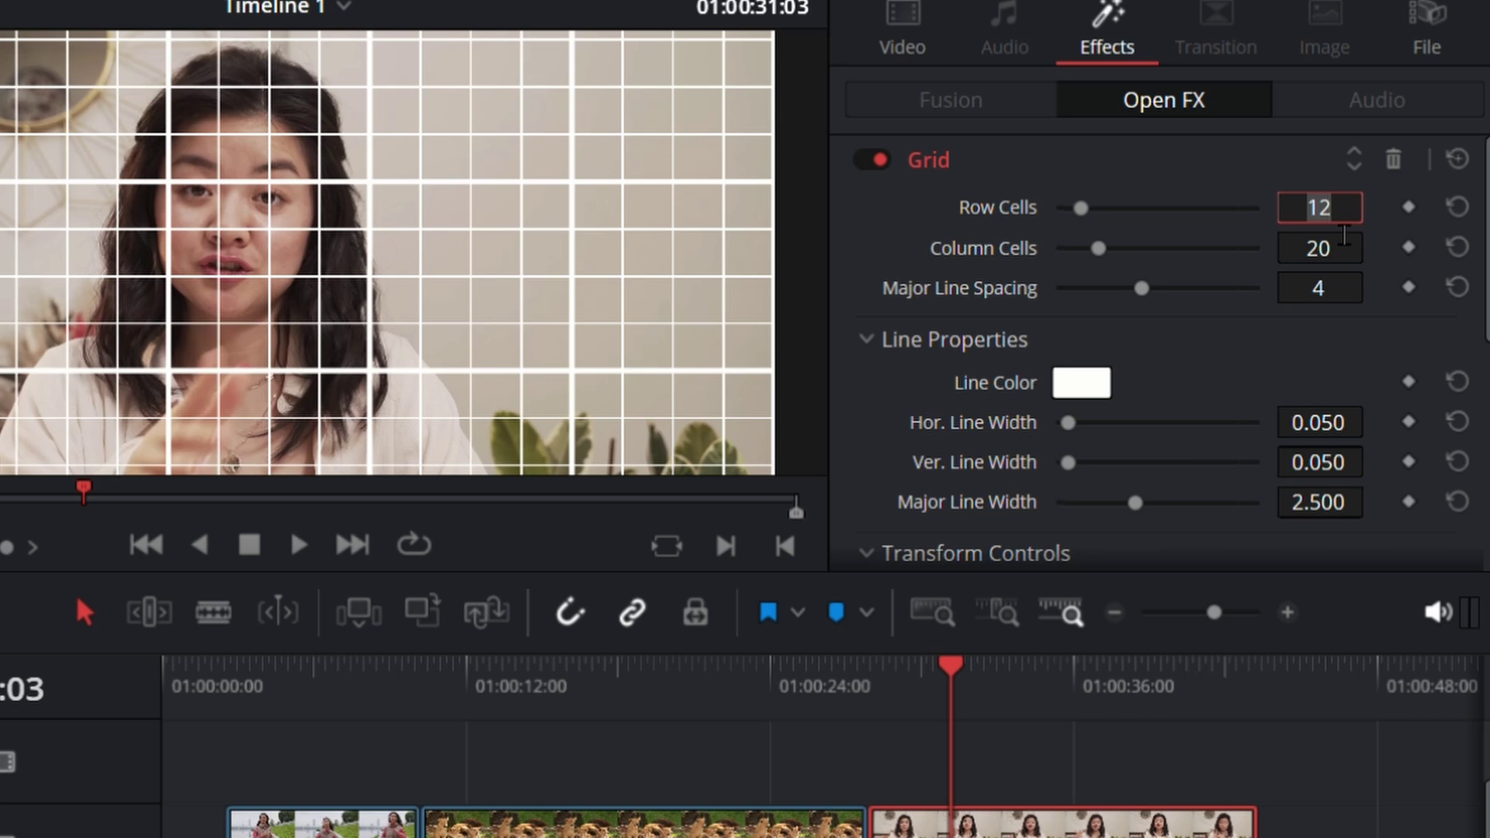
click(1352, 221)
key(BackSpace)
key(BackSpace)
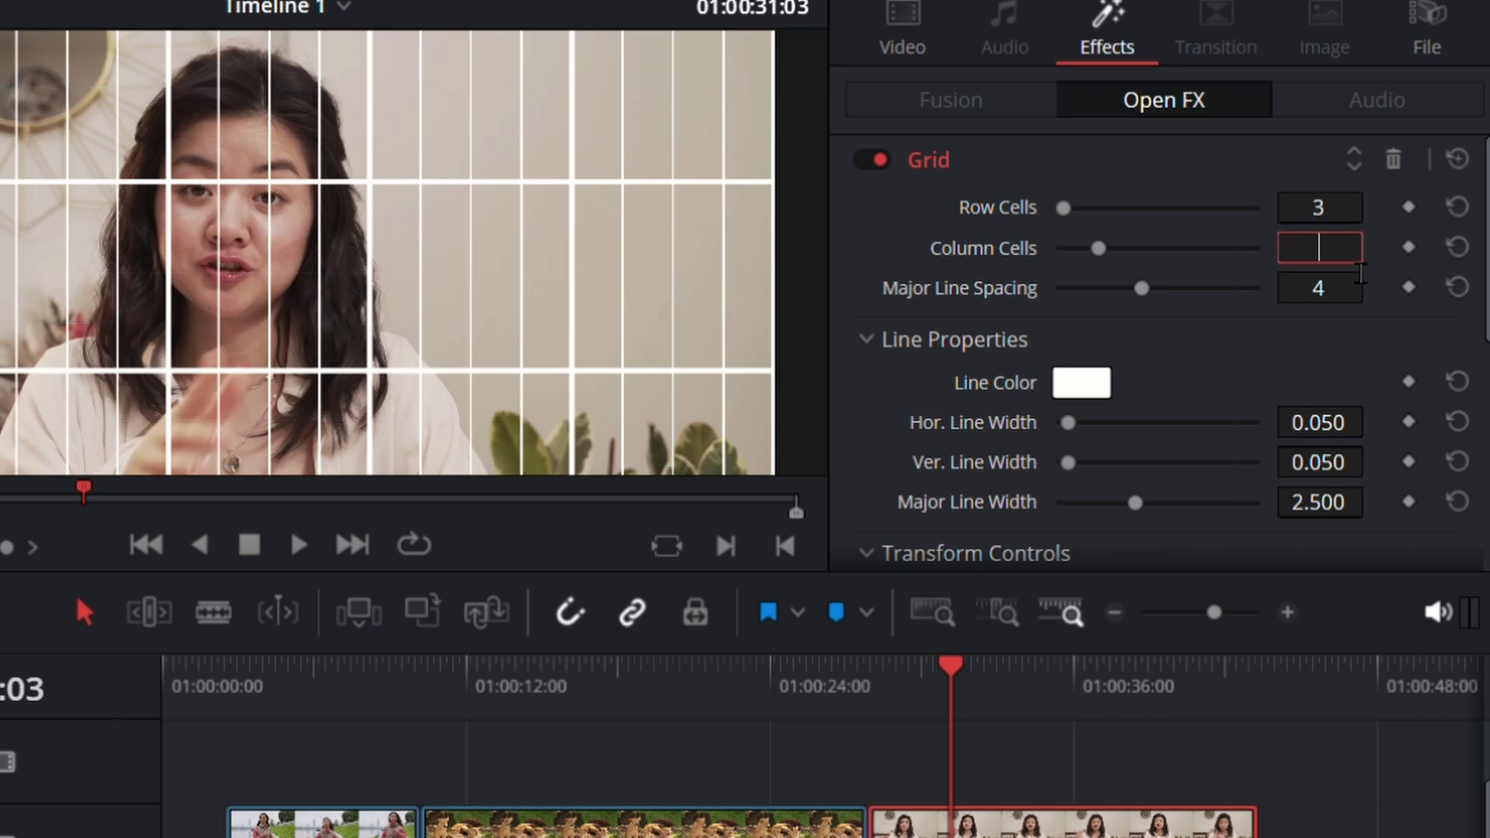
text(3)
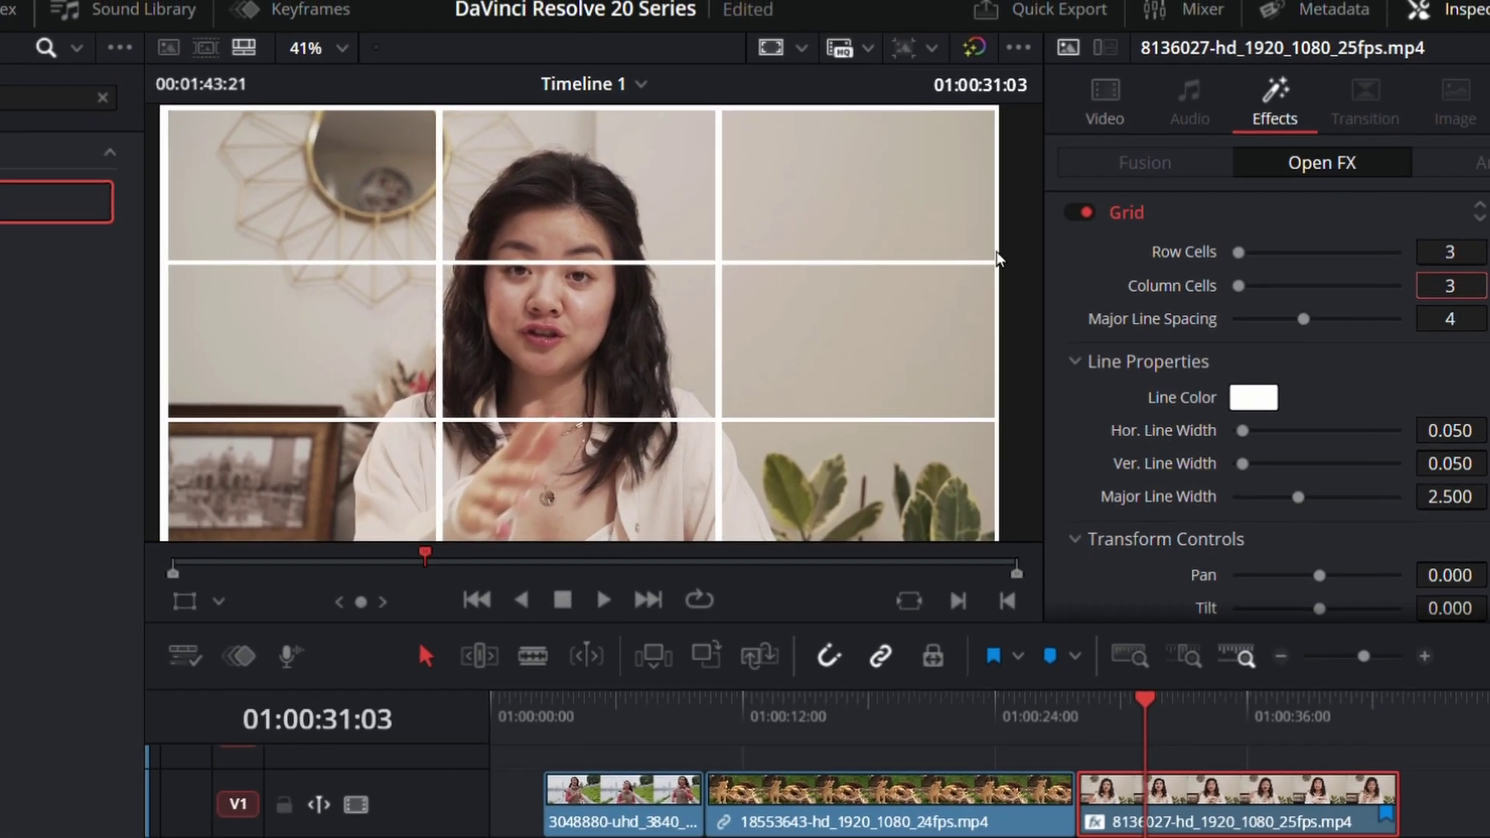
Step: Reframe the 8136027 clip against the grid by adjusting its transform values
click(1106, 93)
scroll(1241, 310, up, 3)
drag(1284, 195, 1331, 192)
drag(1283, 228, 1328, 226)
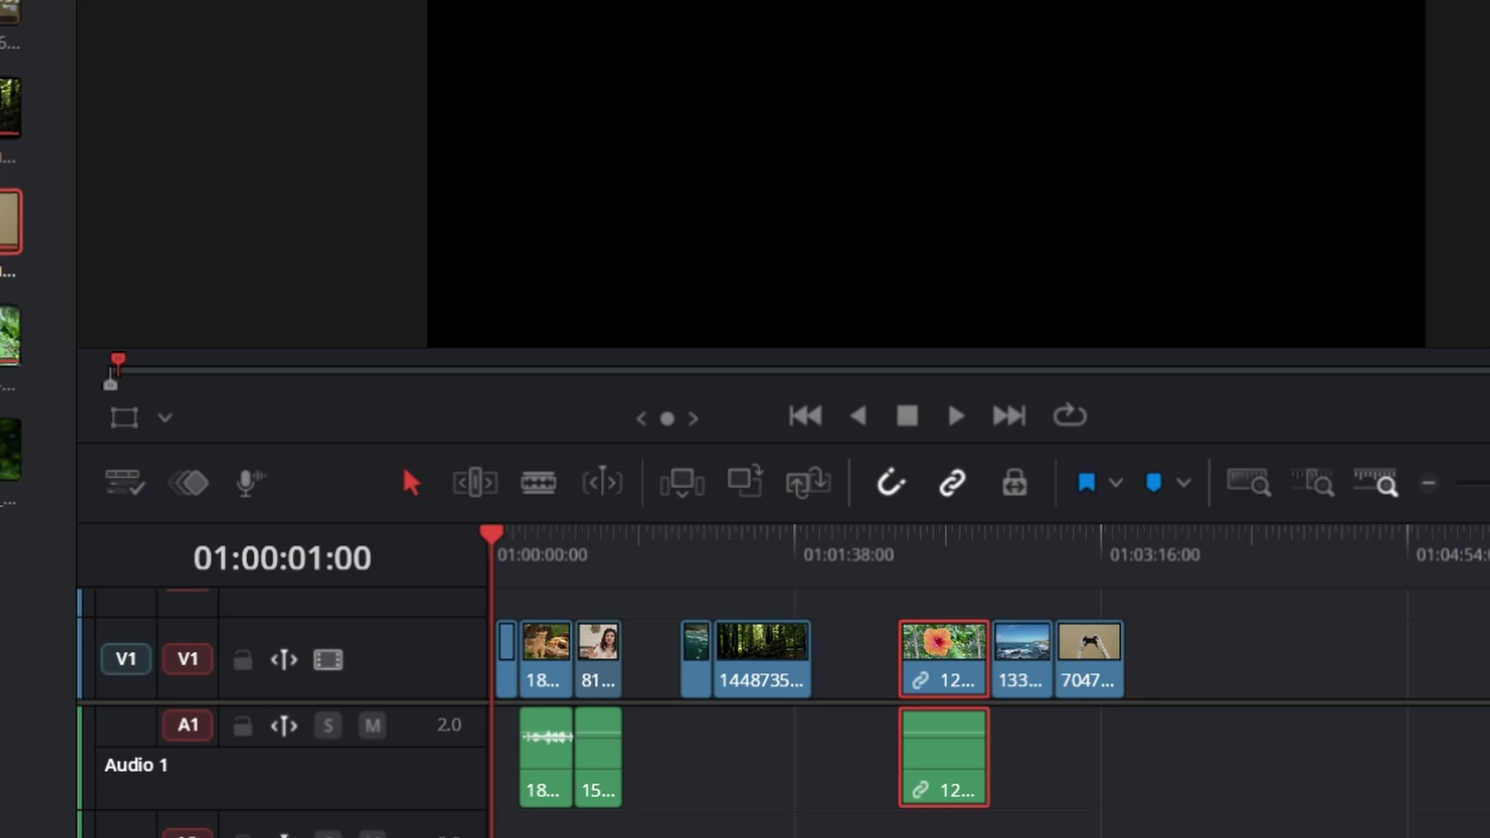
Step: Delete the empty gaps on V1 before the flower clip and after the 8136027 clip
key(BackSpace)
click(650, 673)
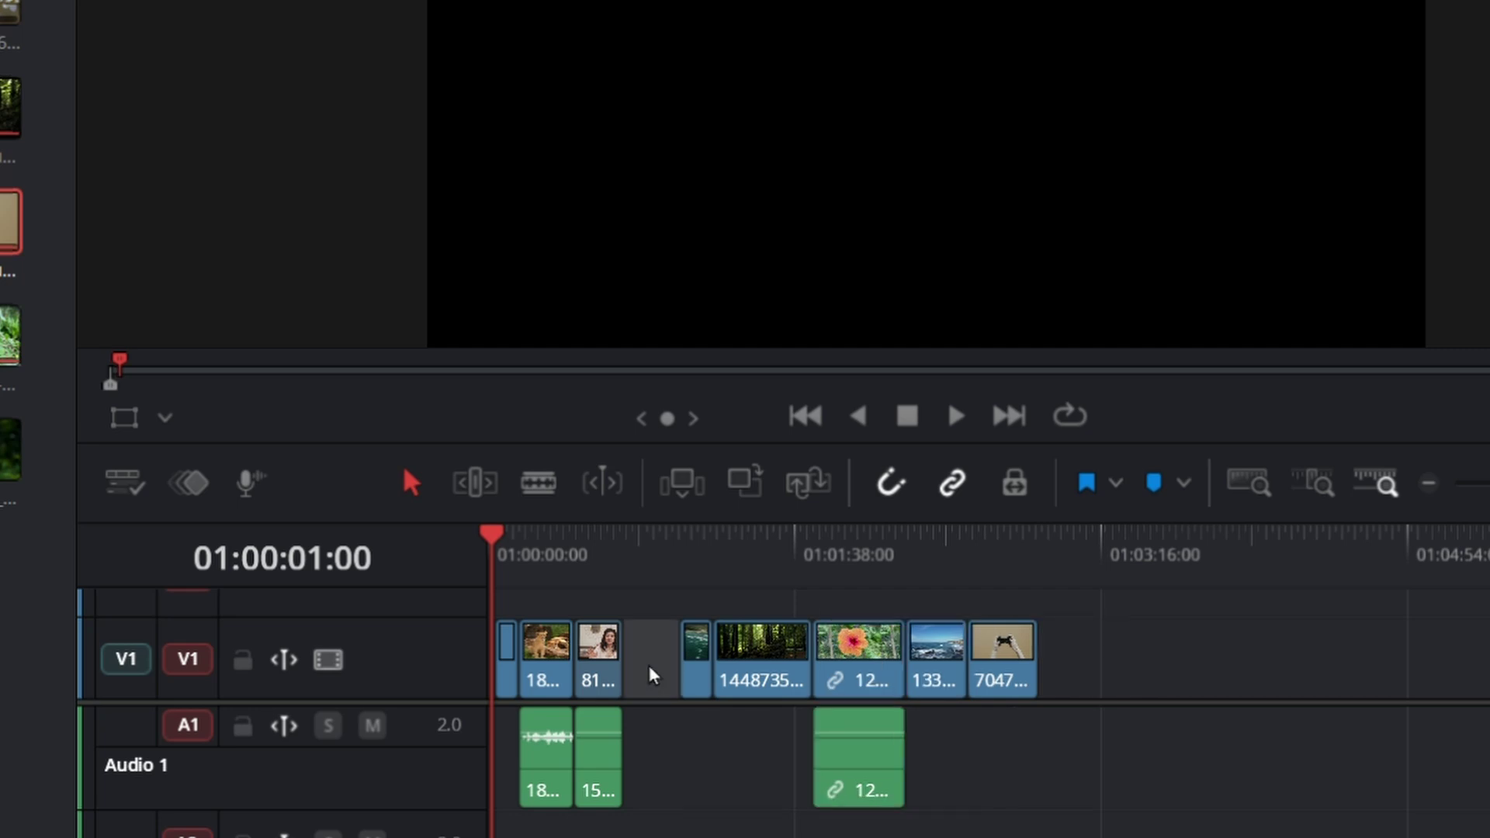
key(BackSpace)
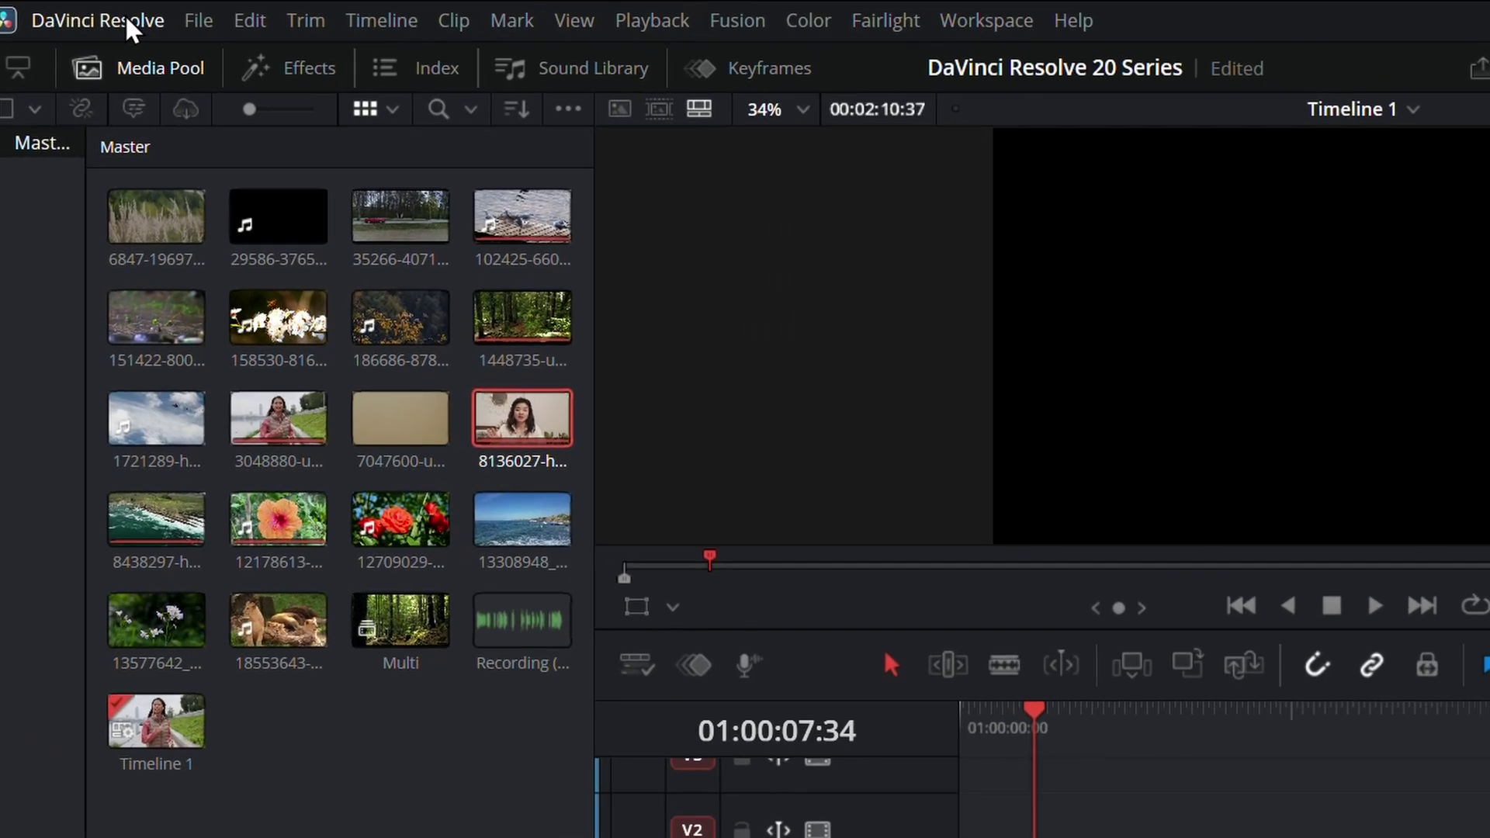
Step: Switch the keyboard customization preset to Adobe Premiere Pro
click(63, 12)
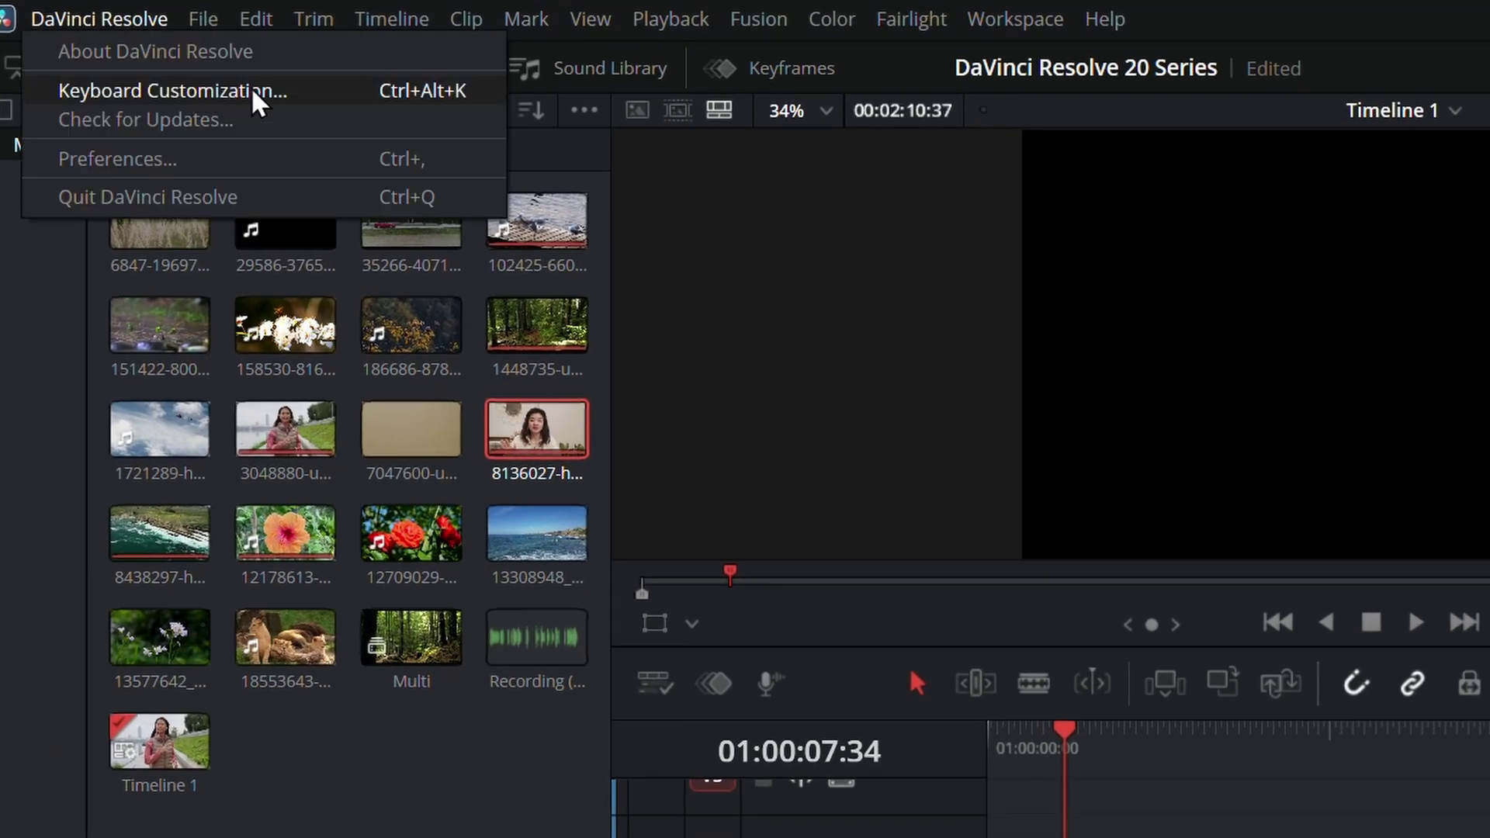
click(357, 91)
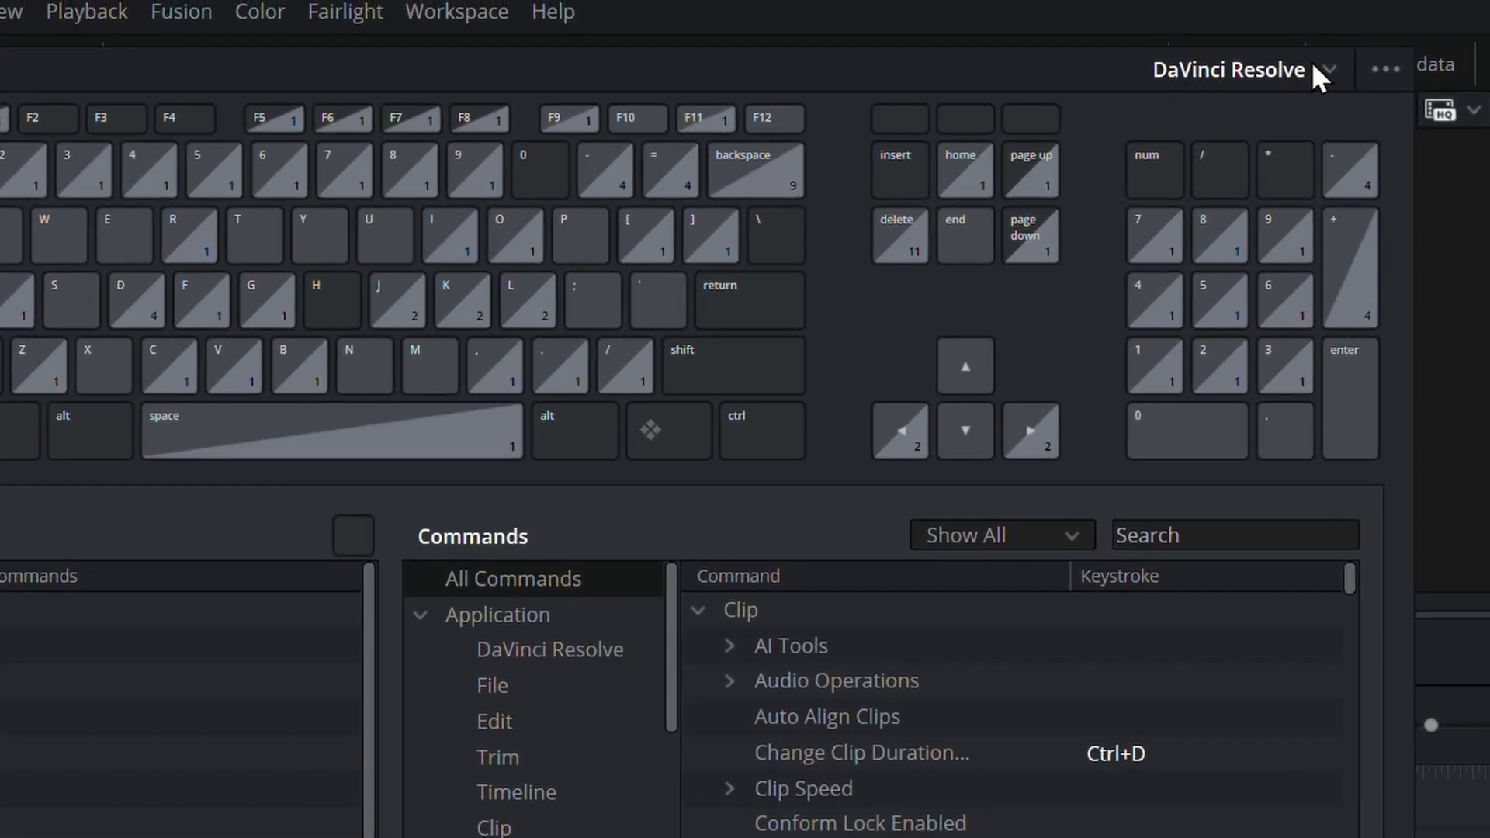
click(1319, 70)
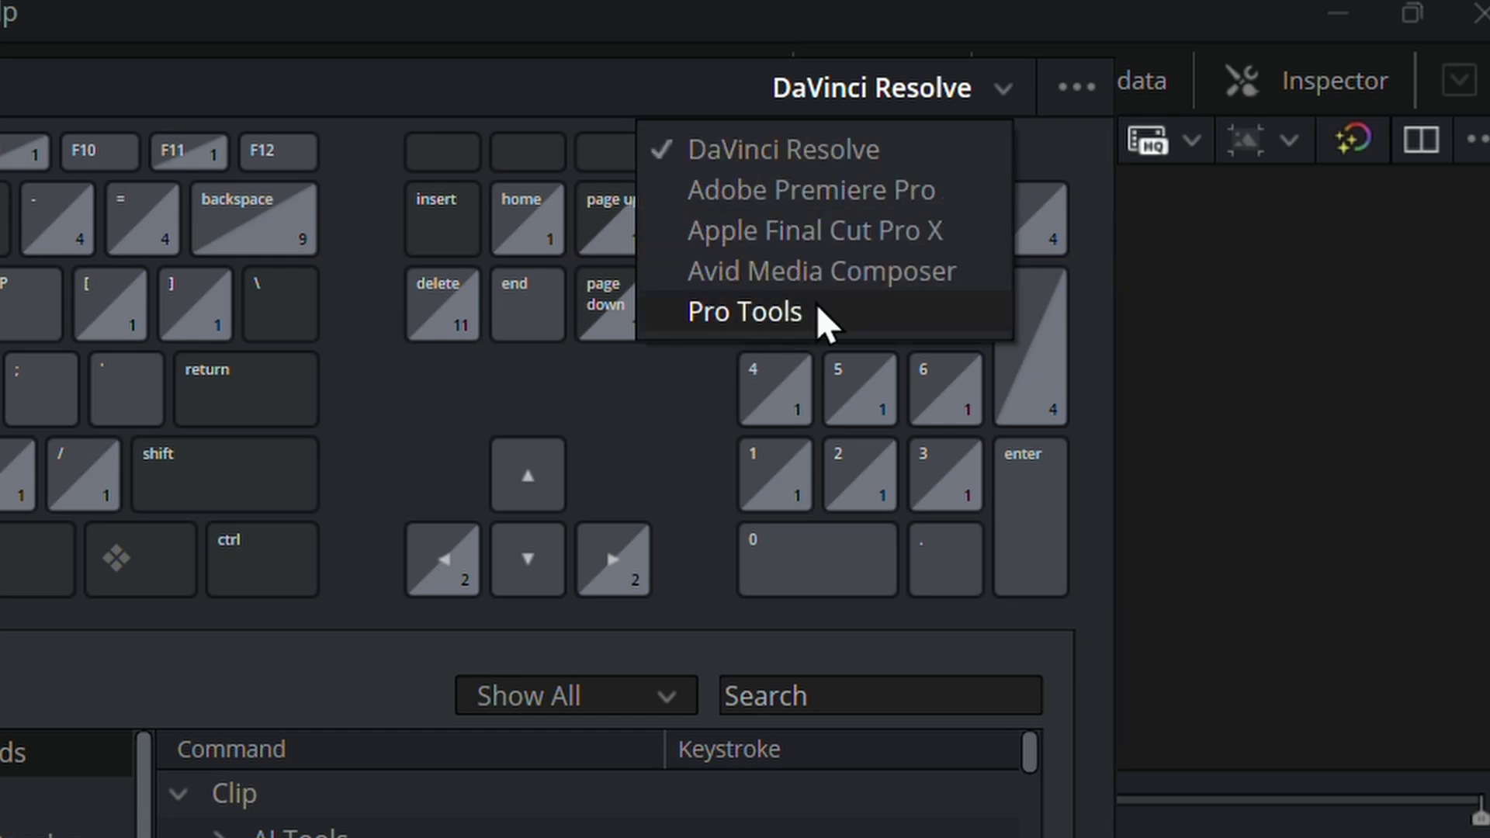
click(822, 194)
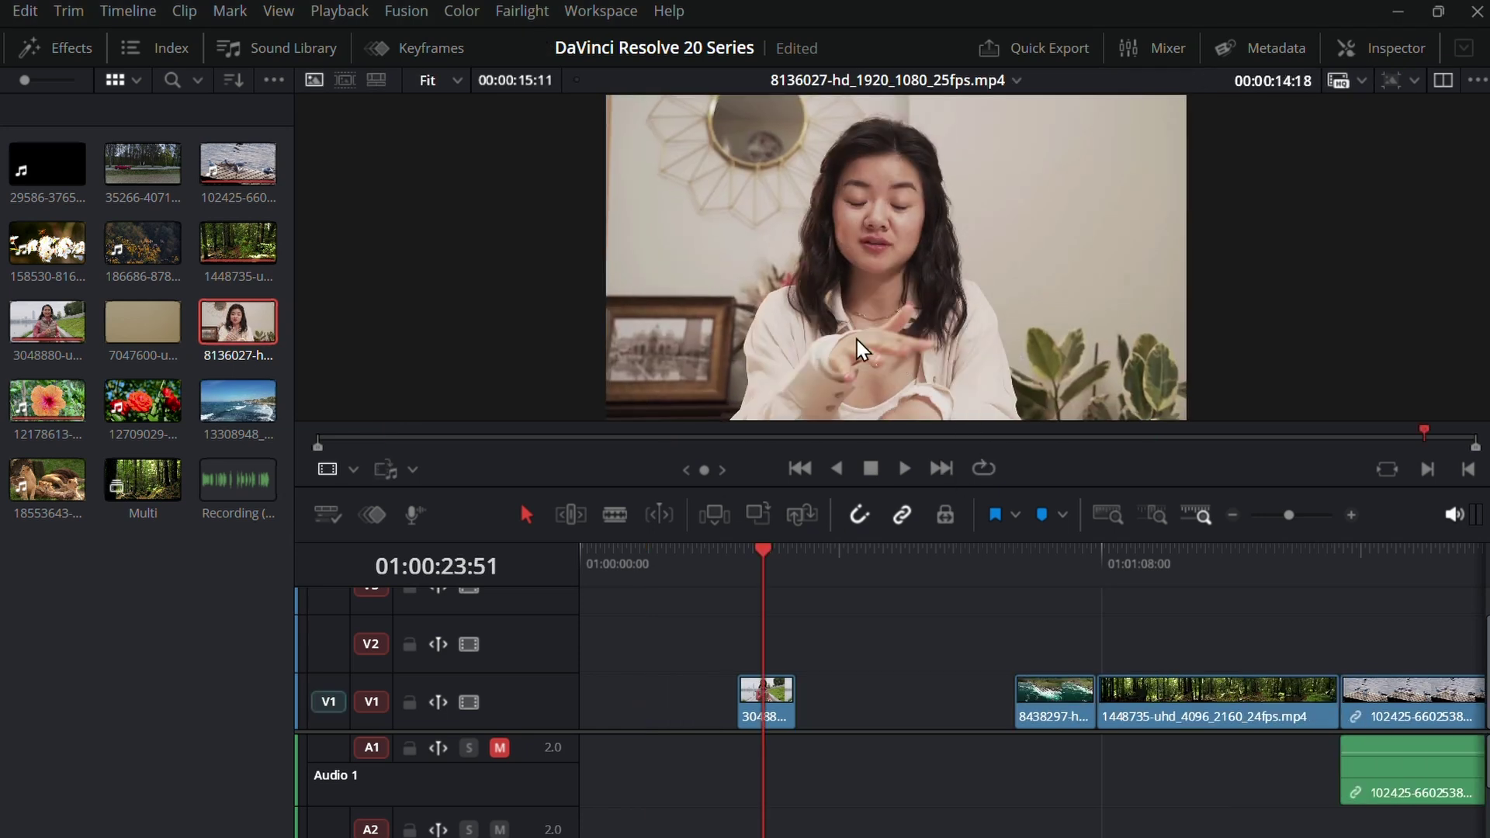
Step: Place the 8136027 clip on V1 and auto-align it with the Recording audio clip using Waveform on track number 1
drag(861, 350, 844, 697)
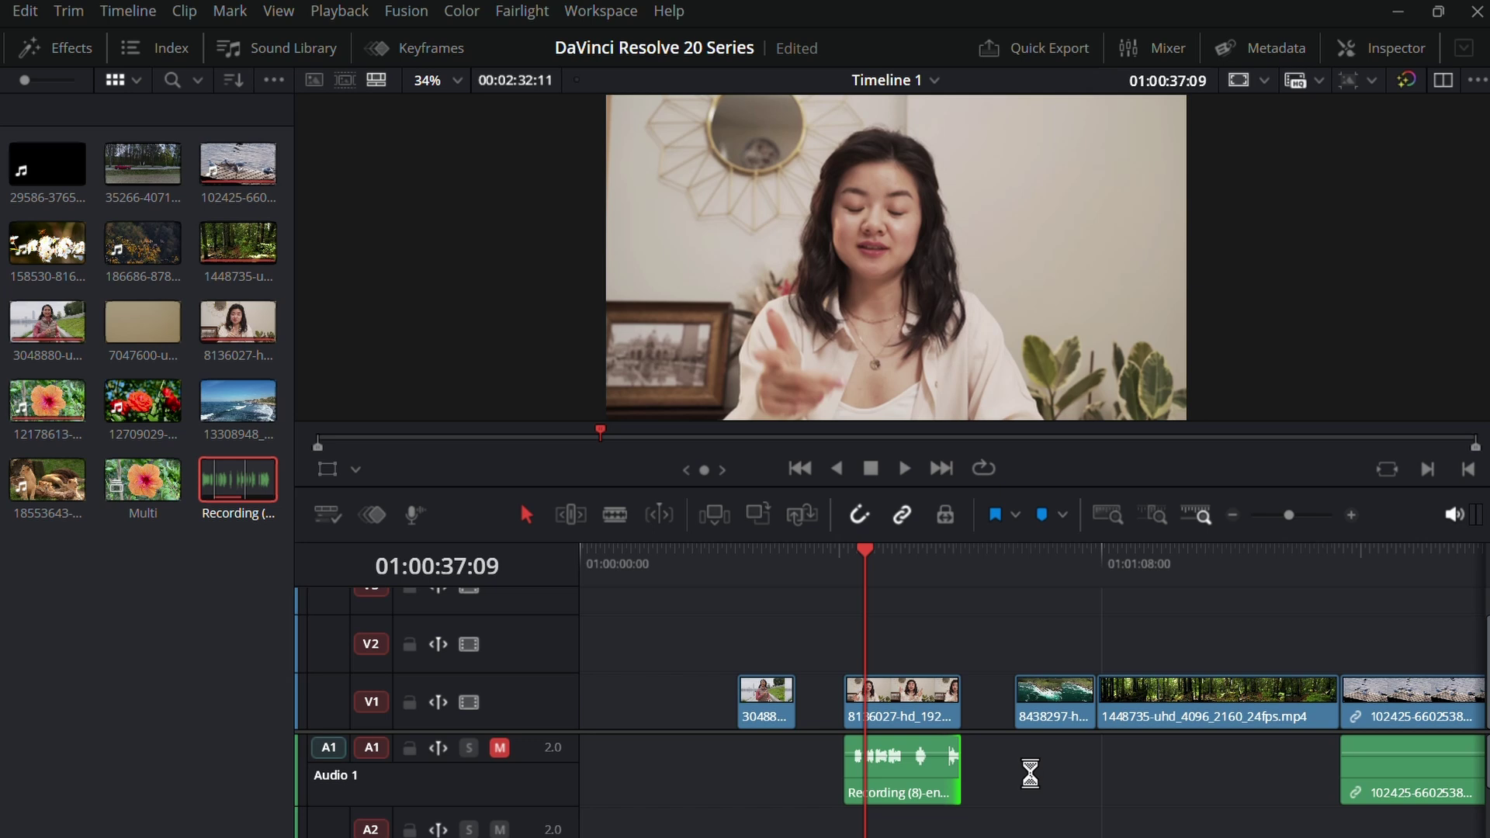
right_click(898, 683)
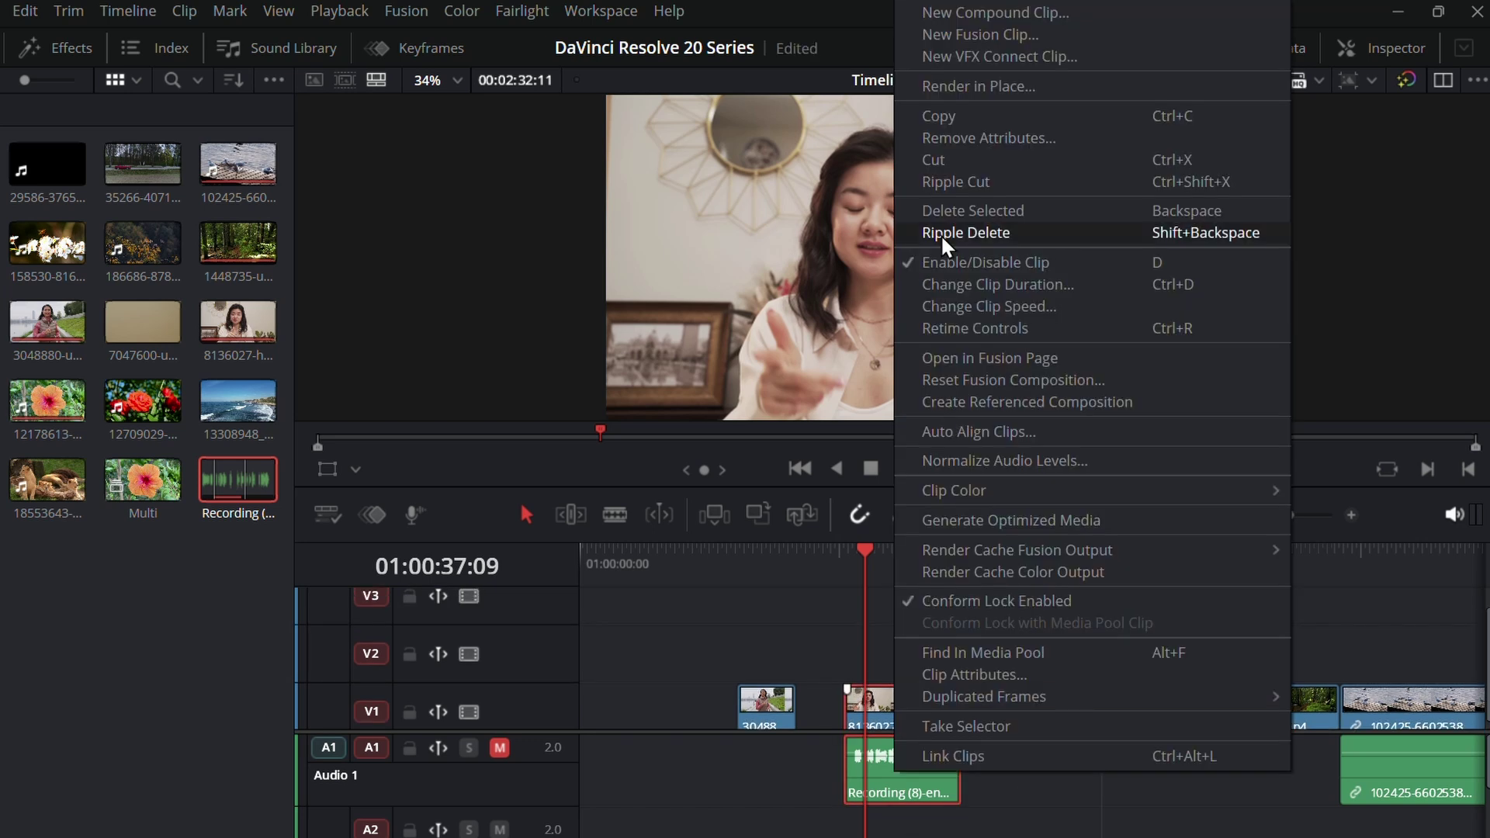
click(960, 433)
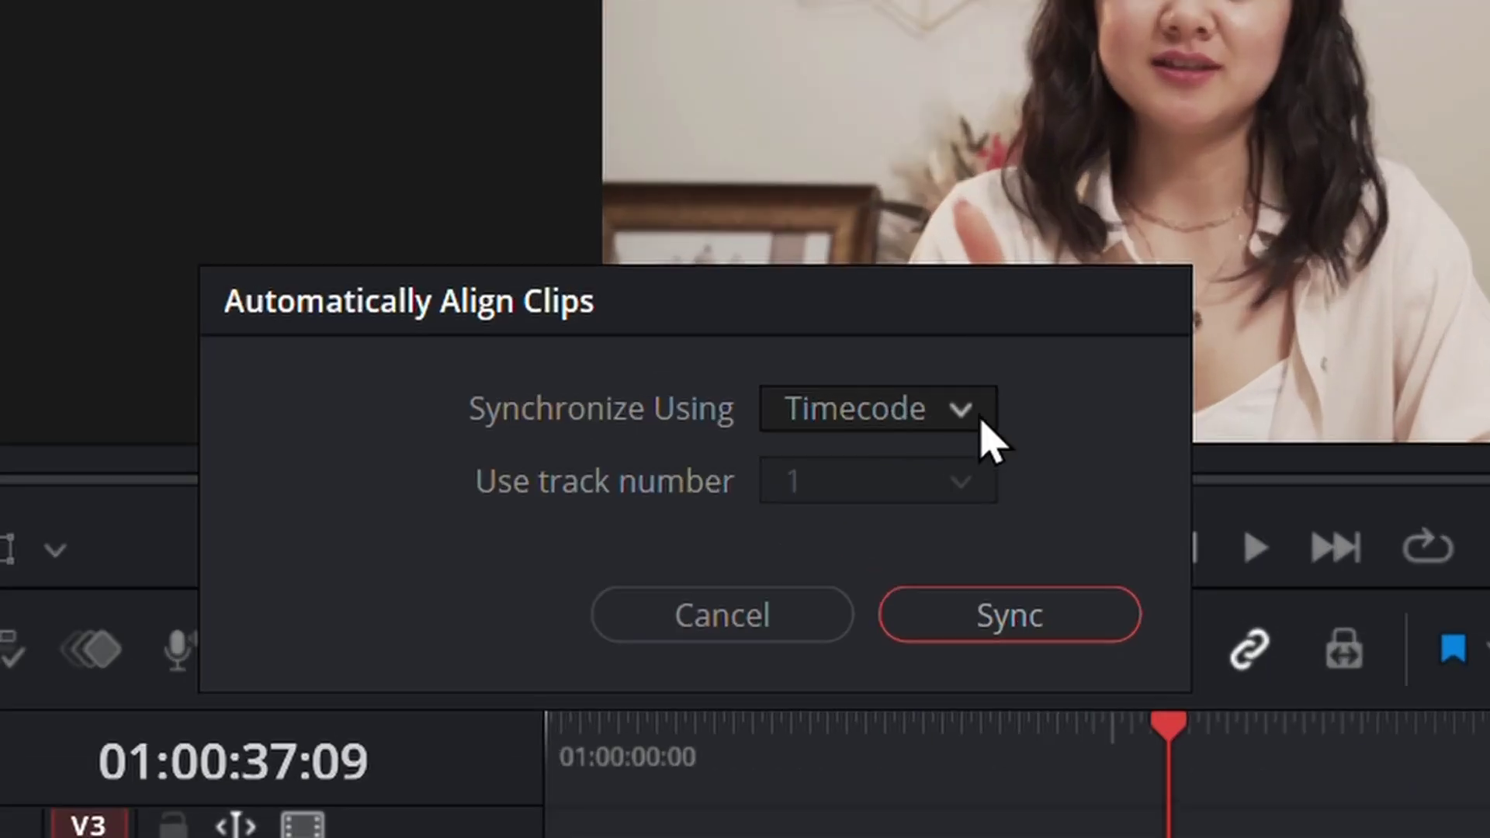
click(768, 403)
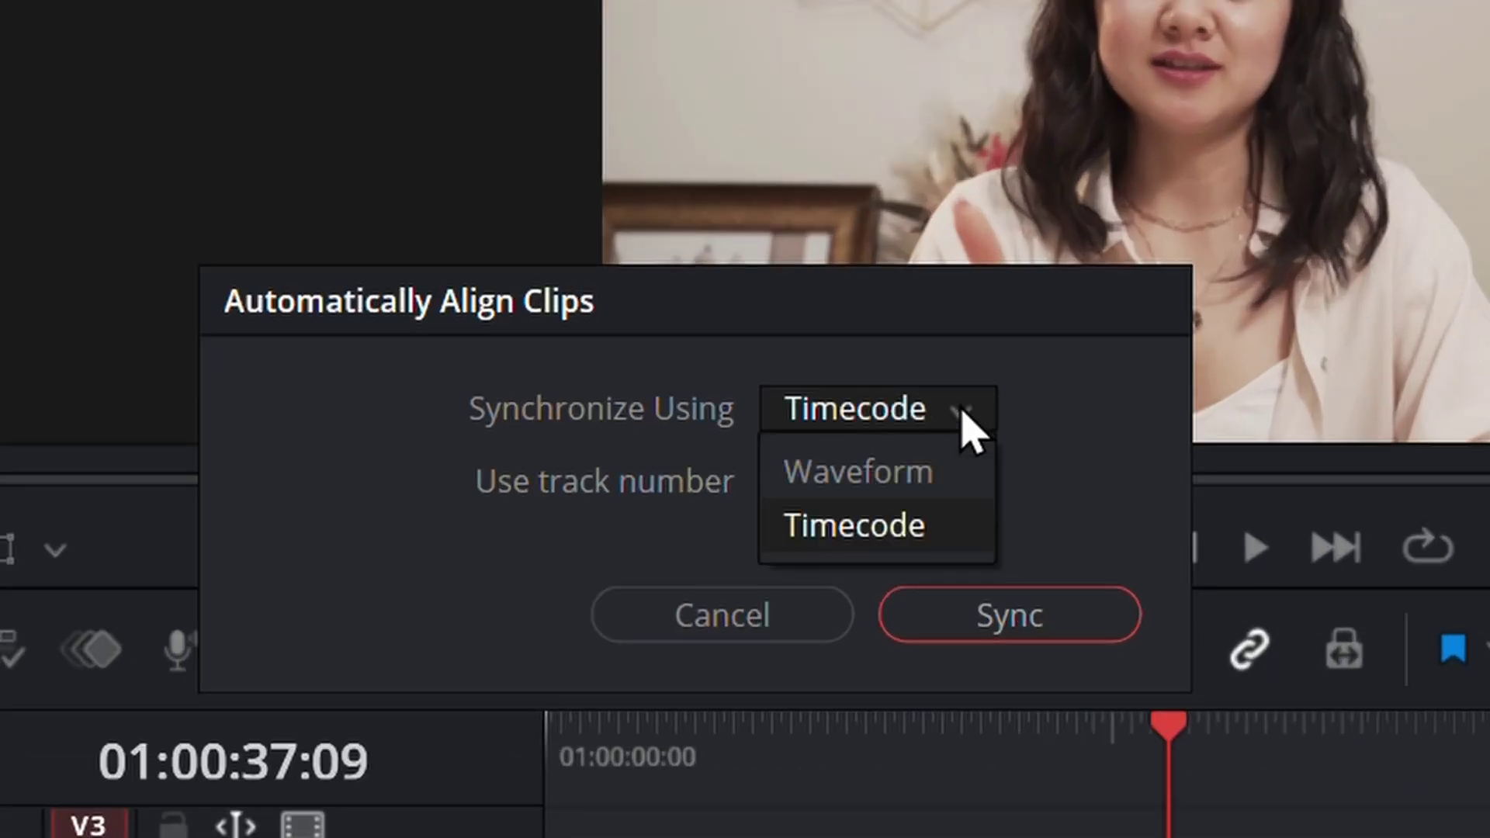
click(962, 473)
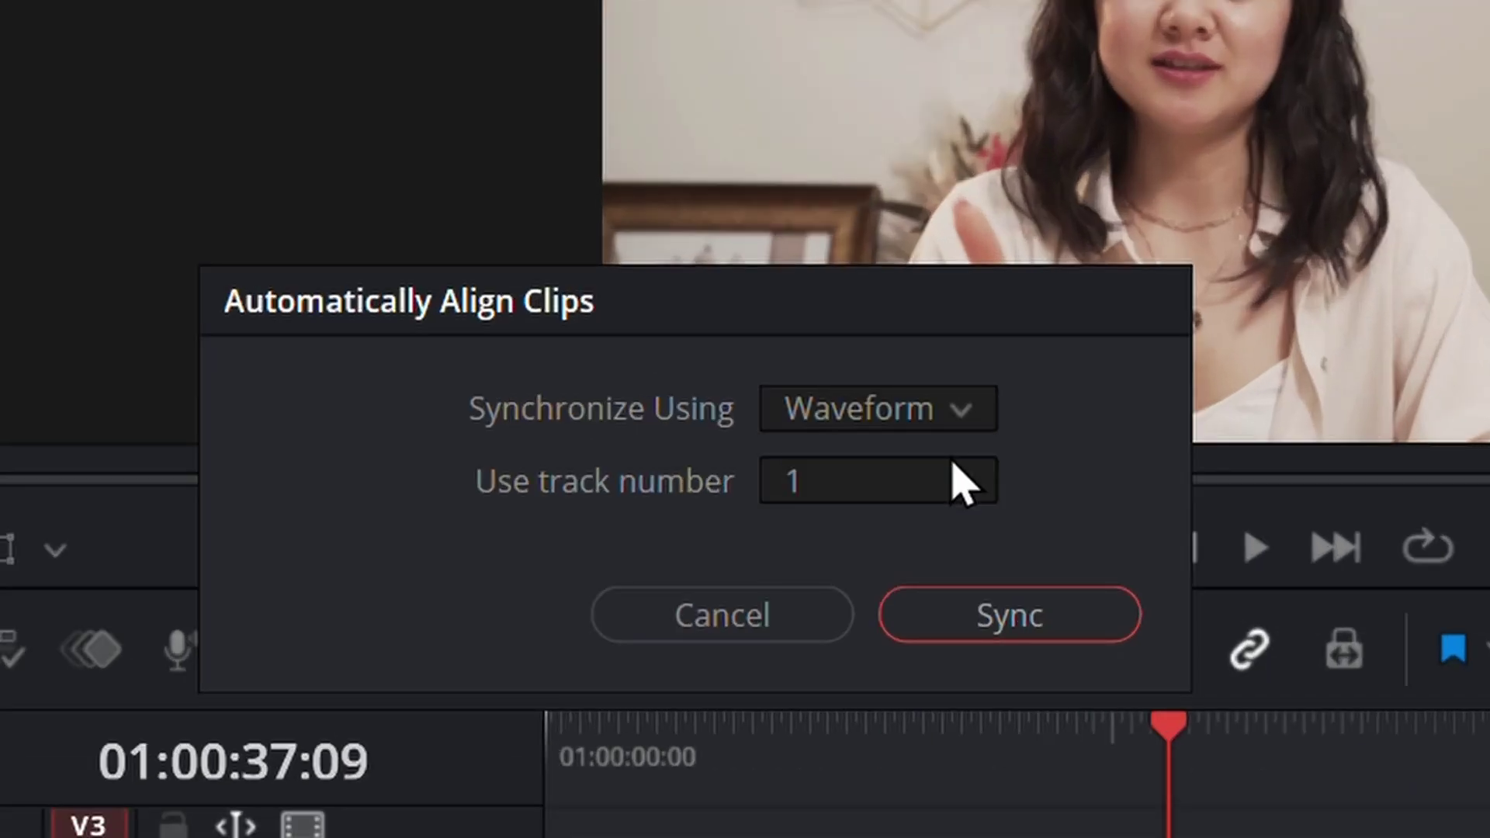
click(1034, 632)
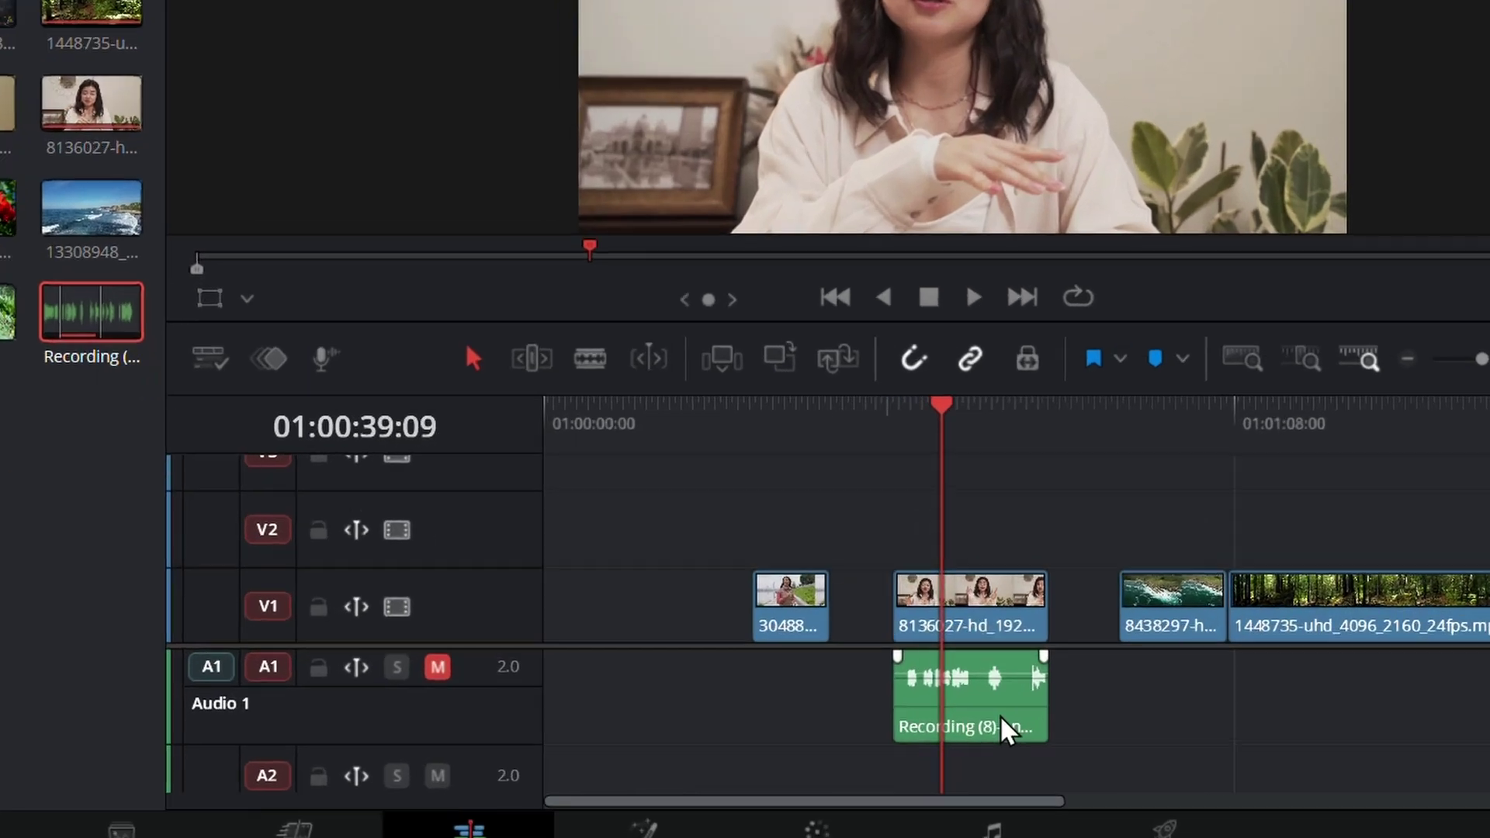
Step: Normalize the audio level of the Recording clip on A1 with the YouTube normalization mode
click(999, 751)
right_click(1007, 729)
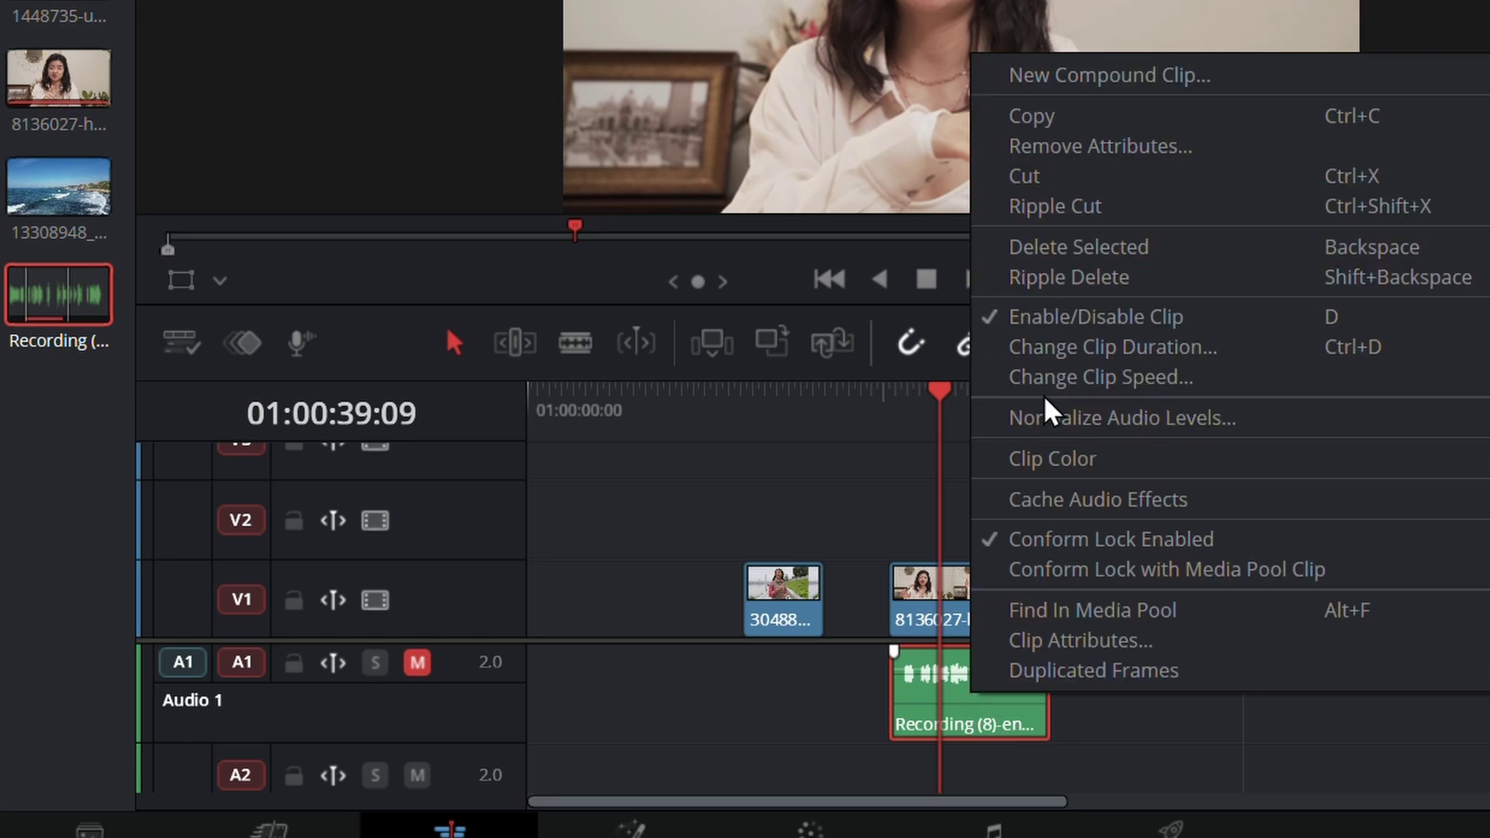
click(1053, 419)
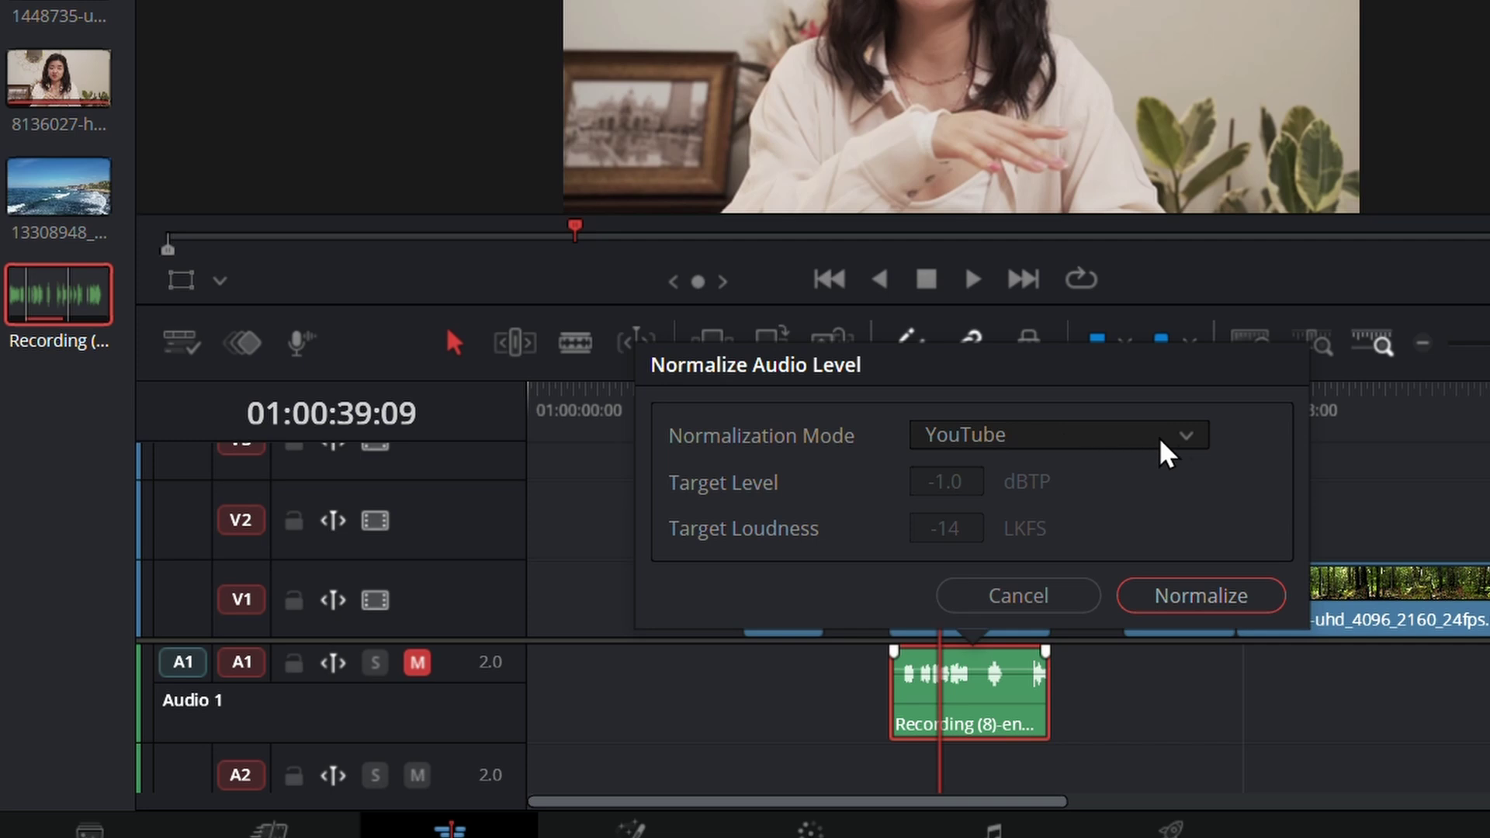
click(1182, 450)
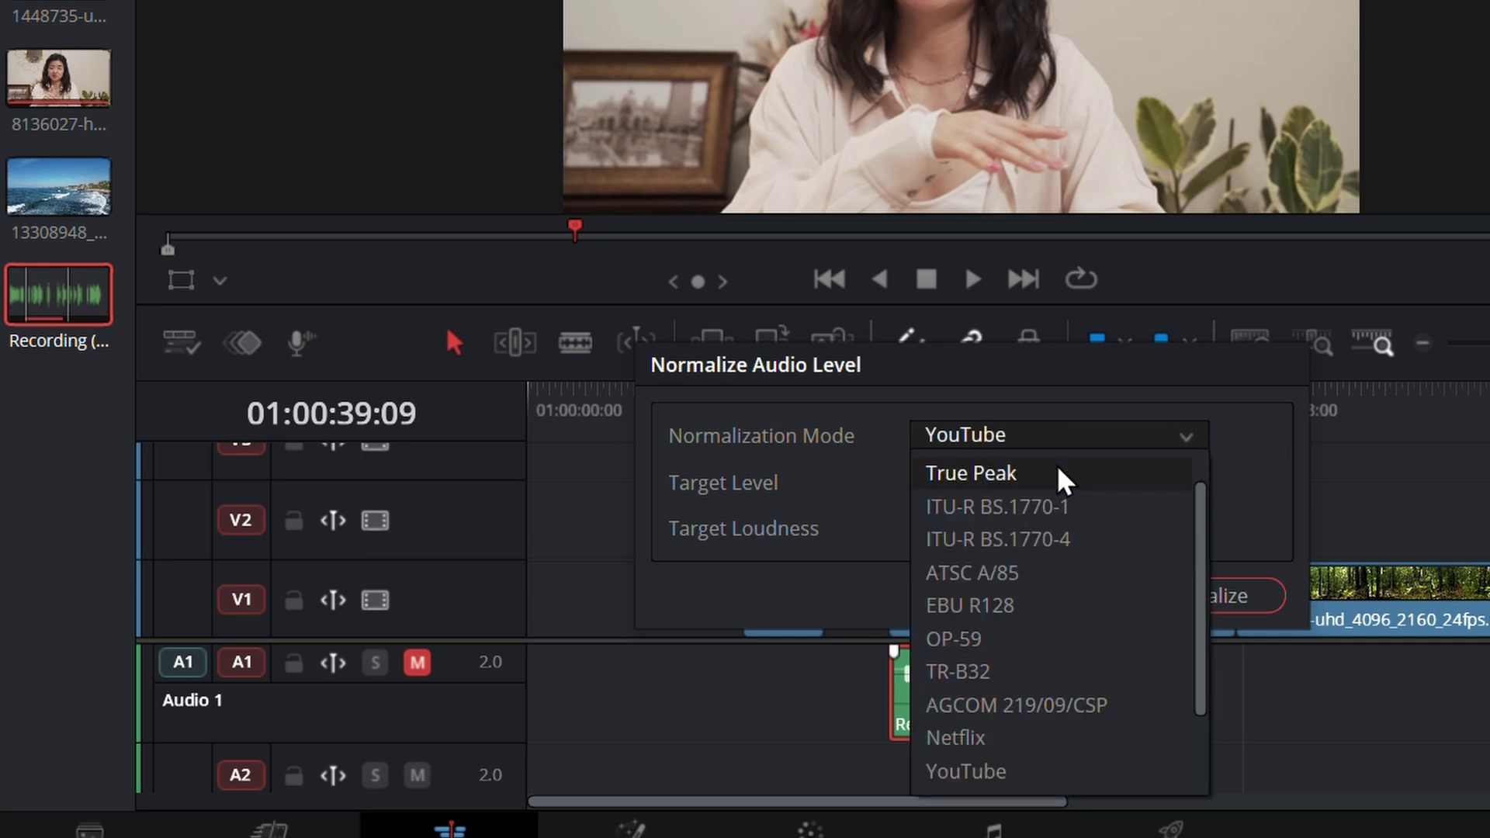
scroll(1063, 481, up, 1)
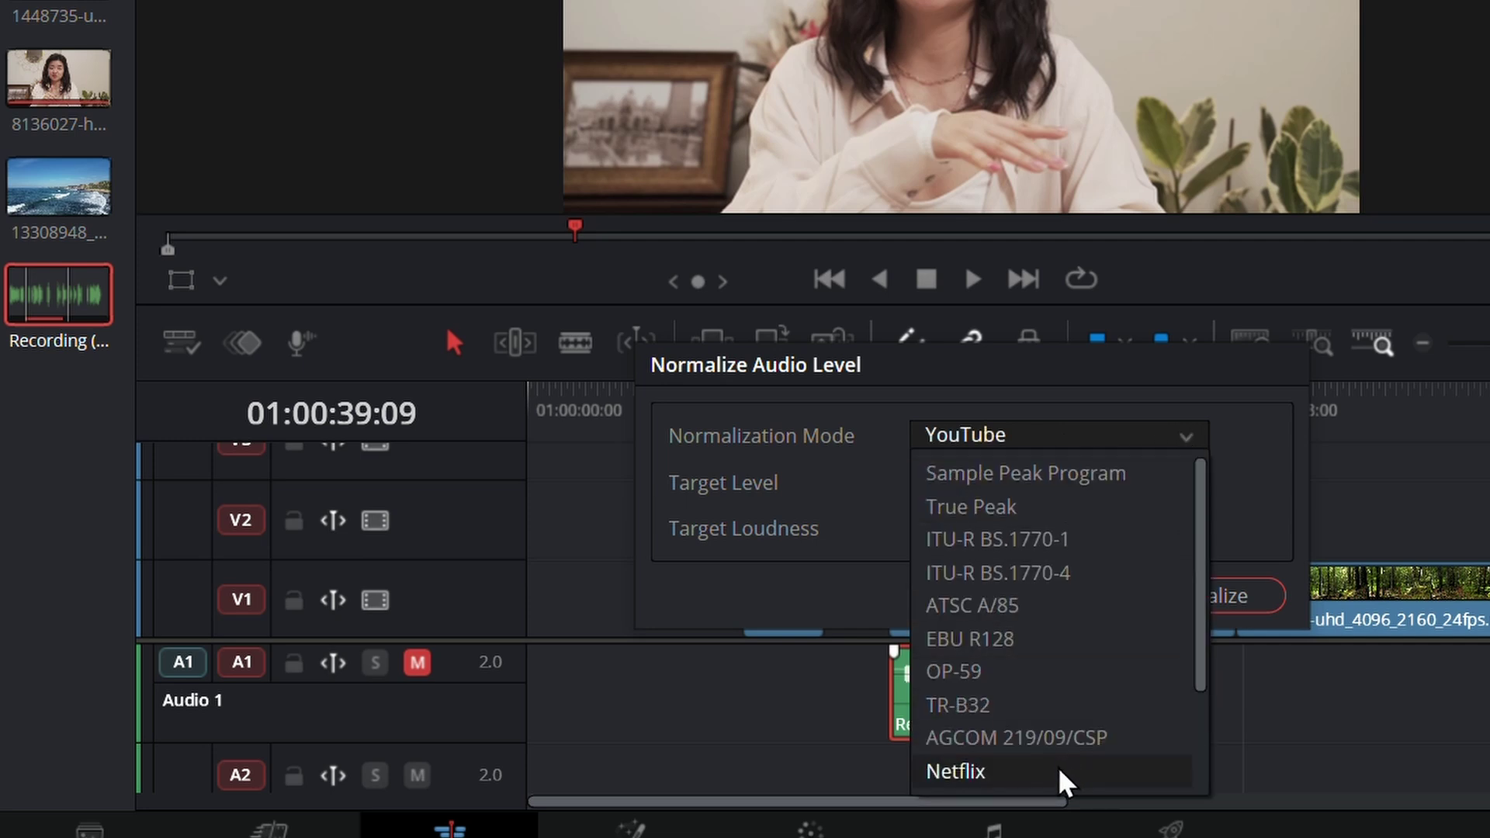
scroll(1063, 775, down, 1)
scroll(1061, 772, down, 1)
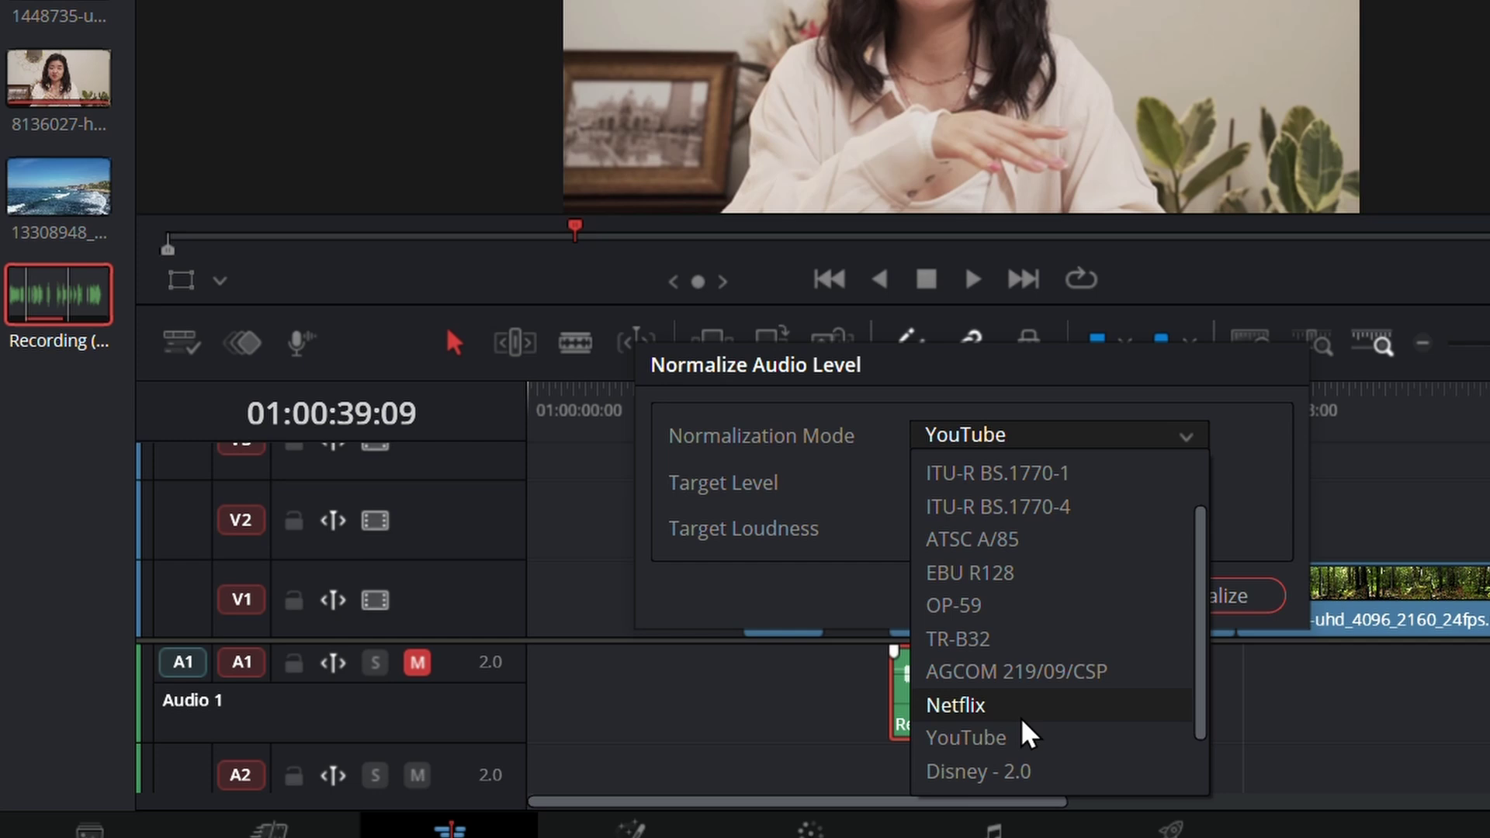
click(965, 737)
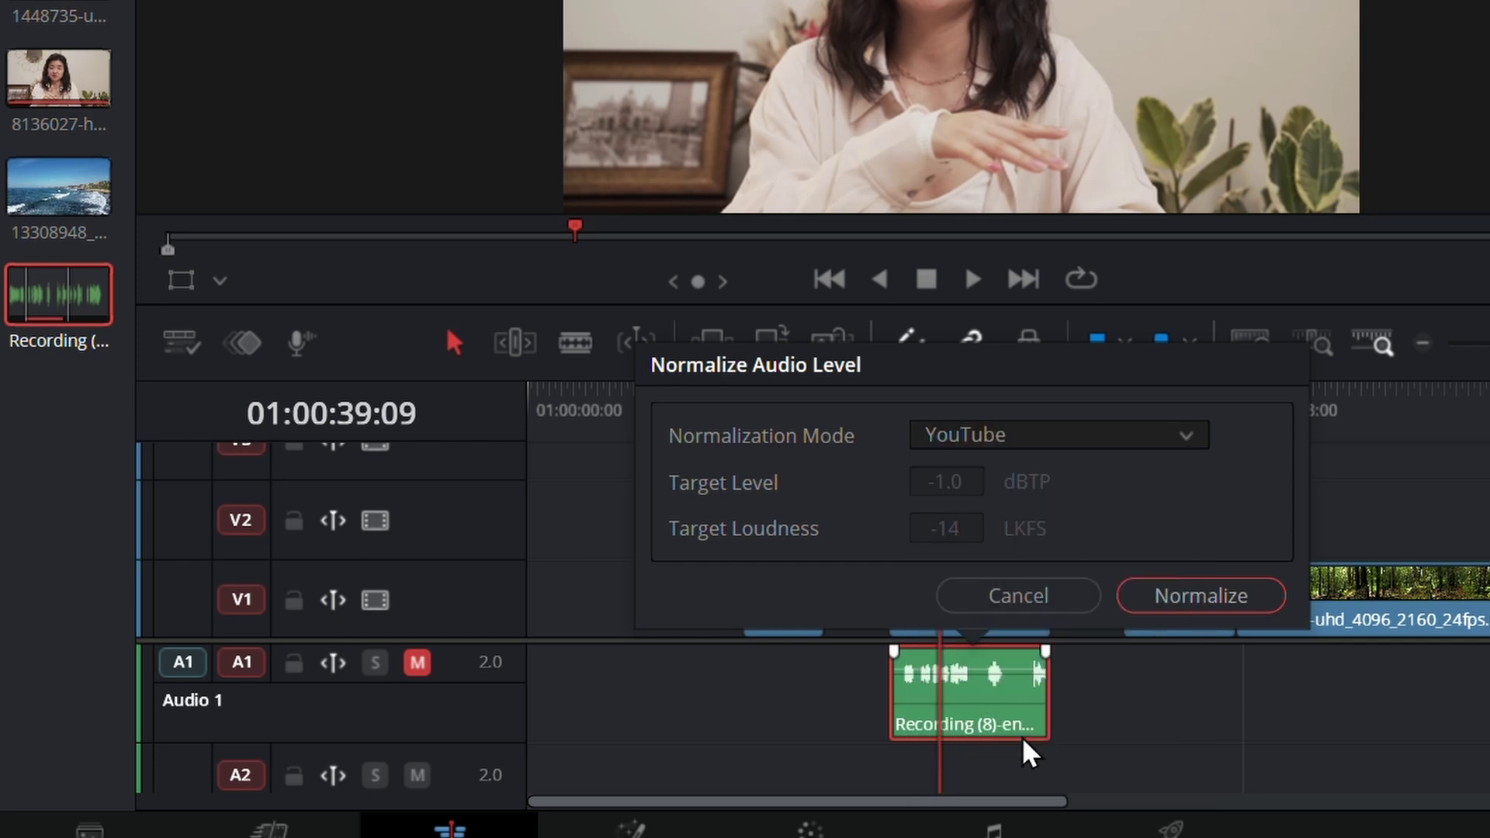
click(1201, 597)
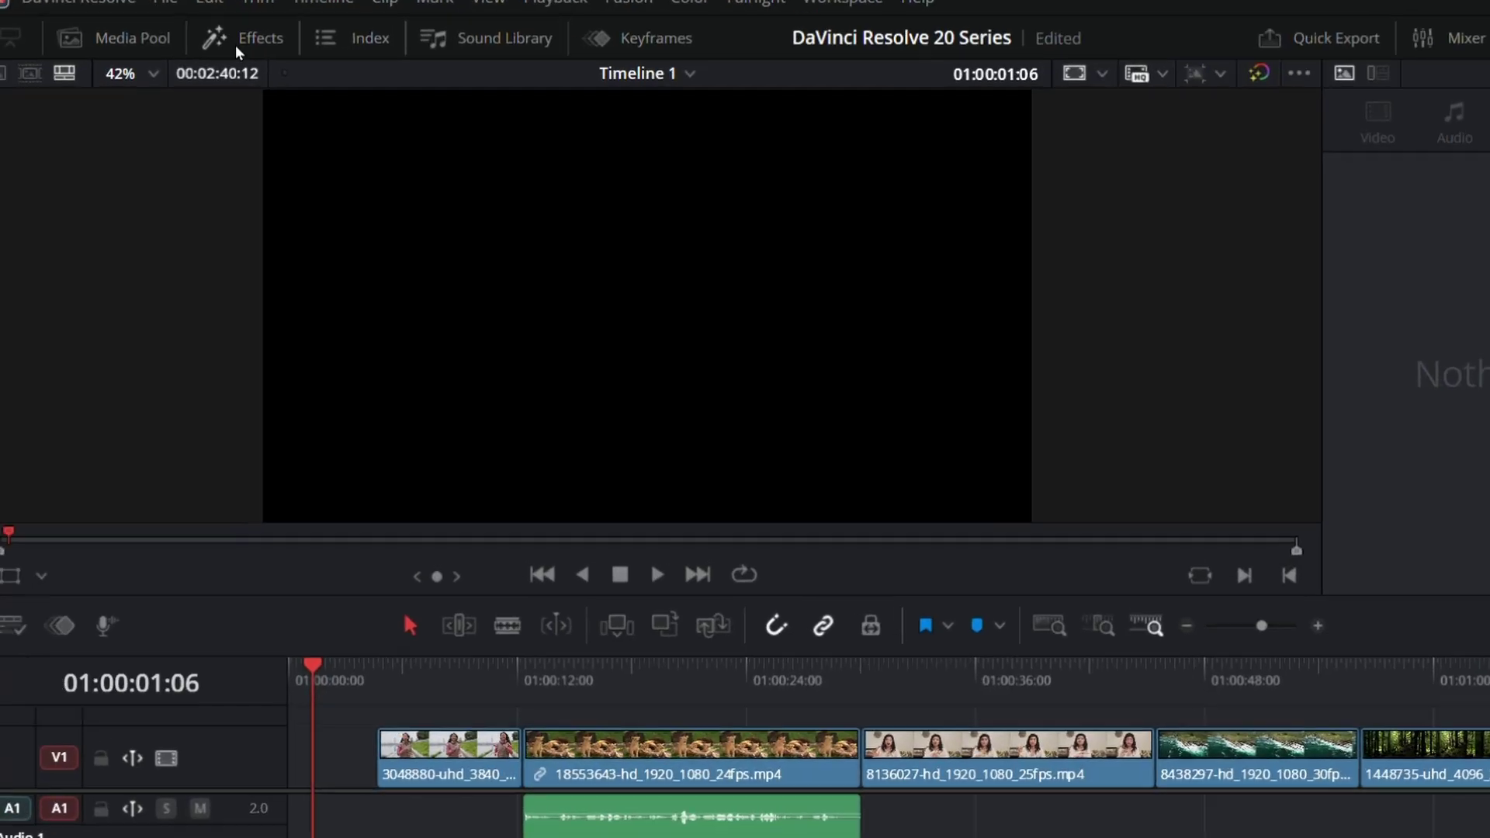
Step: Add the Contours Fusion generator to V1 at the playhead, ahead of the 3048880 clip
click(186, 49)
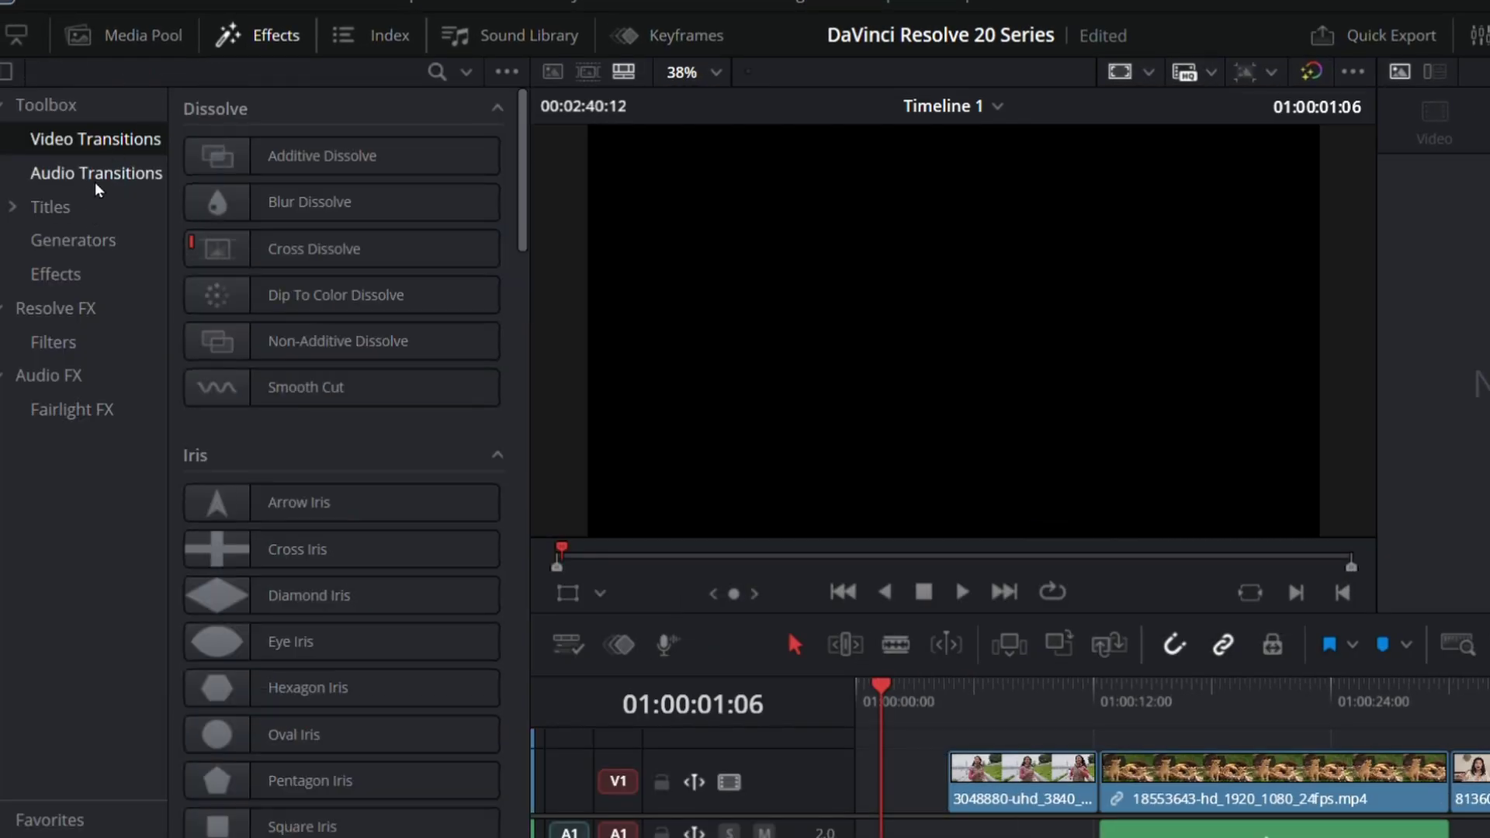
click(92, 242)
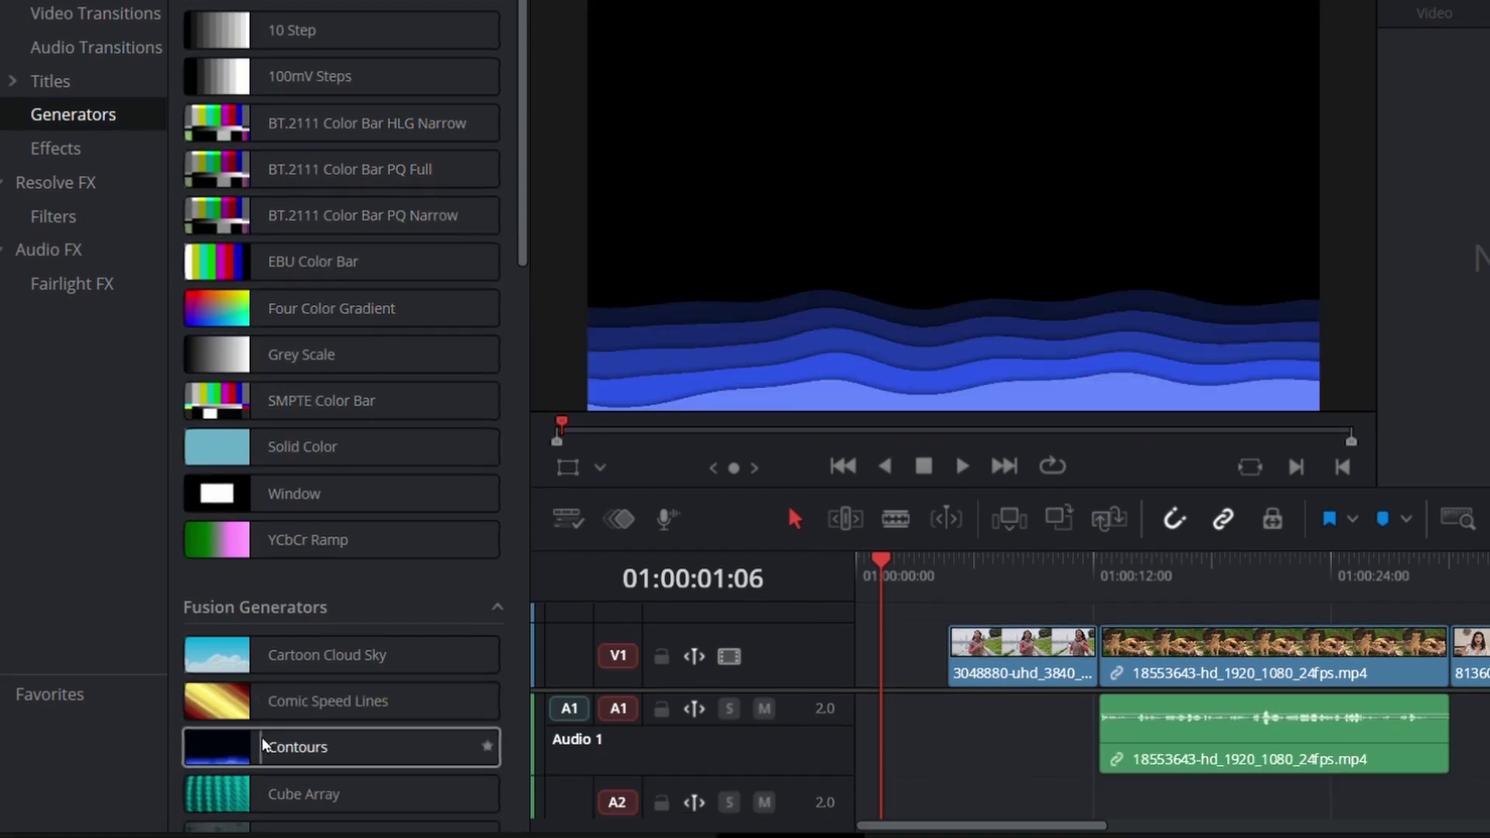
drag(263, 745, 918, 706)
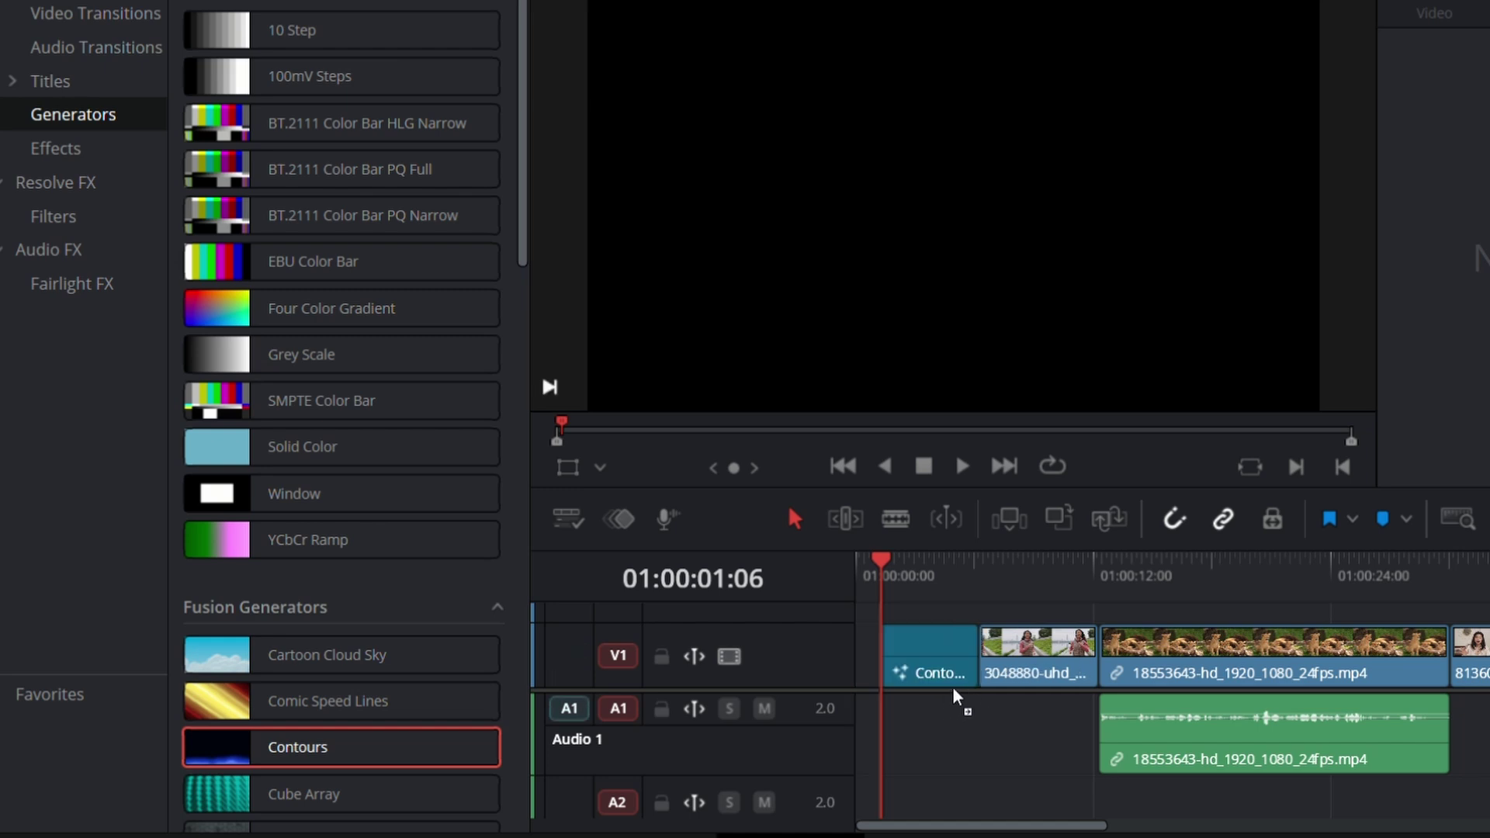
Step: Select the Contours generator on V1 and try versions 2, 3 and 5, ending on version 6
click(954, 682)
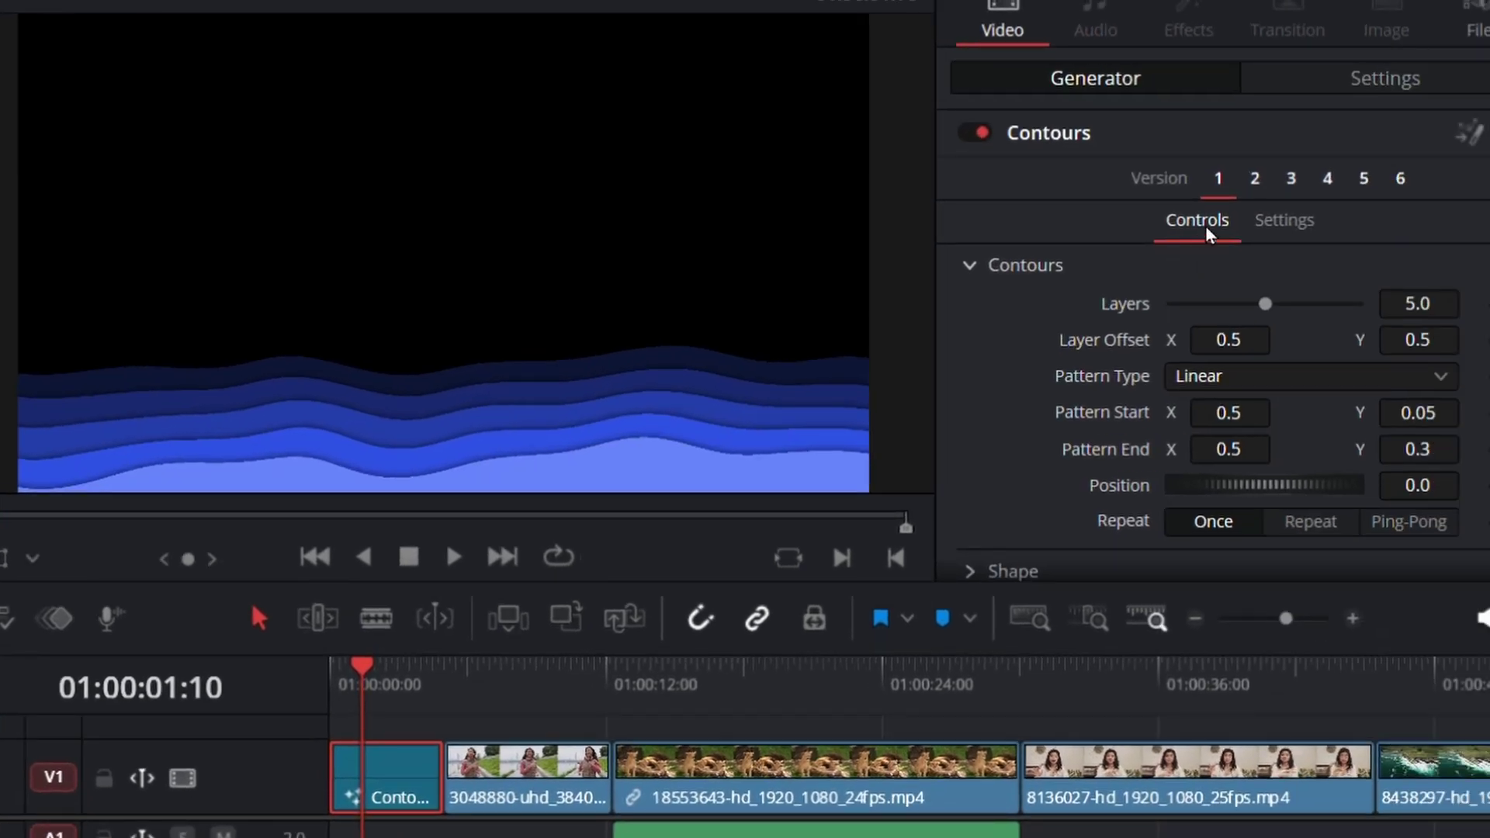
click(1255, 181)
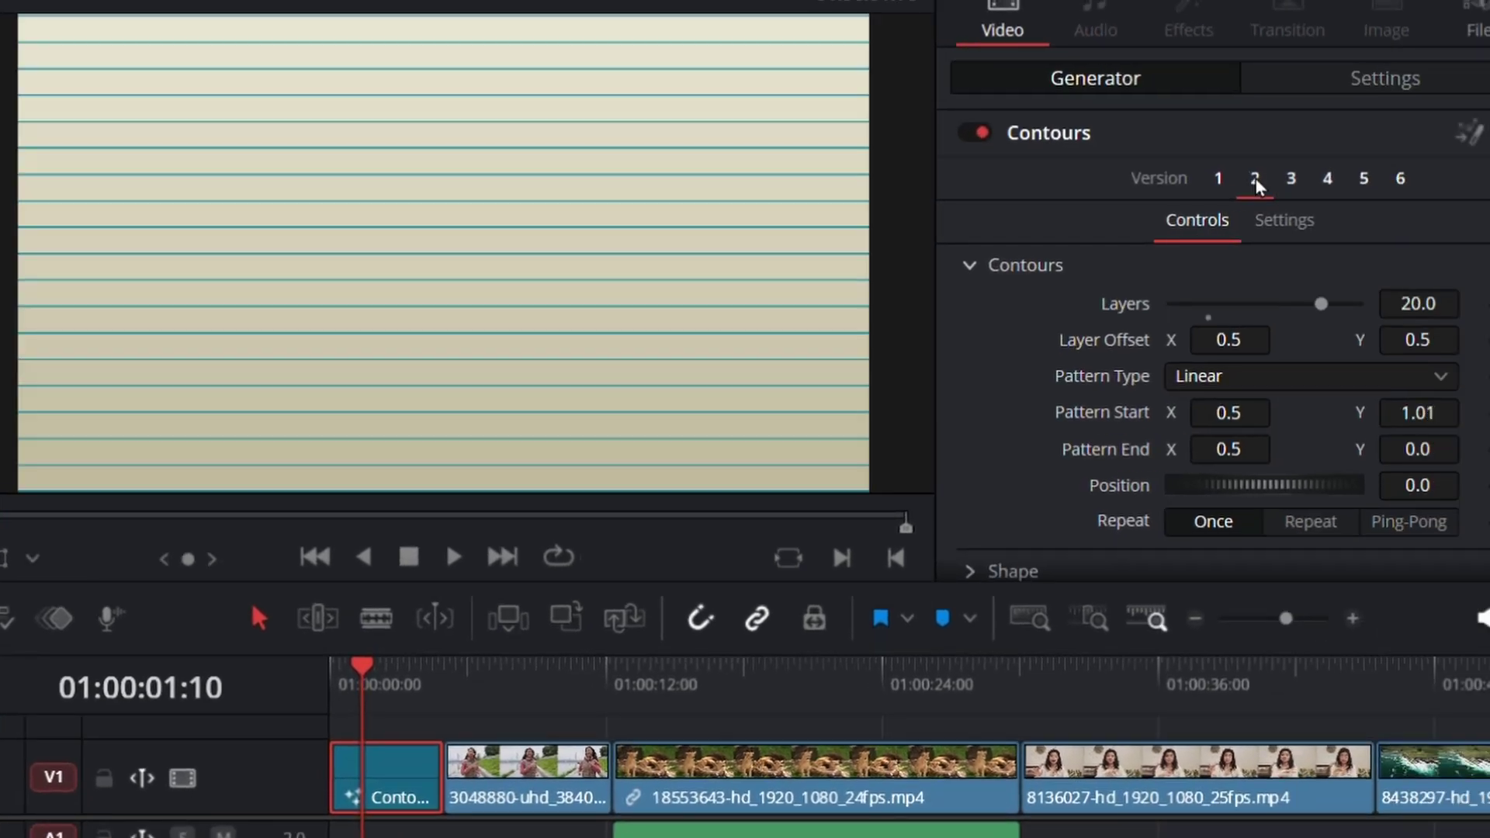
click(1291, 181)
click(1363, 180)
click(1401, 181)
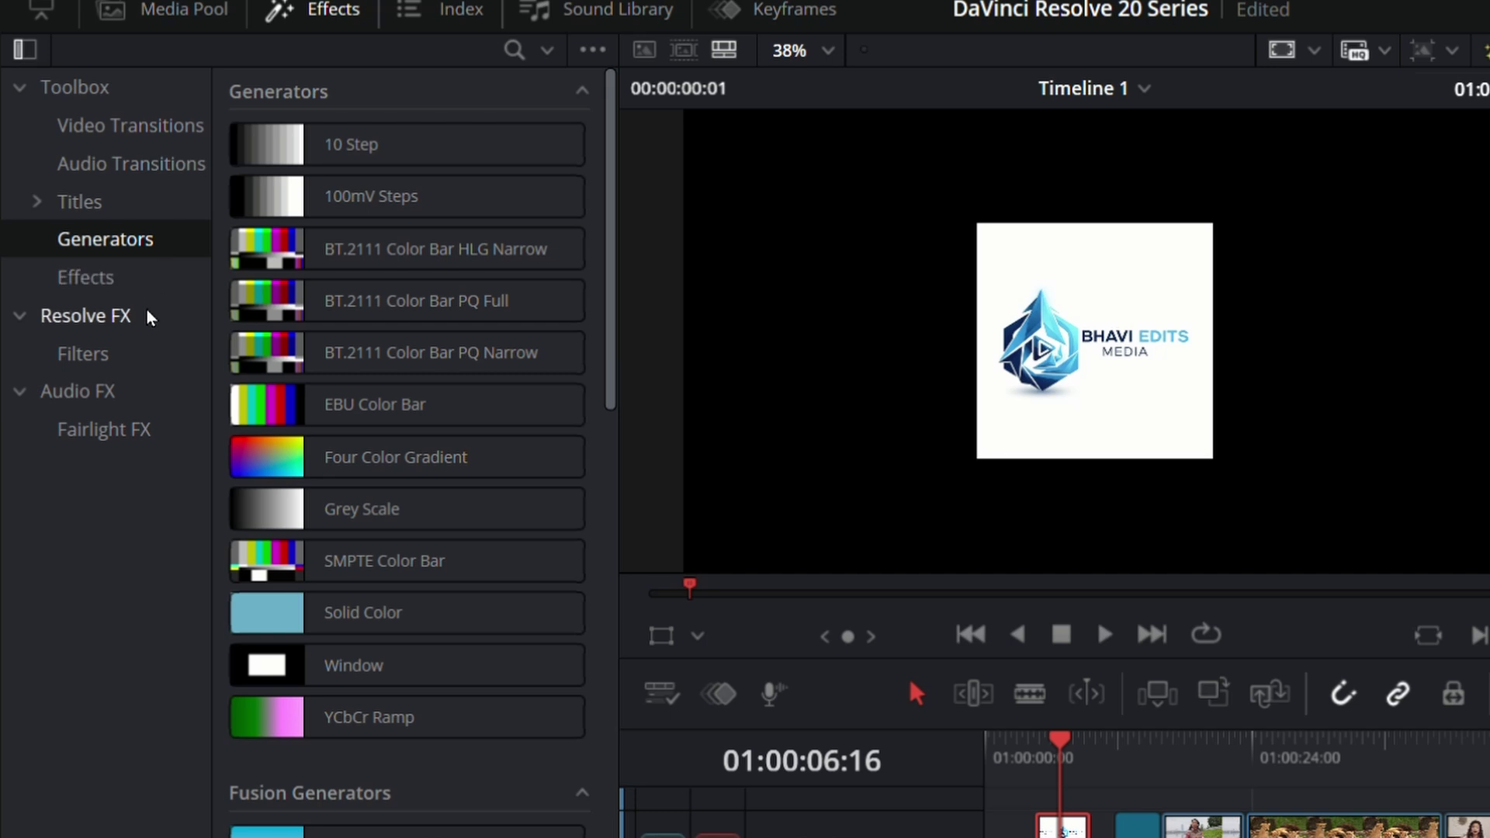
Step: Search the Resolve FX effects for "camera", apply Camera Shake to the logo image clip on V1 and preview it
click(150, 316)
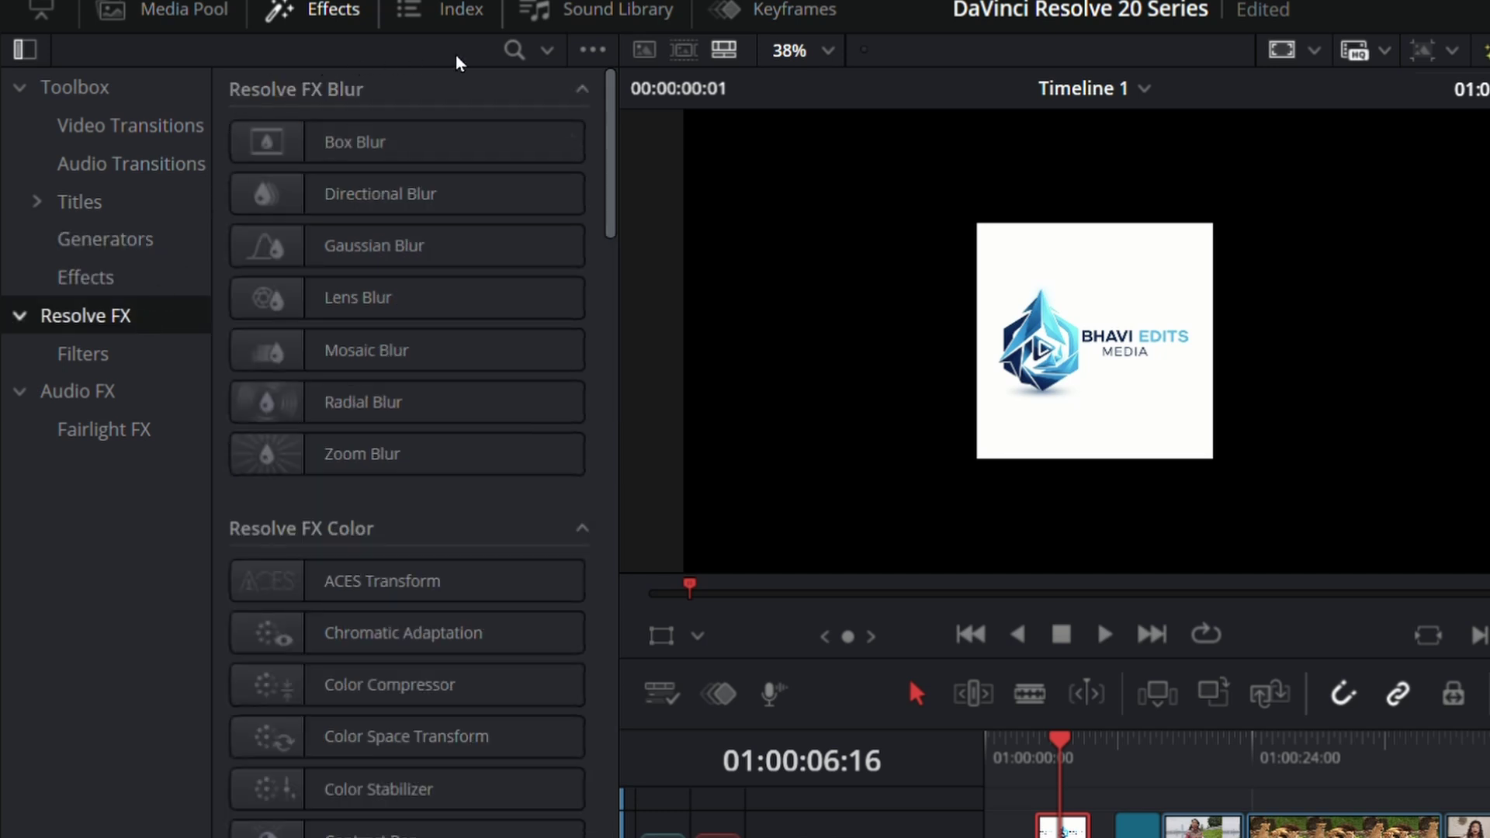
click(513, 50)
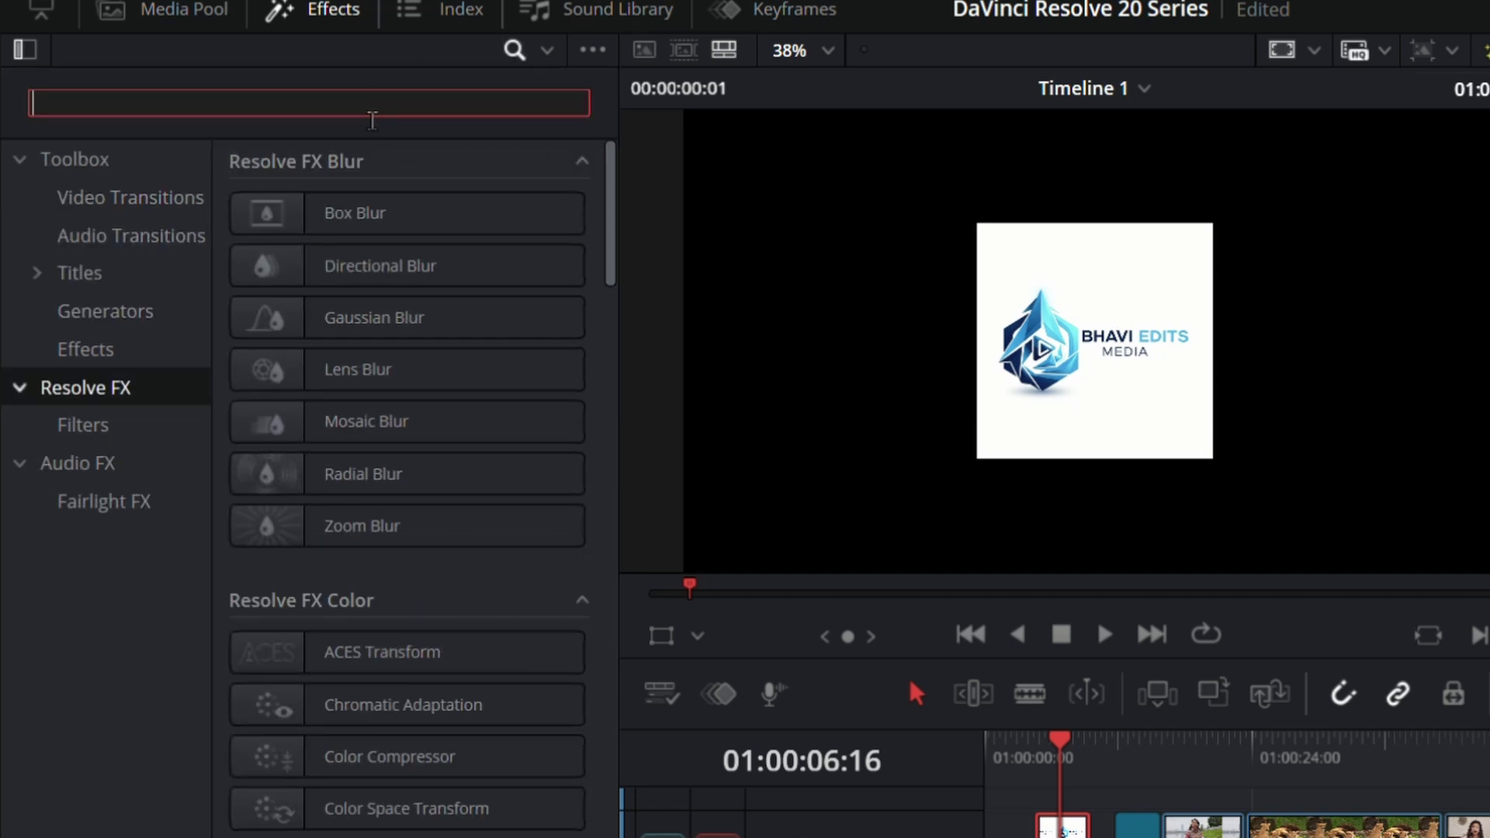
text(camera)
drag(373, 213, 927, 774)
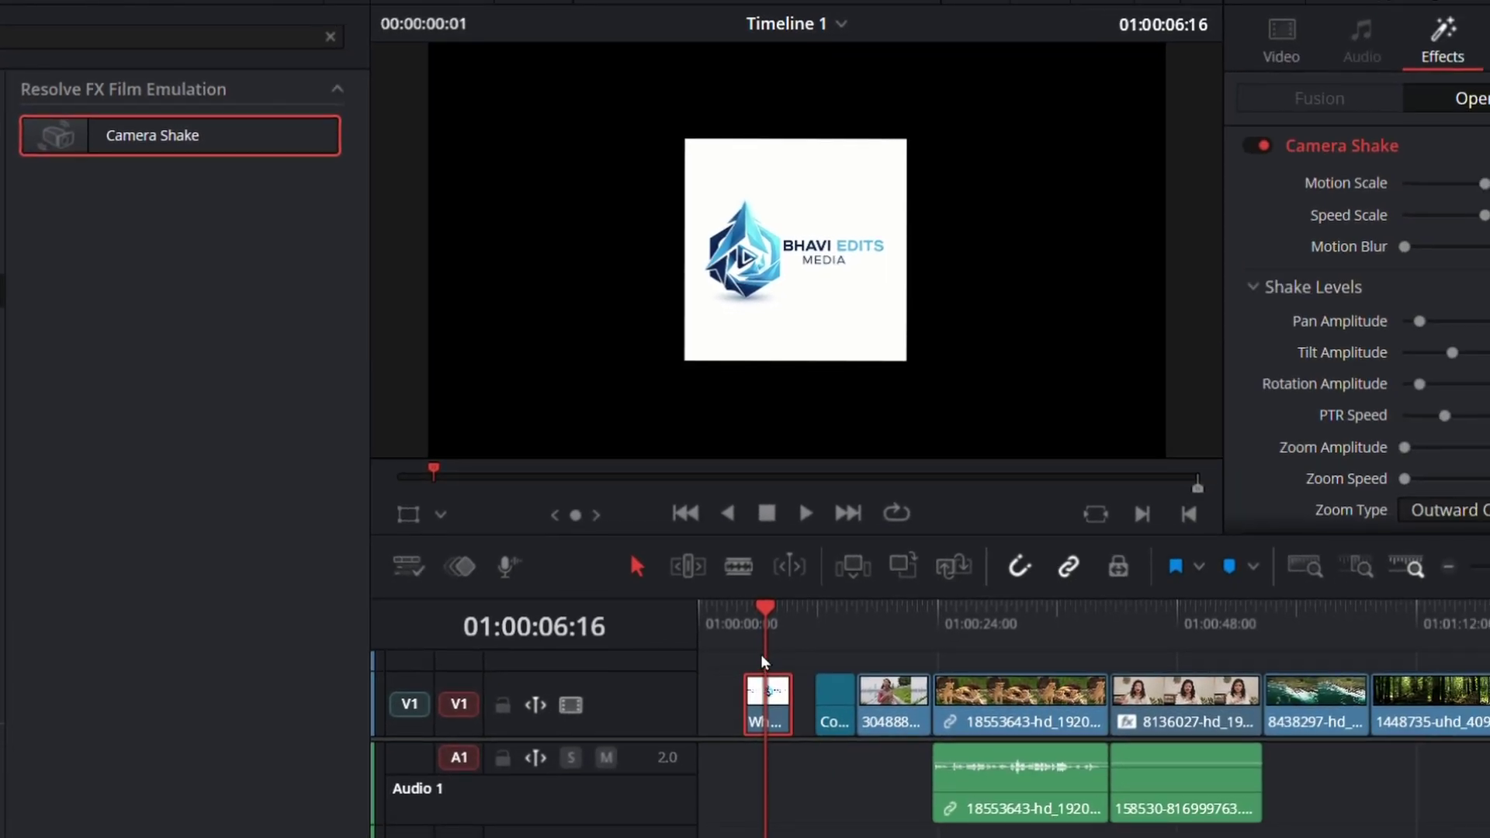
key(space)
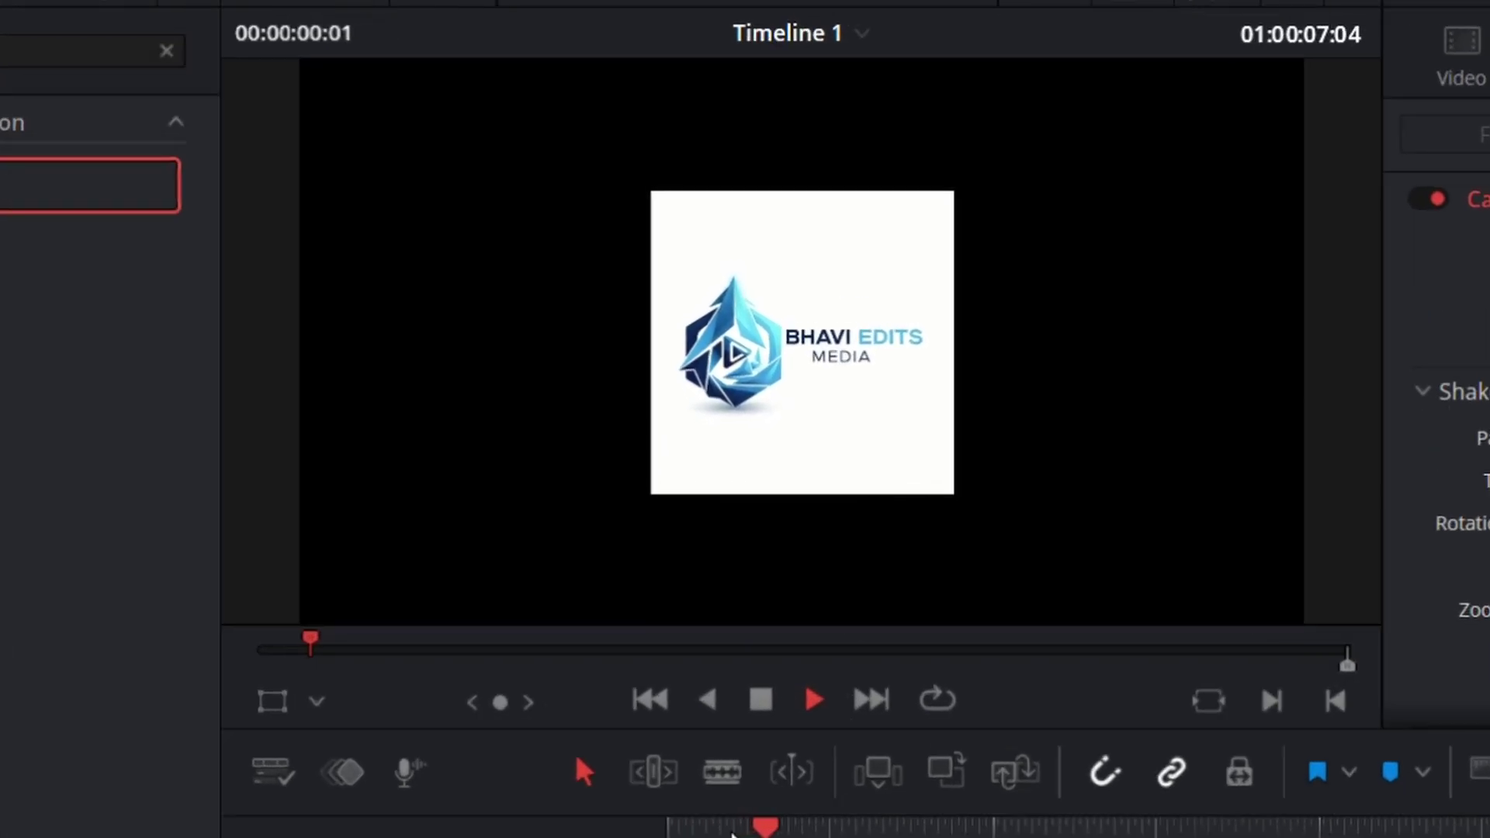
key(space)
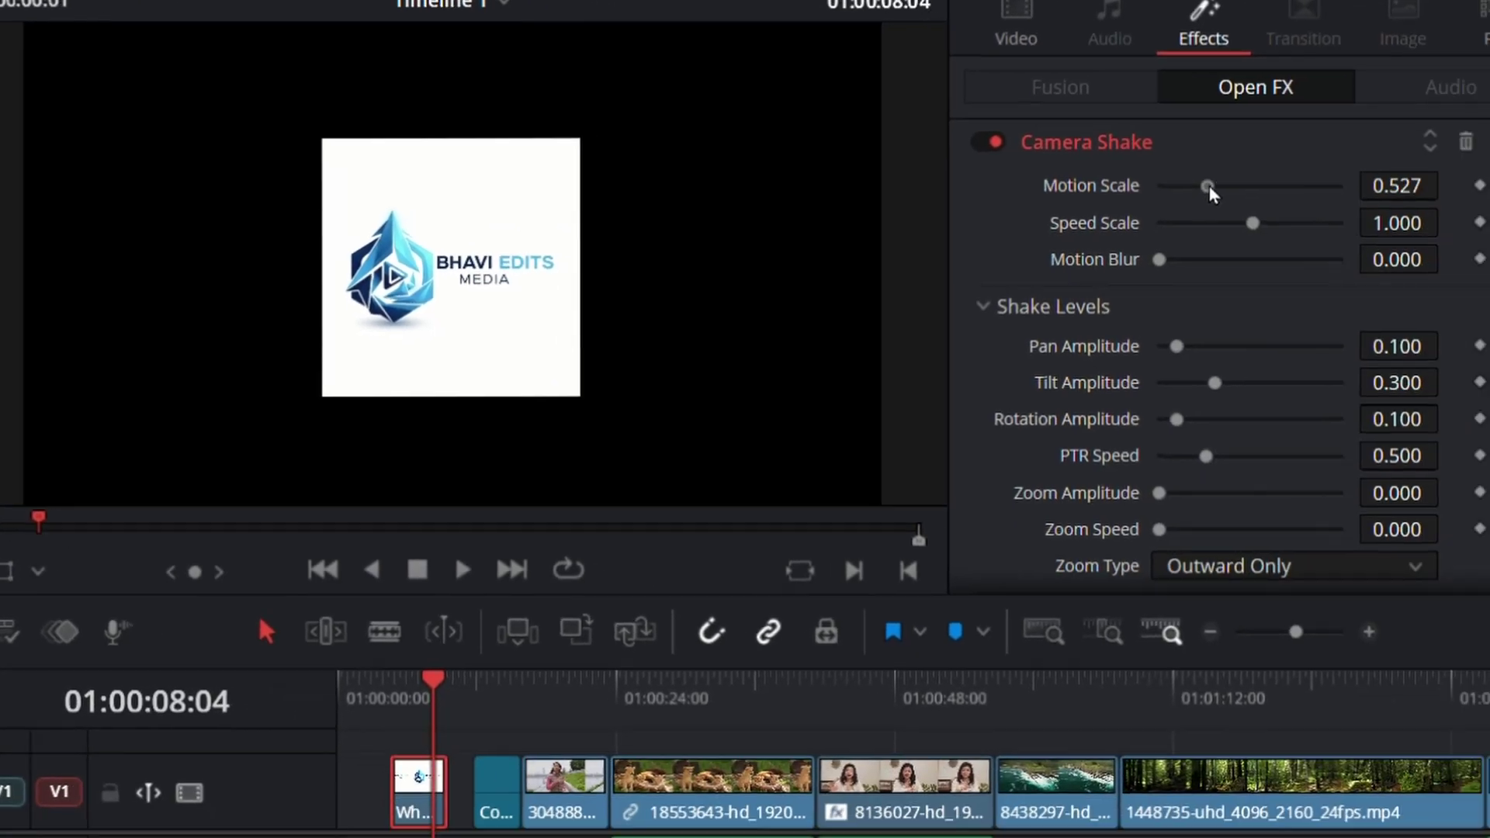
Step: Set the Camera Shake's Motion Scale to about 0.202 and Speed Scale to about 0.233, raise its Pan Amplitude and preview the shake
drag(1207, 188, 1155, 183)
drag(1228, 220, 1159, 219)
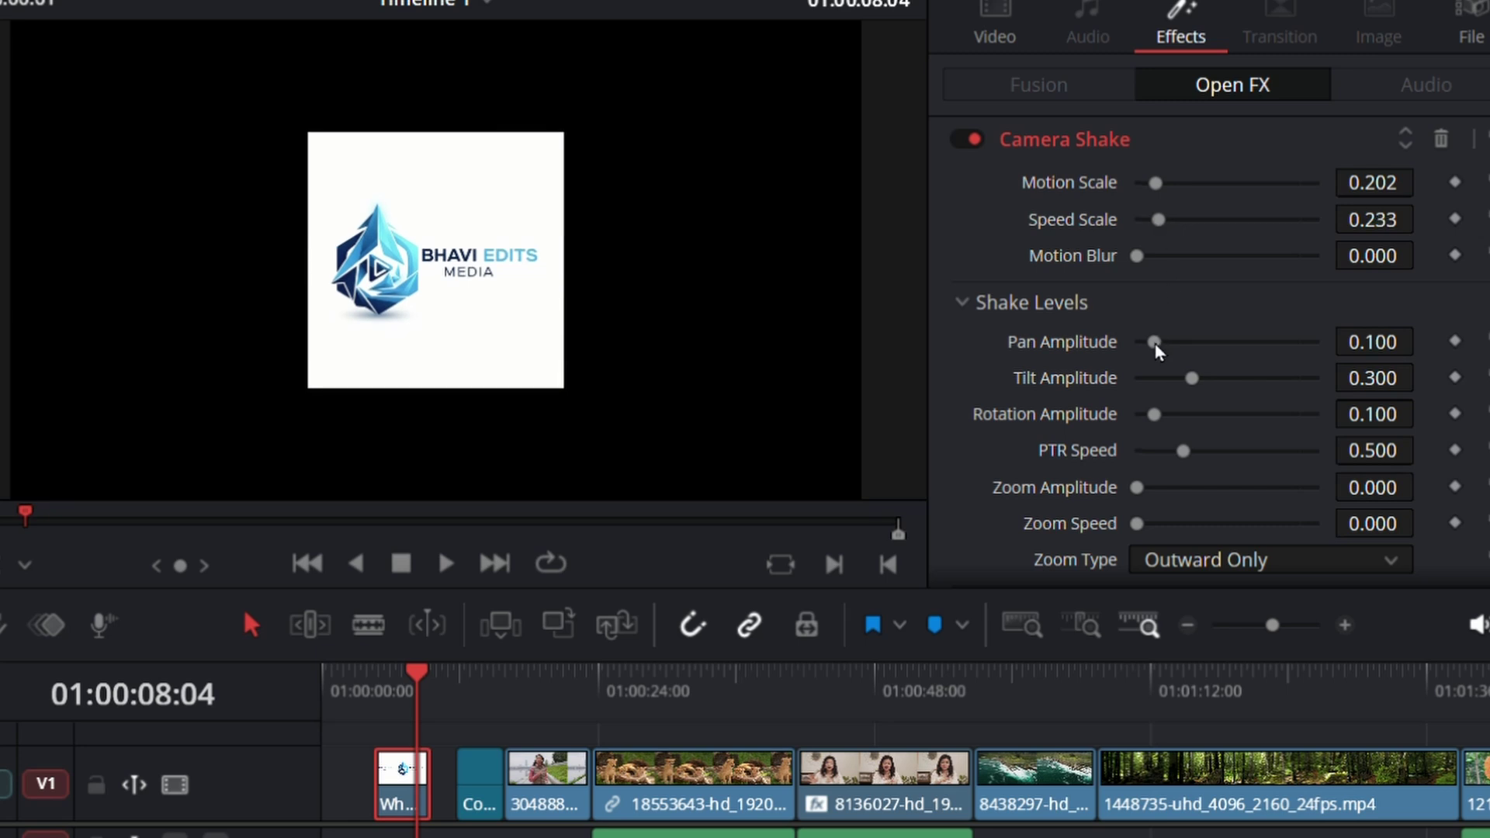
drag(1154, 344, 1206, 351)
key(space)
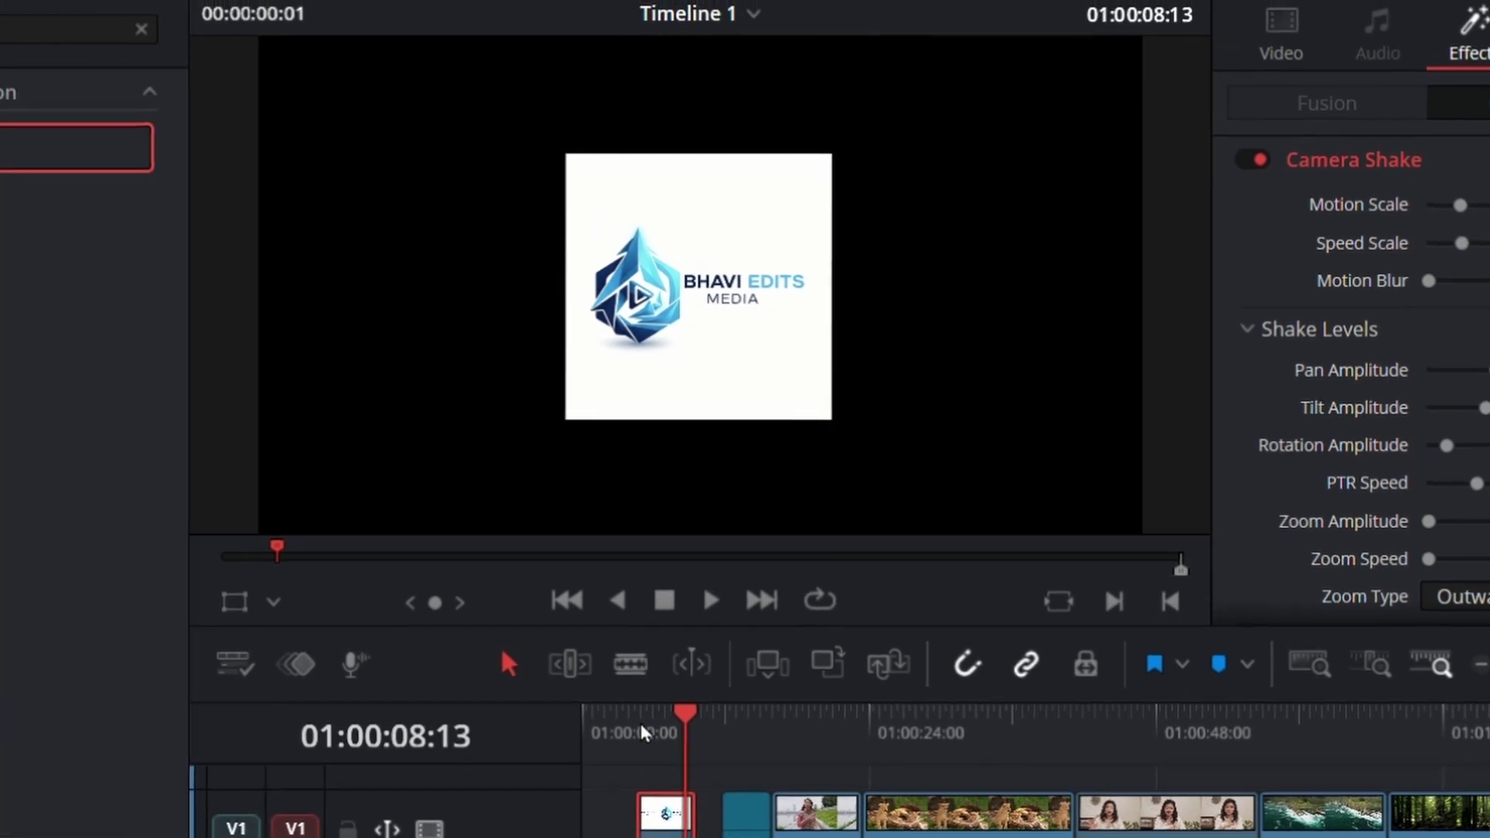
click(380, 687)
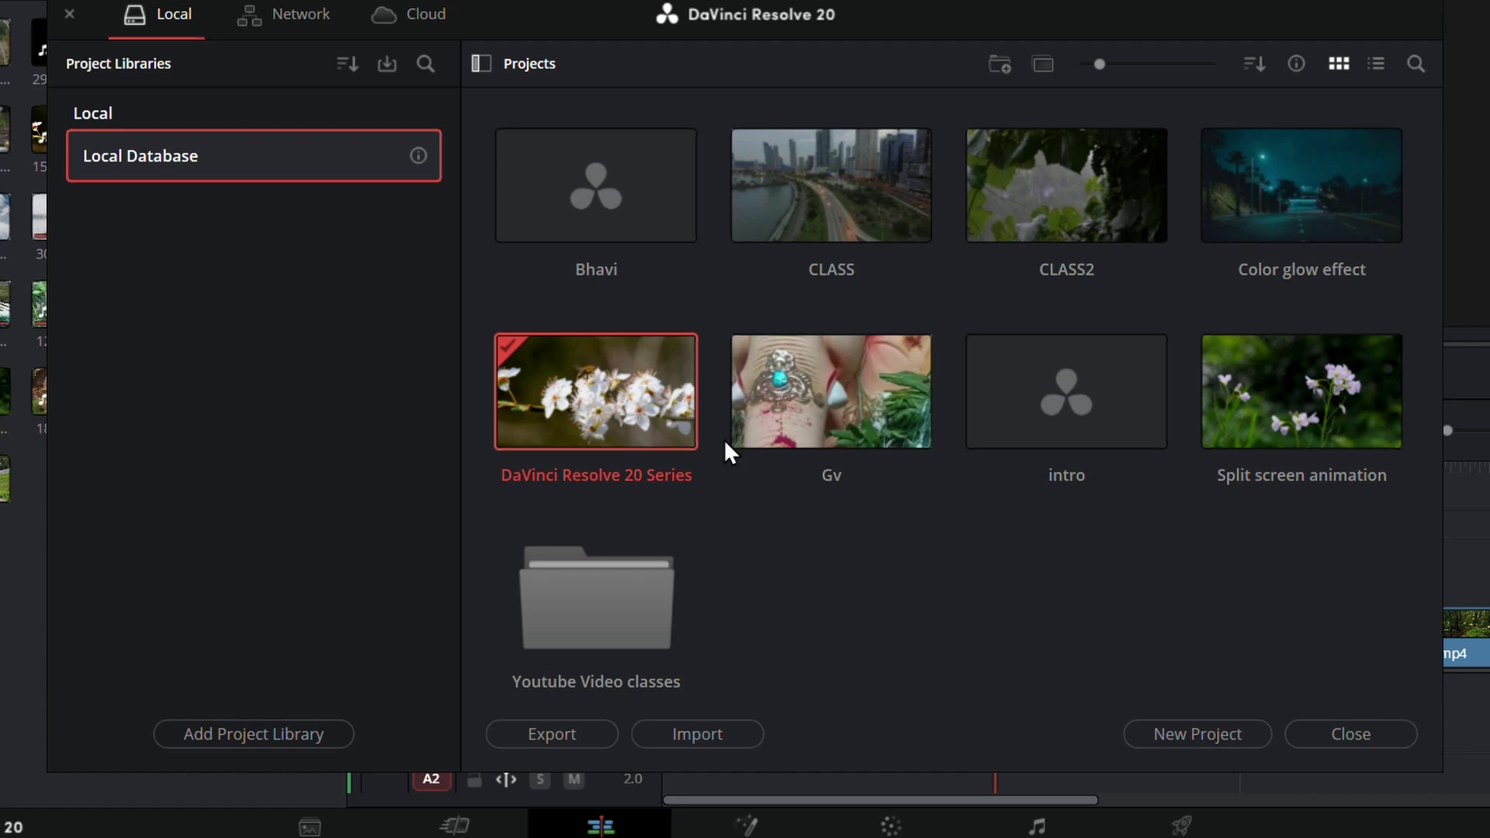
Step: Set up a project archive export of DaVinci Resolve 20 Series in the Videos folder, toggling the Render Cache and Proxy Media options
right_click(595, 394)
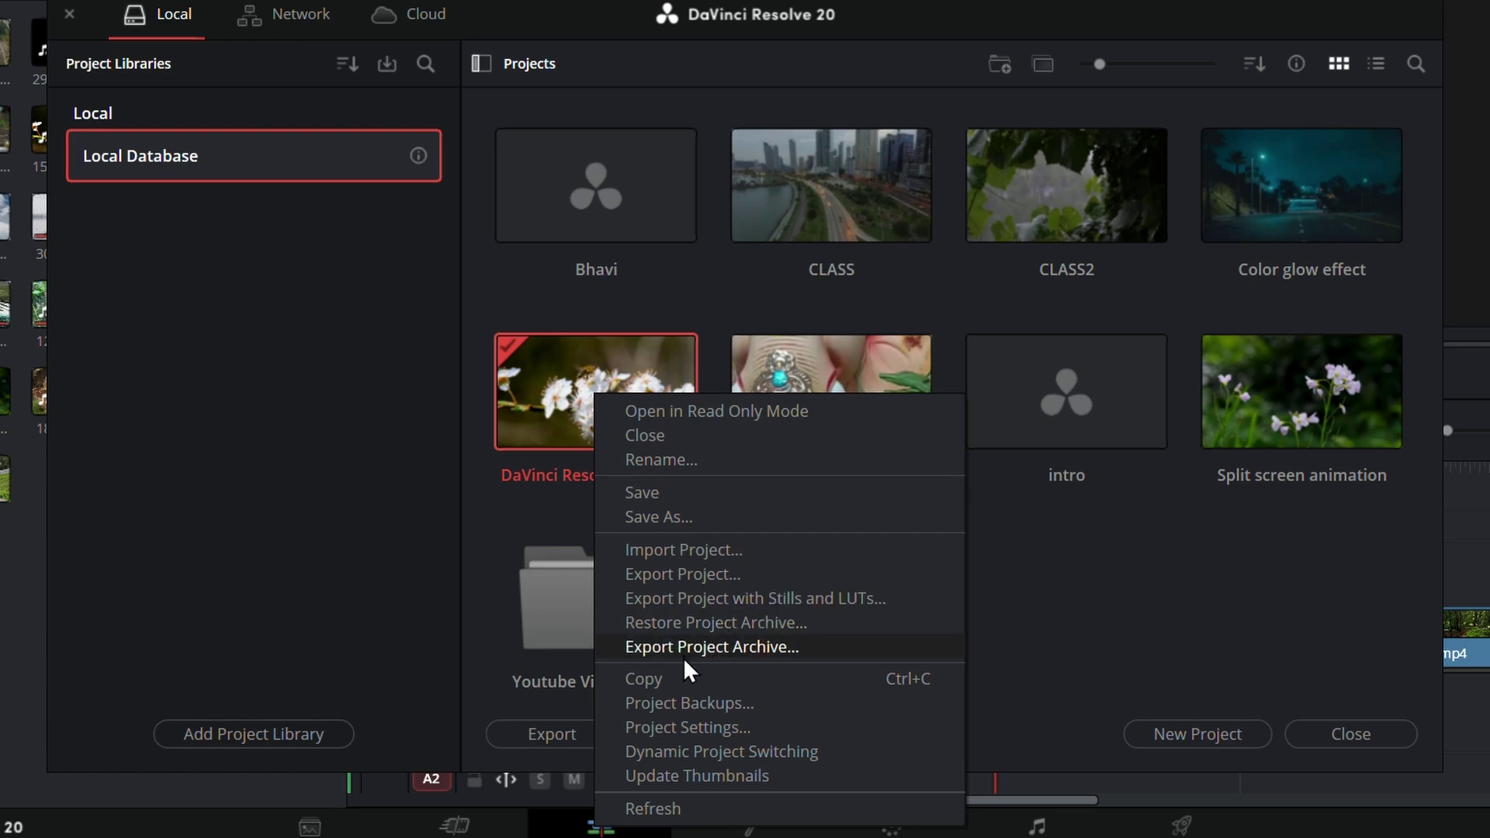
click(758, 653)
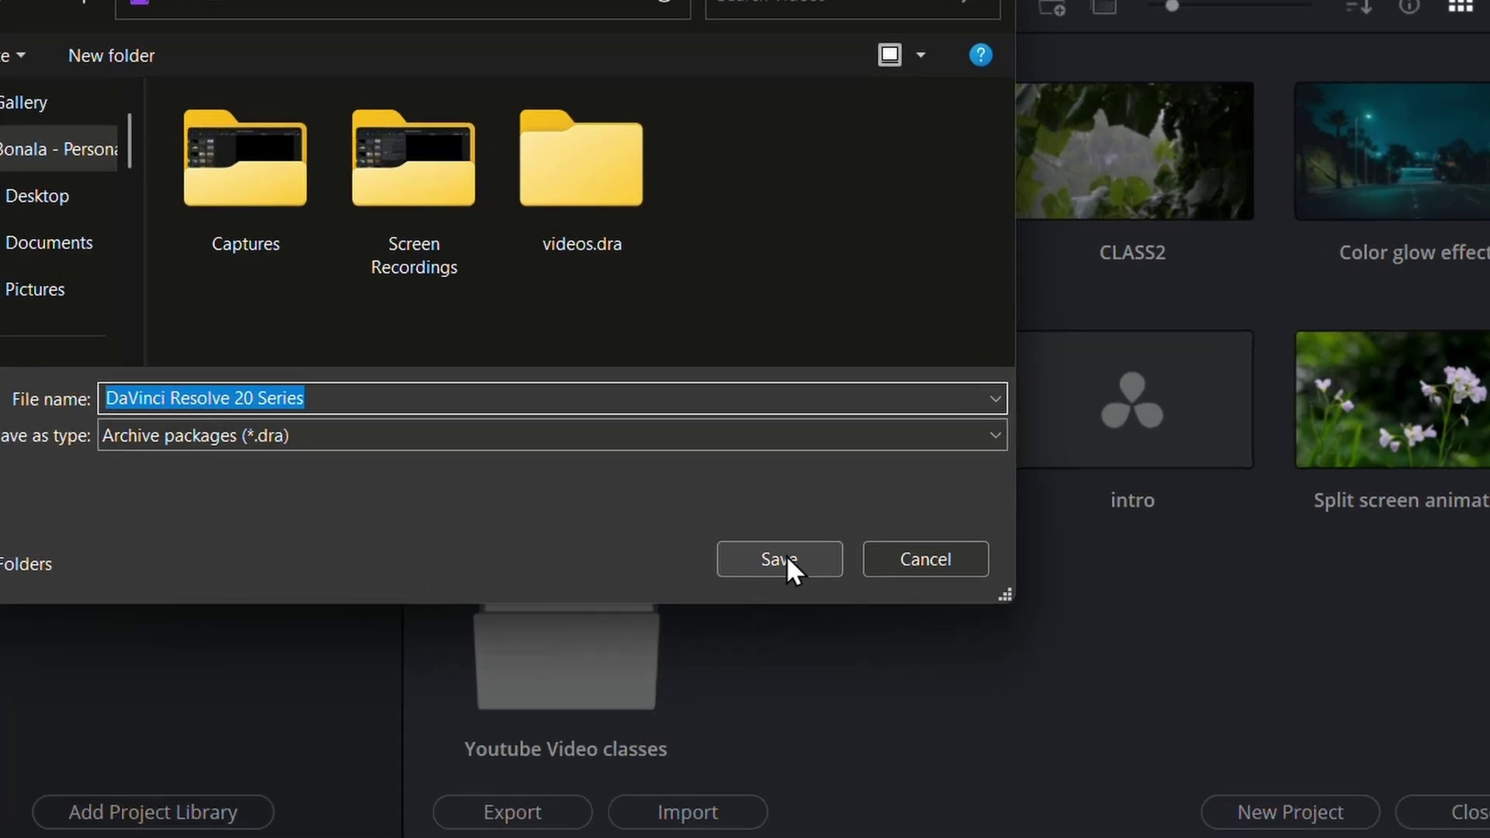
click(776, 527)
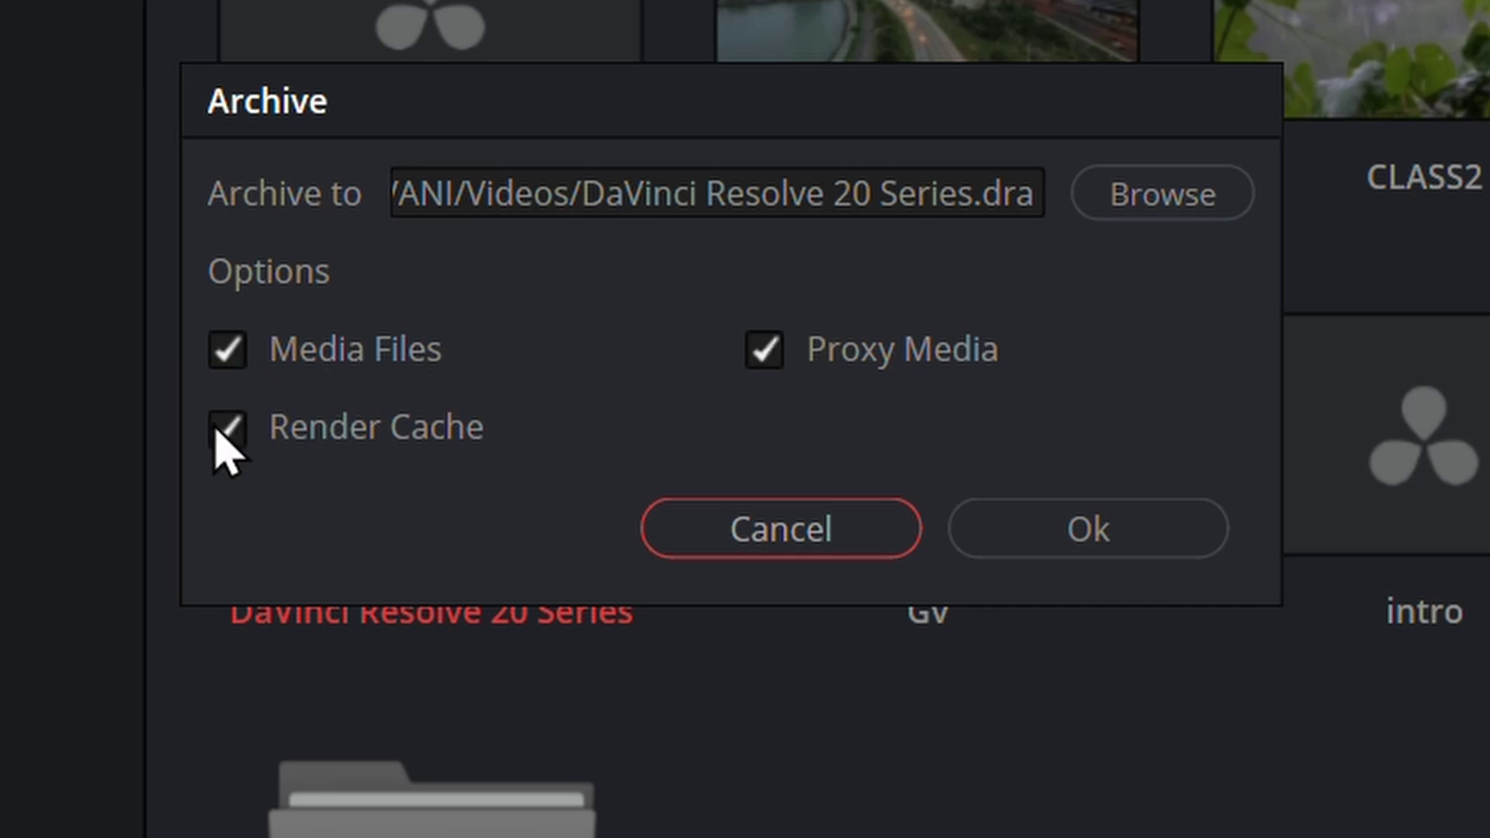
click(221, 433)
click(796, 359)
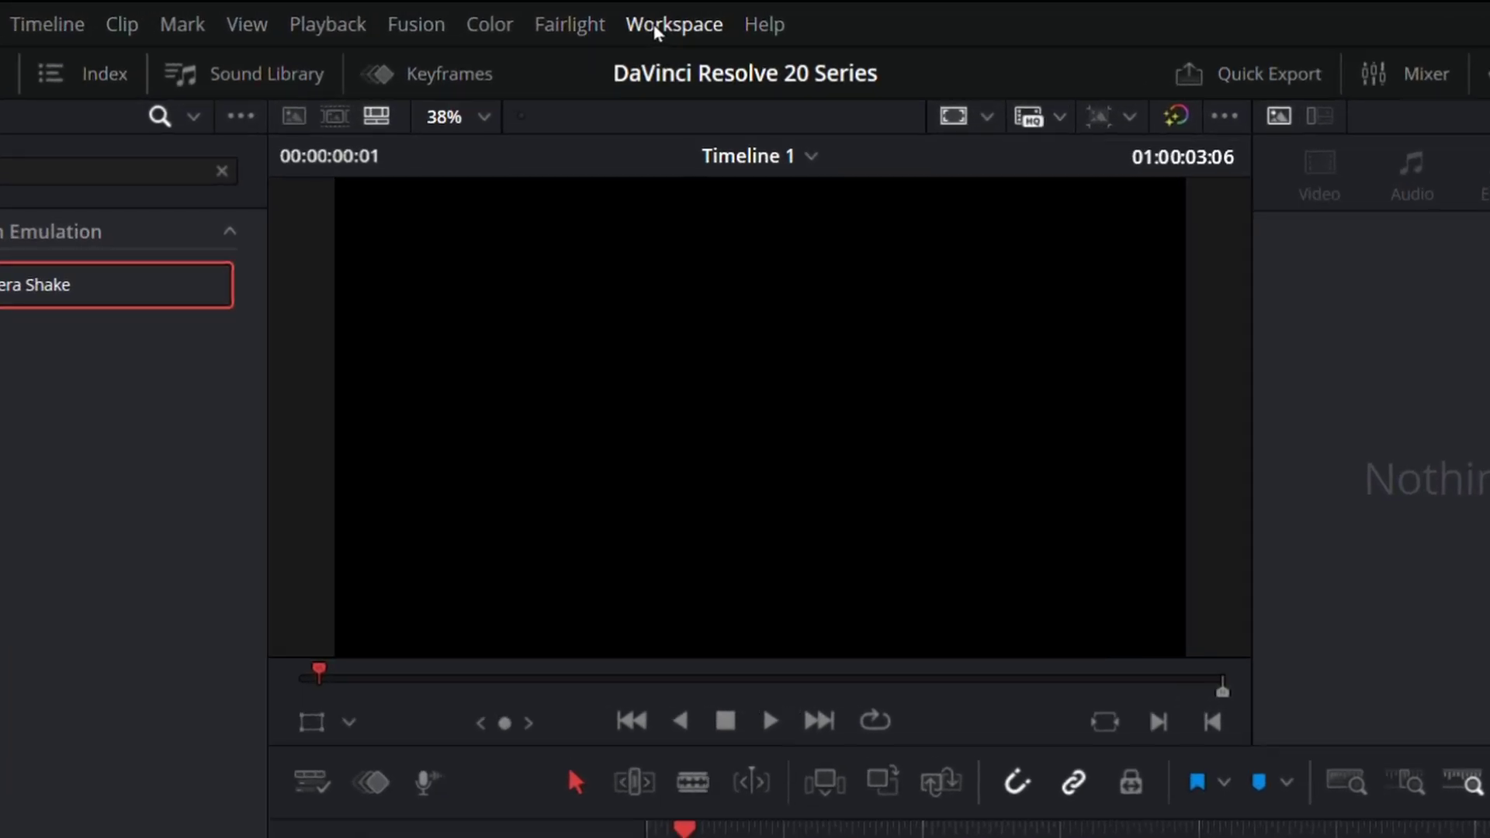
click(655, 31)
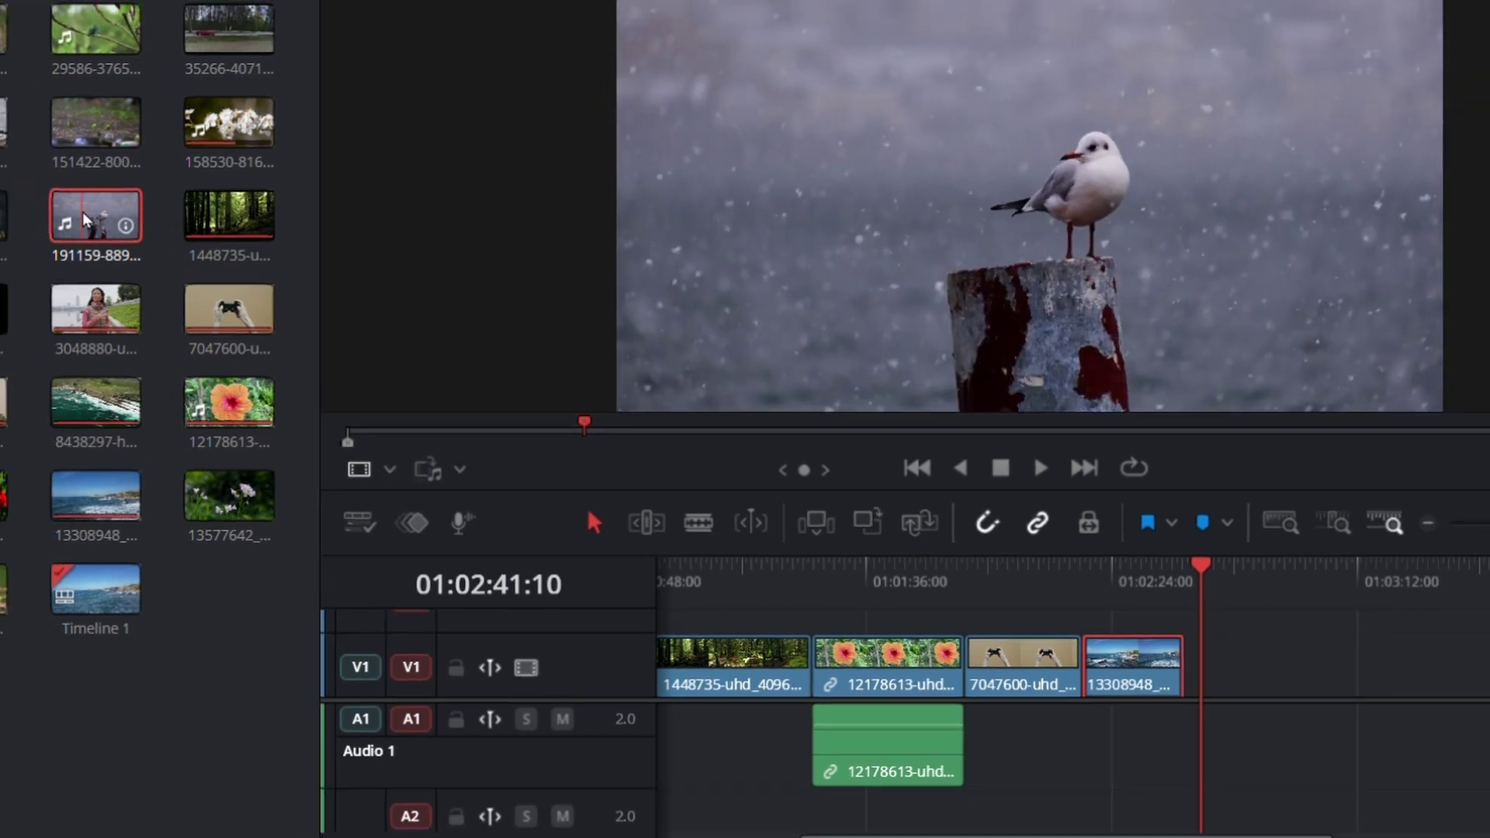
click(65, 32)
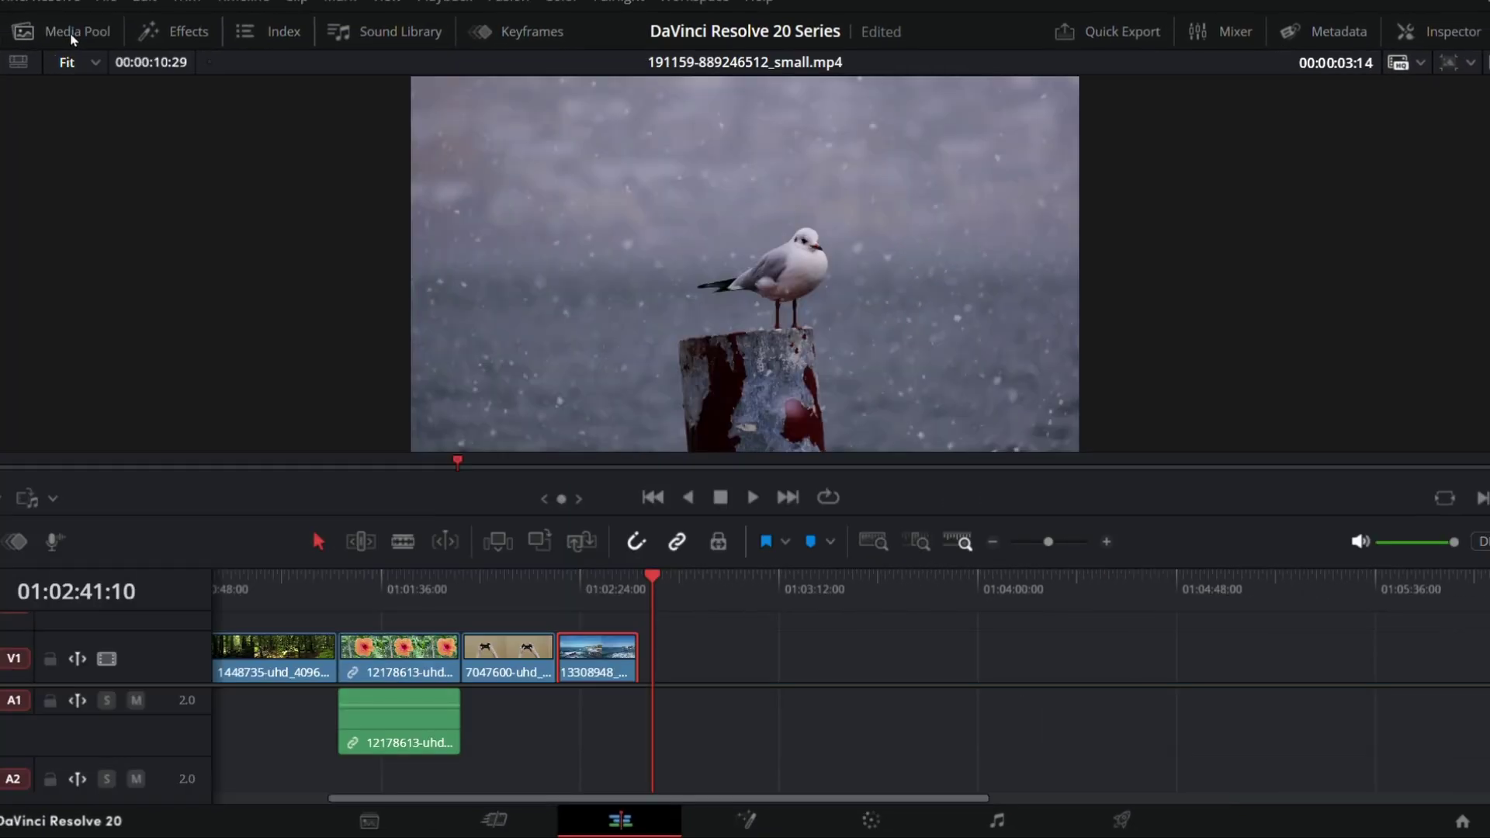
mouse_move(979, 421)
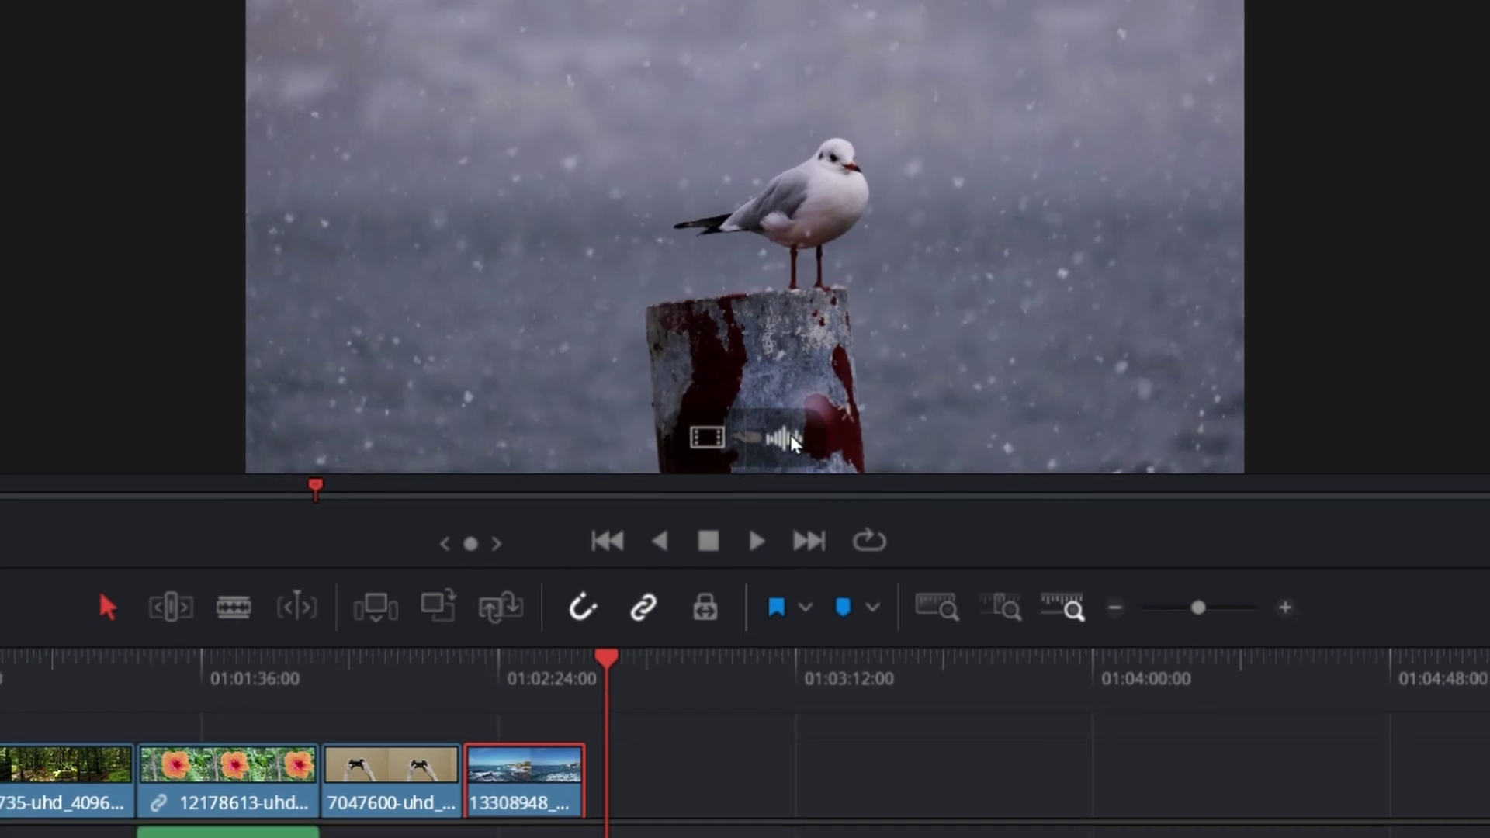
drag(789, 437, 850, 715)
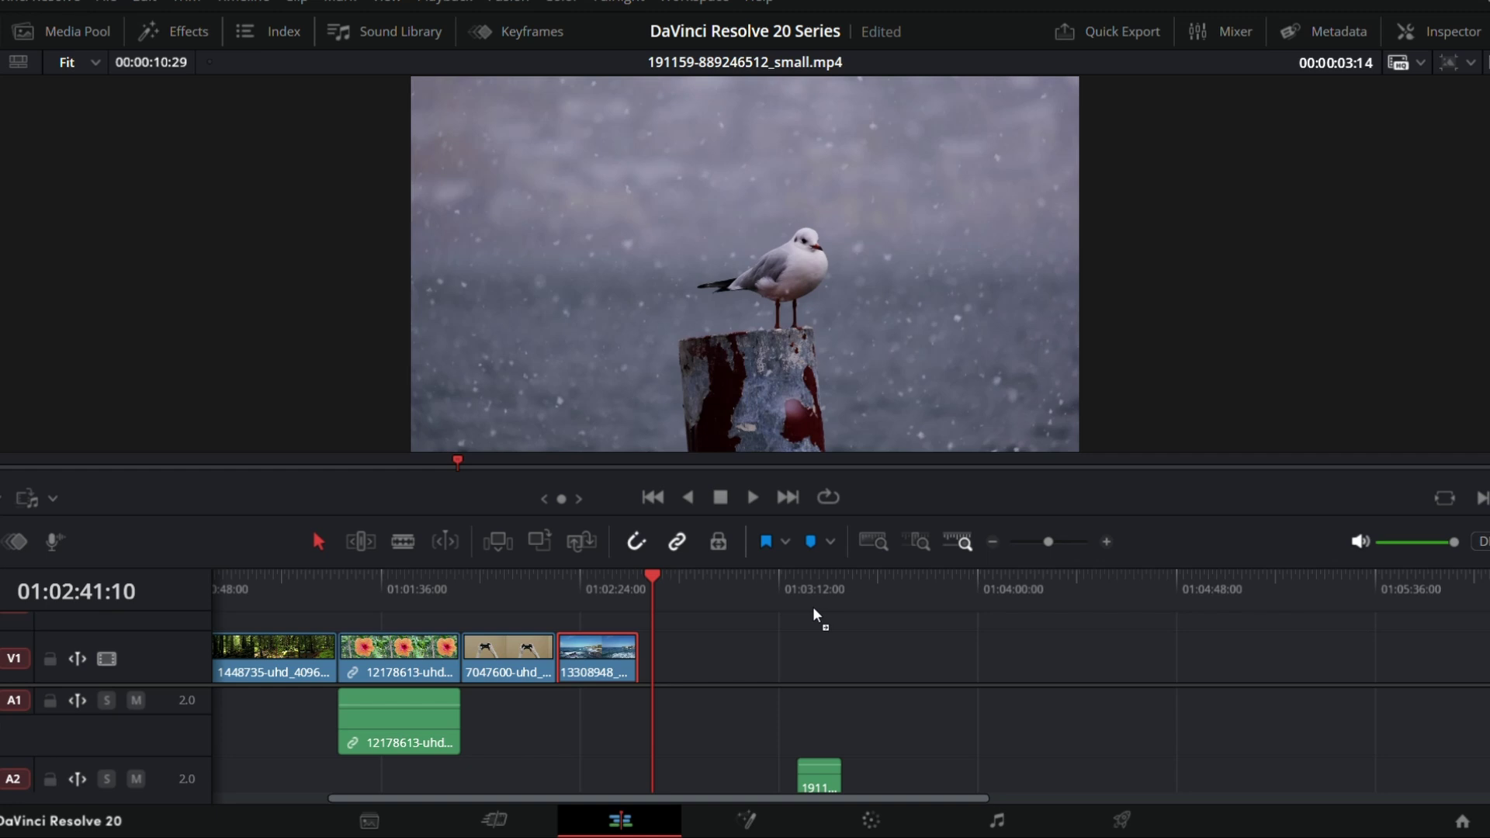
drag(813, 609, 802, 703)
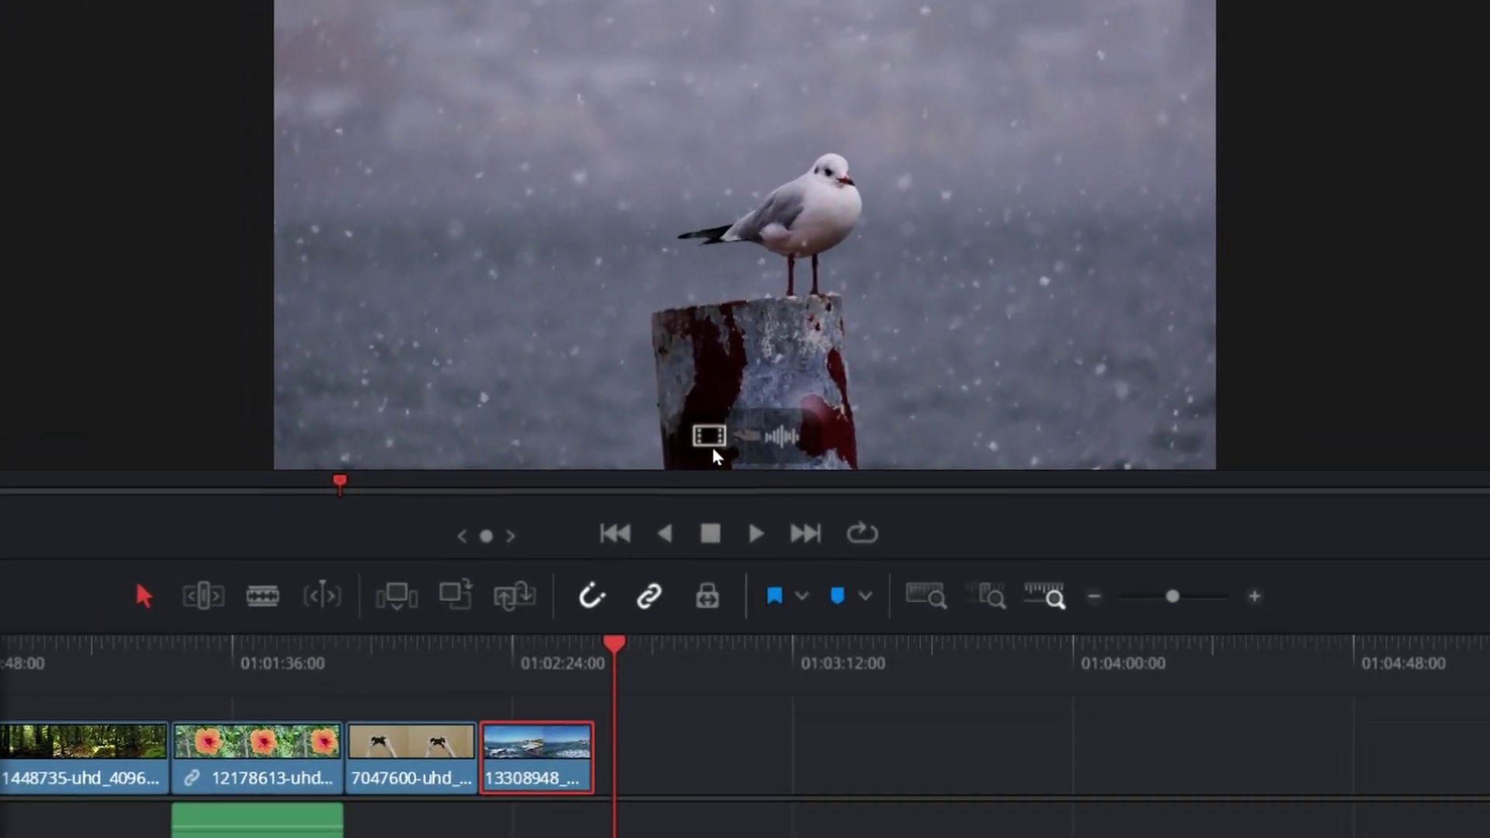
drag(708, 438, 765, 757)
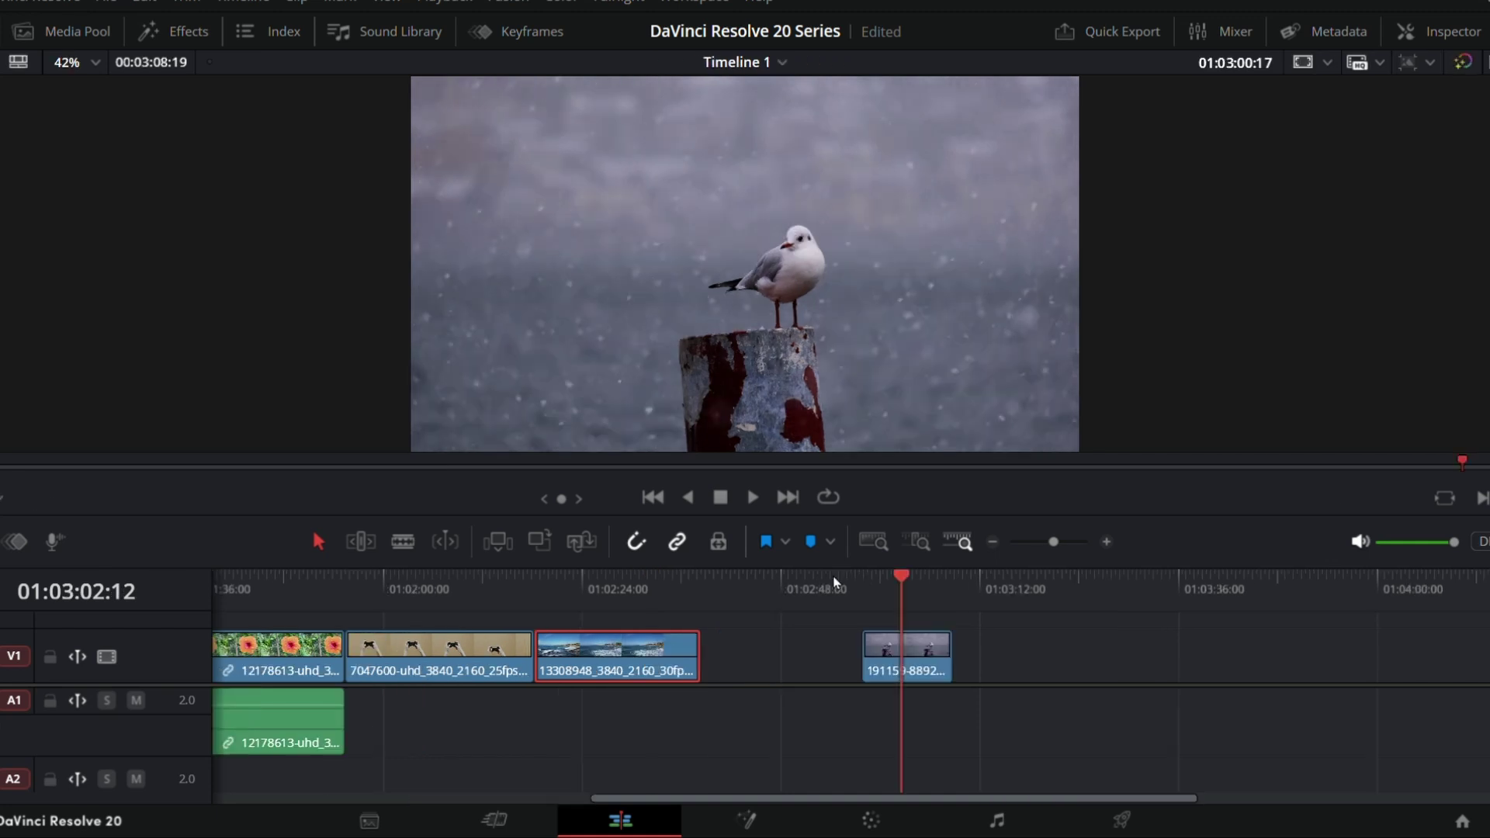
drag(838, 582, 785, 586)
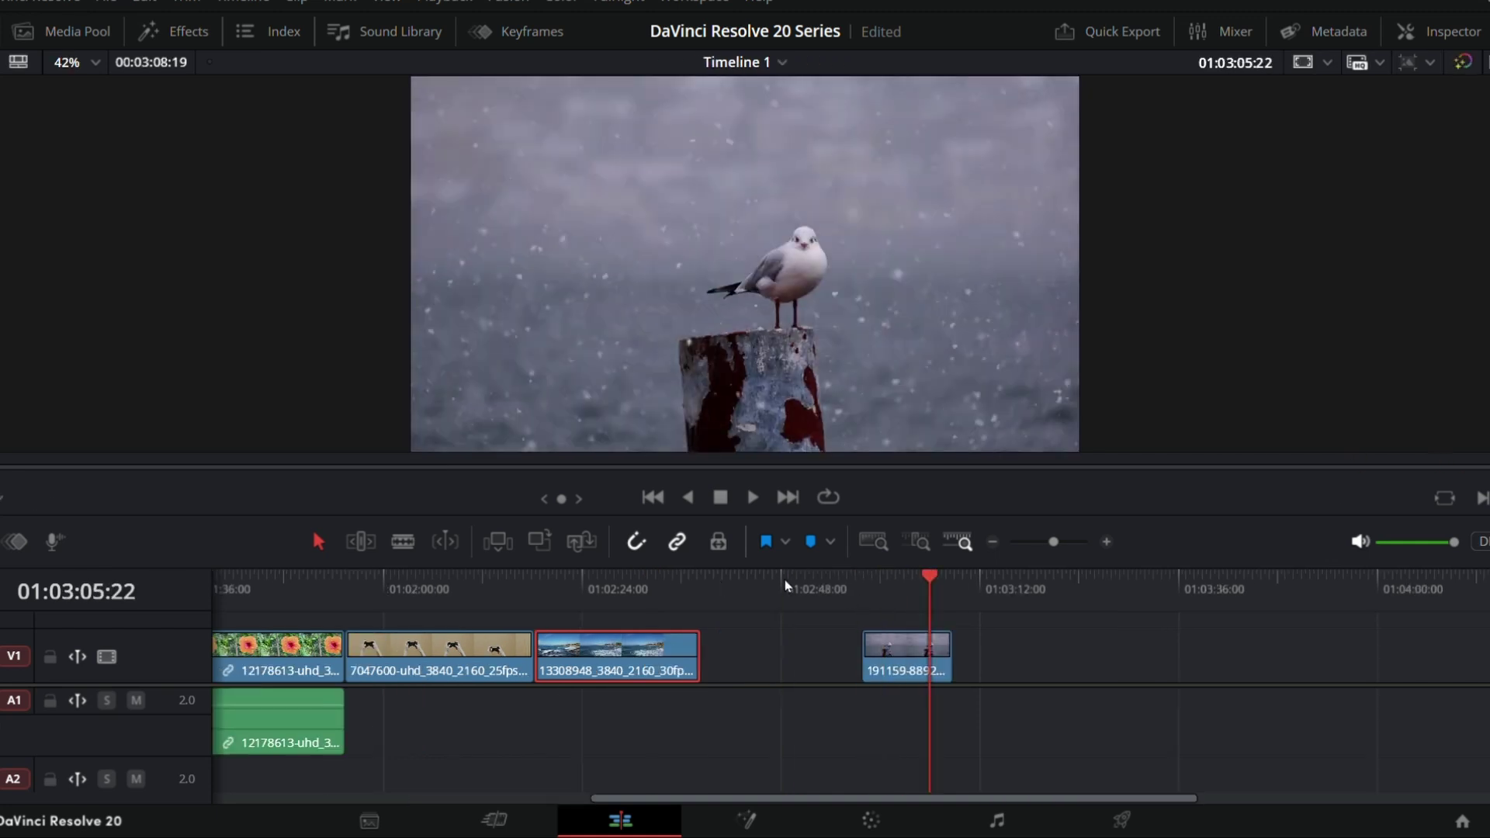
click(898, 589)
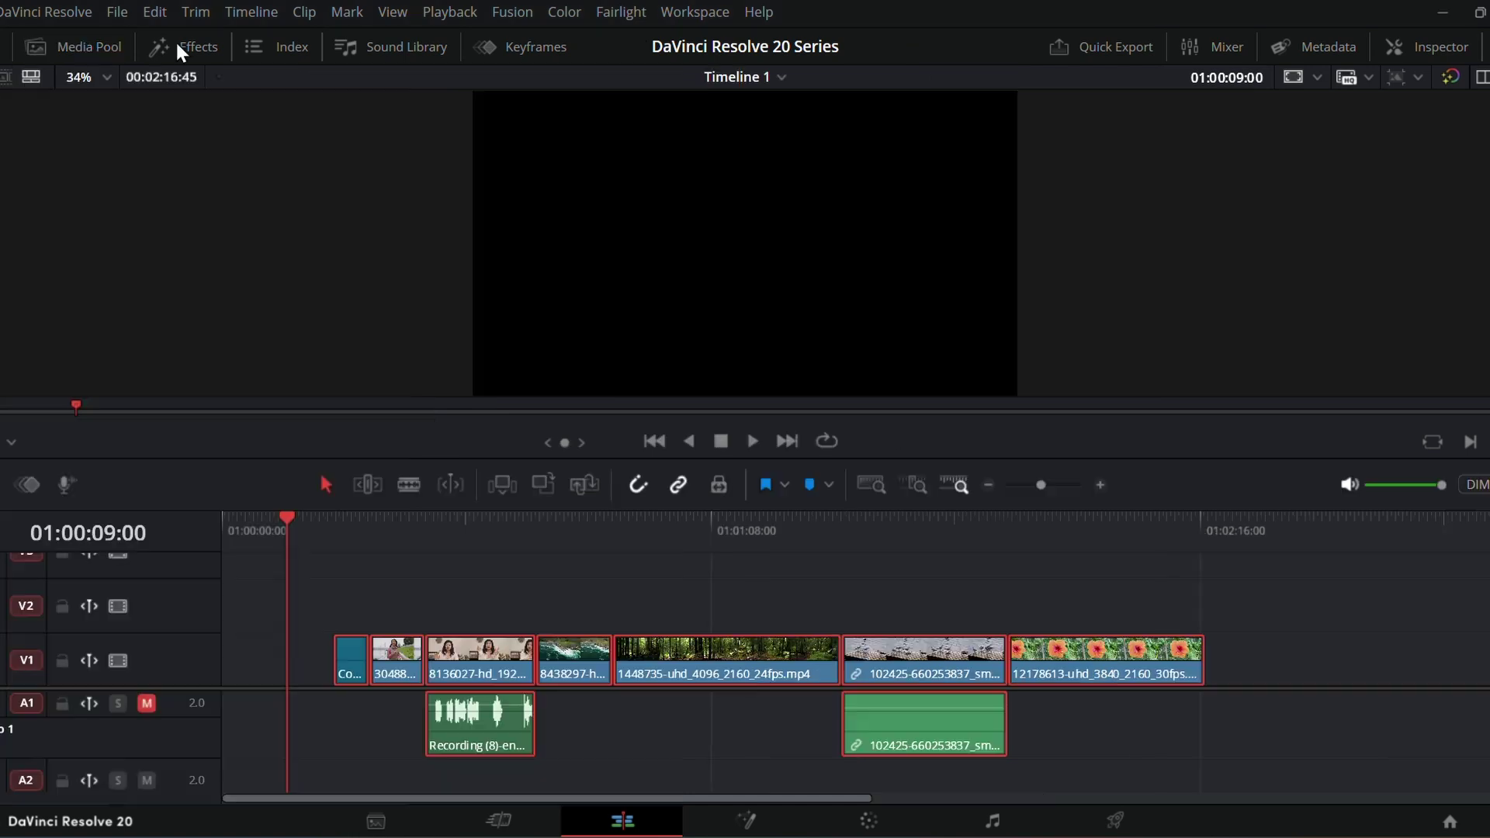
Step: Add the Additive Dissolve video transition to all selected edit points and clips on the timeline
click(177, 45)
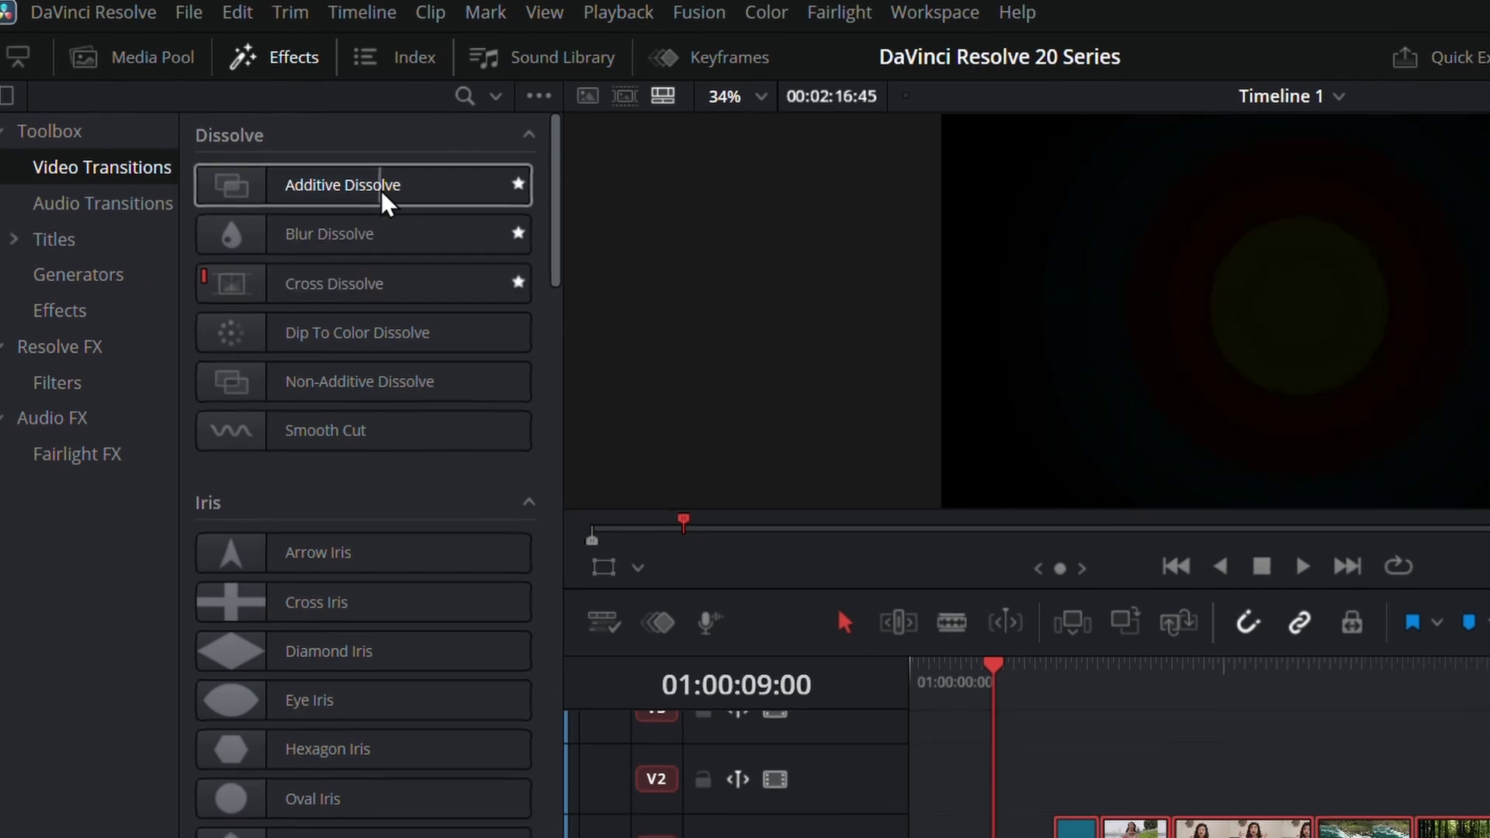
right_click(374, 186)
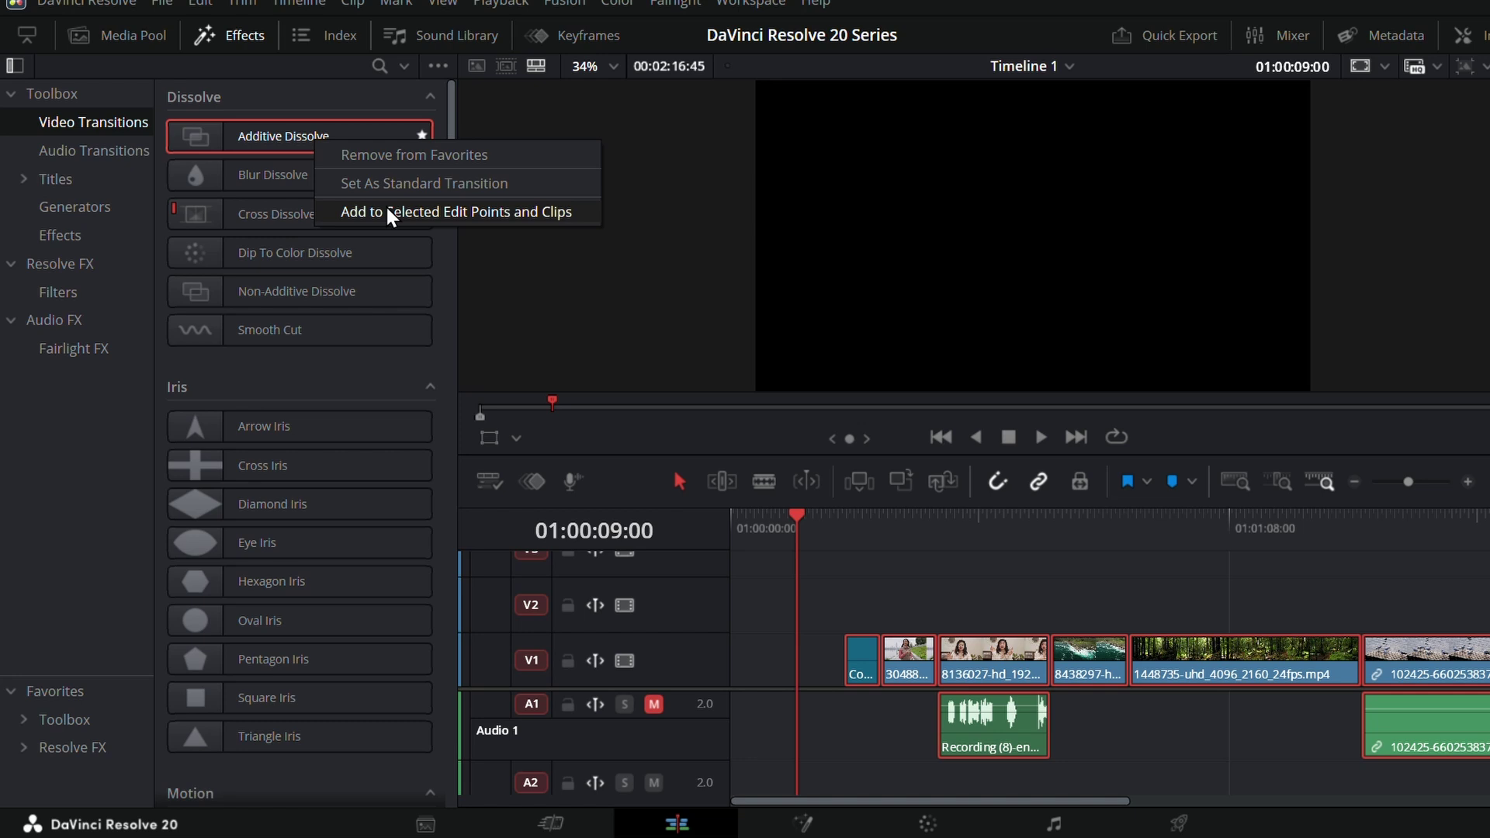
click(386, 207)
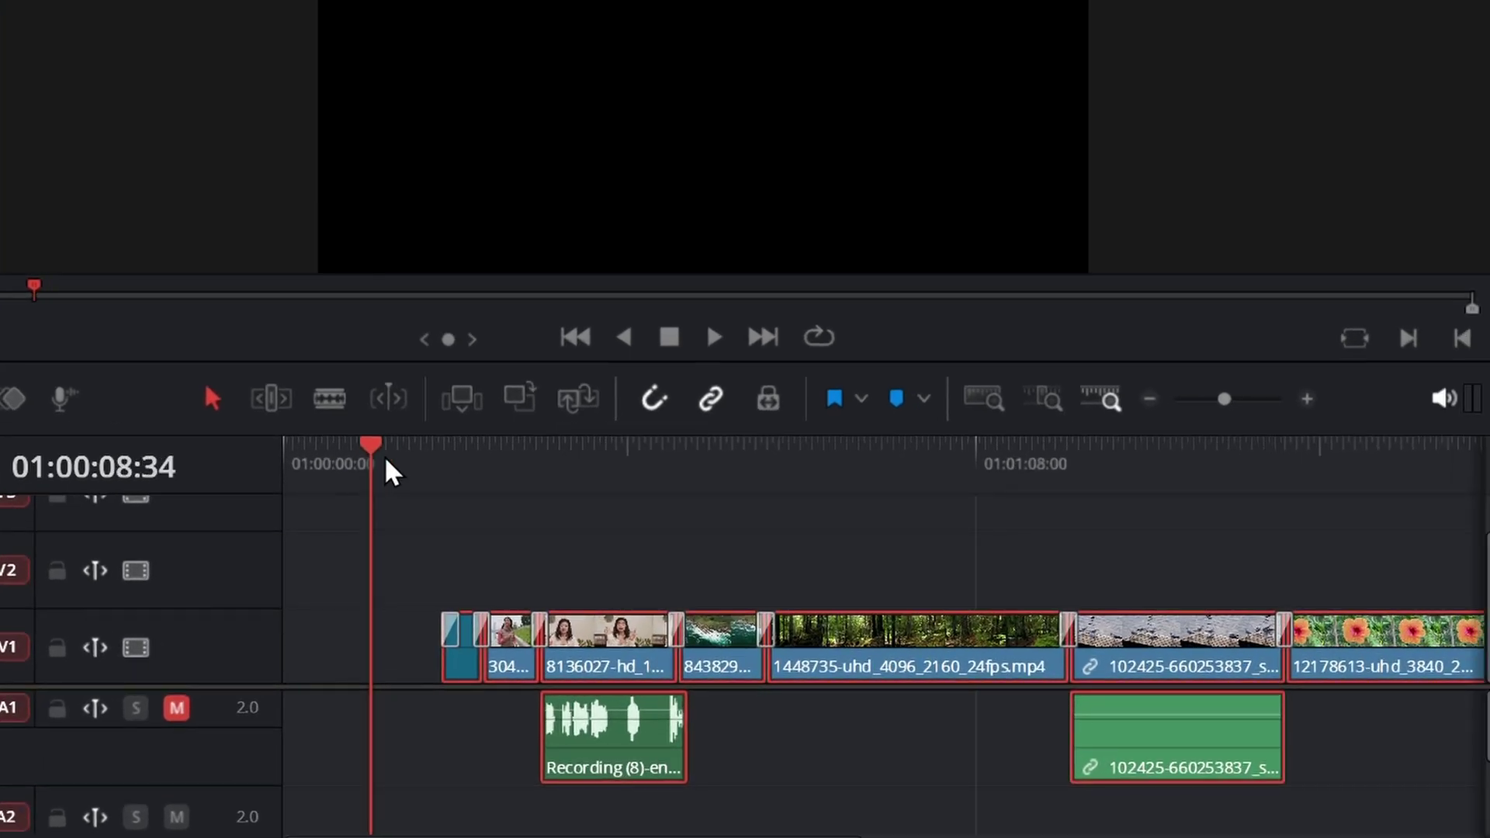
drag(804, 527, 803, 625)
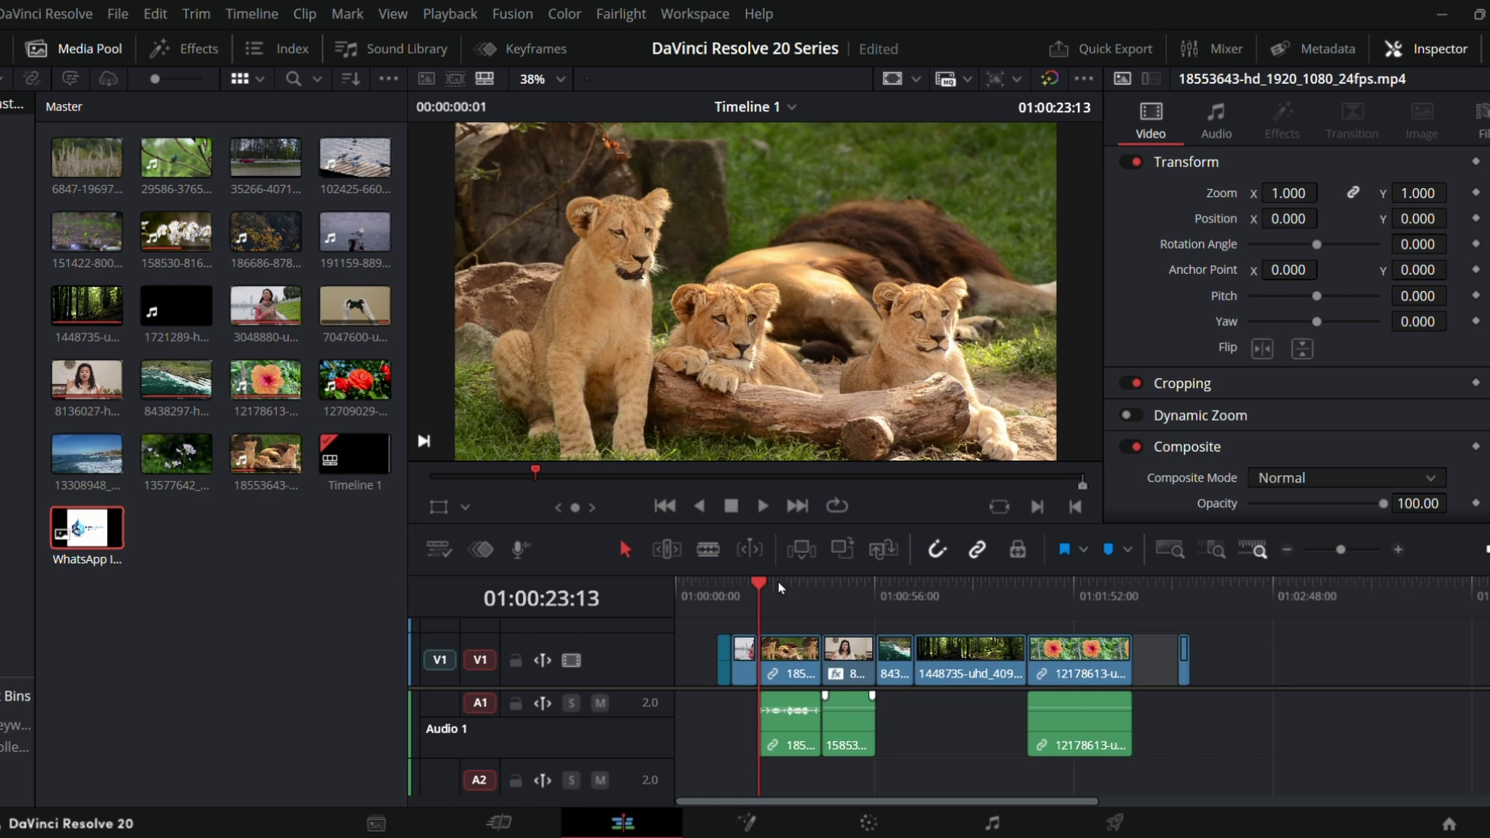
scroll(1235, 731, left, 5)
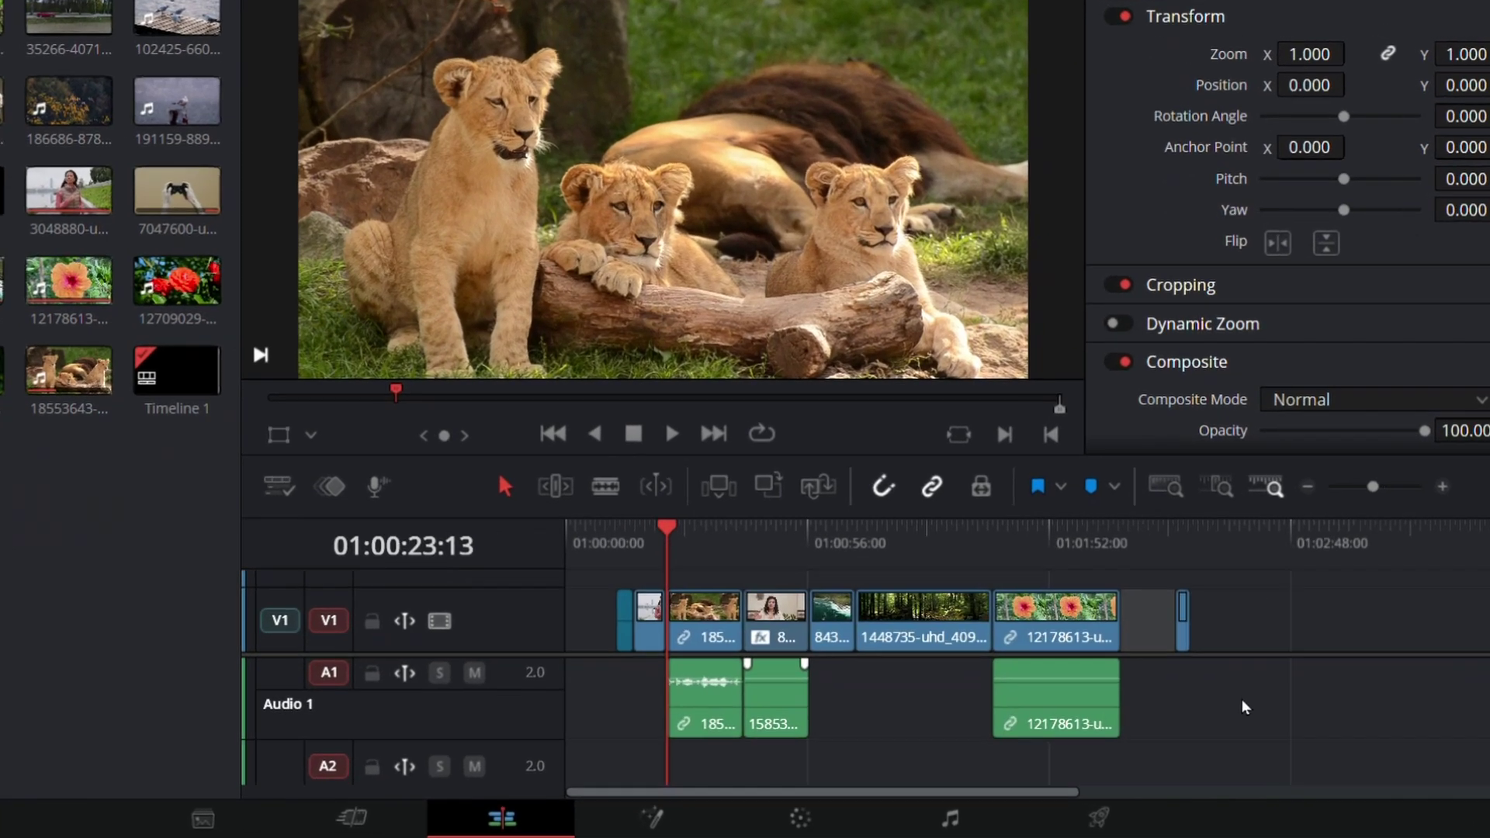
scroll(1235, 732, right, 5)
scroll(1235, 731, left, 5)
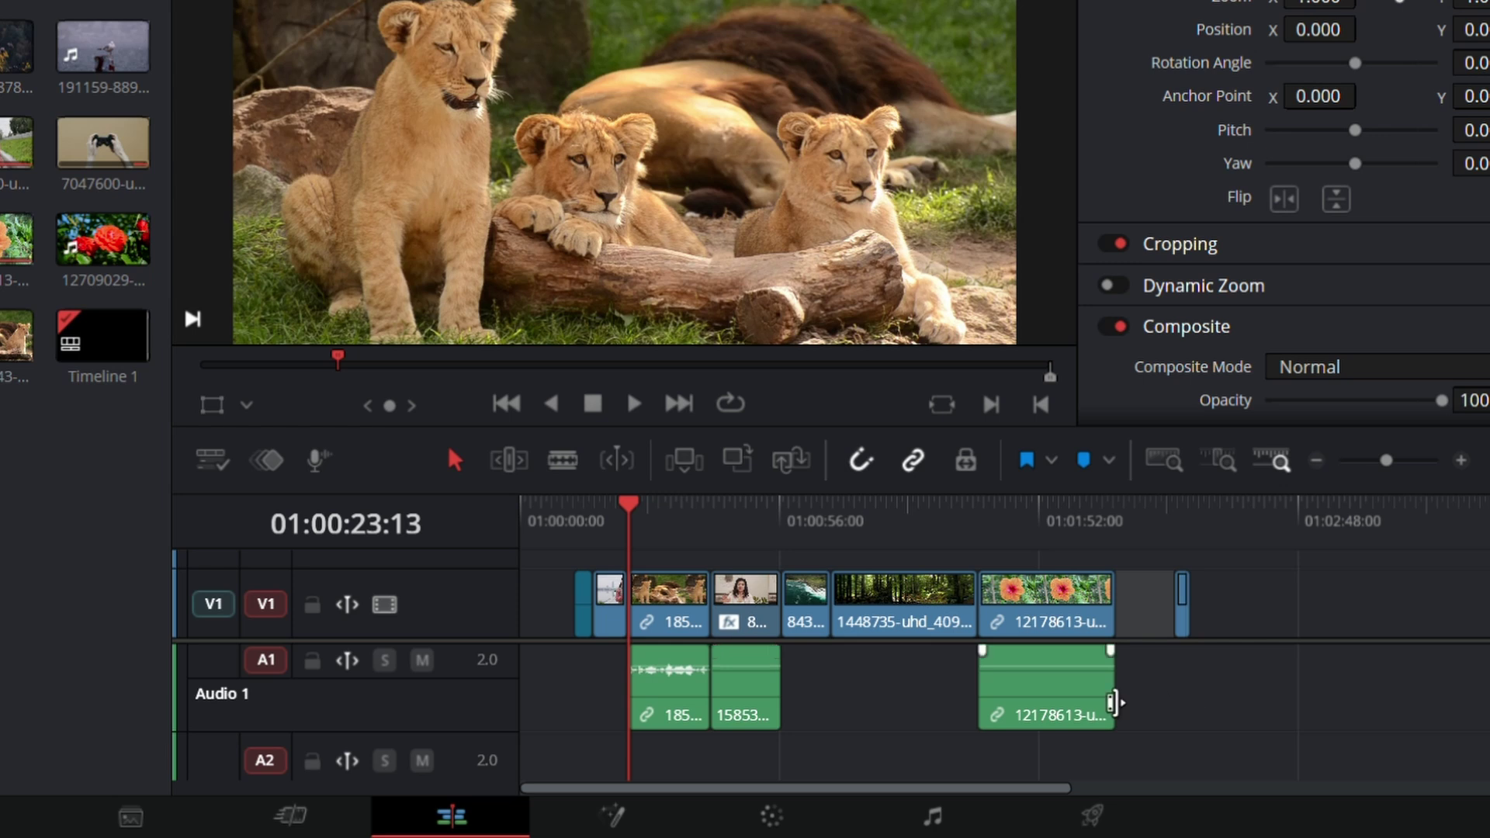
scroll(900, 700, right, 5)
scroll(900, 700, left, 5)
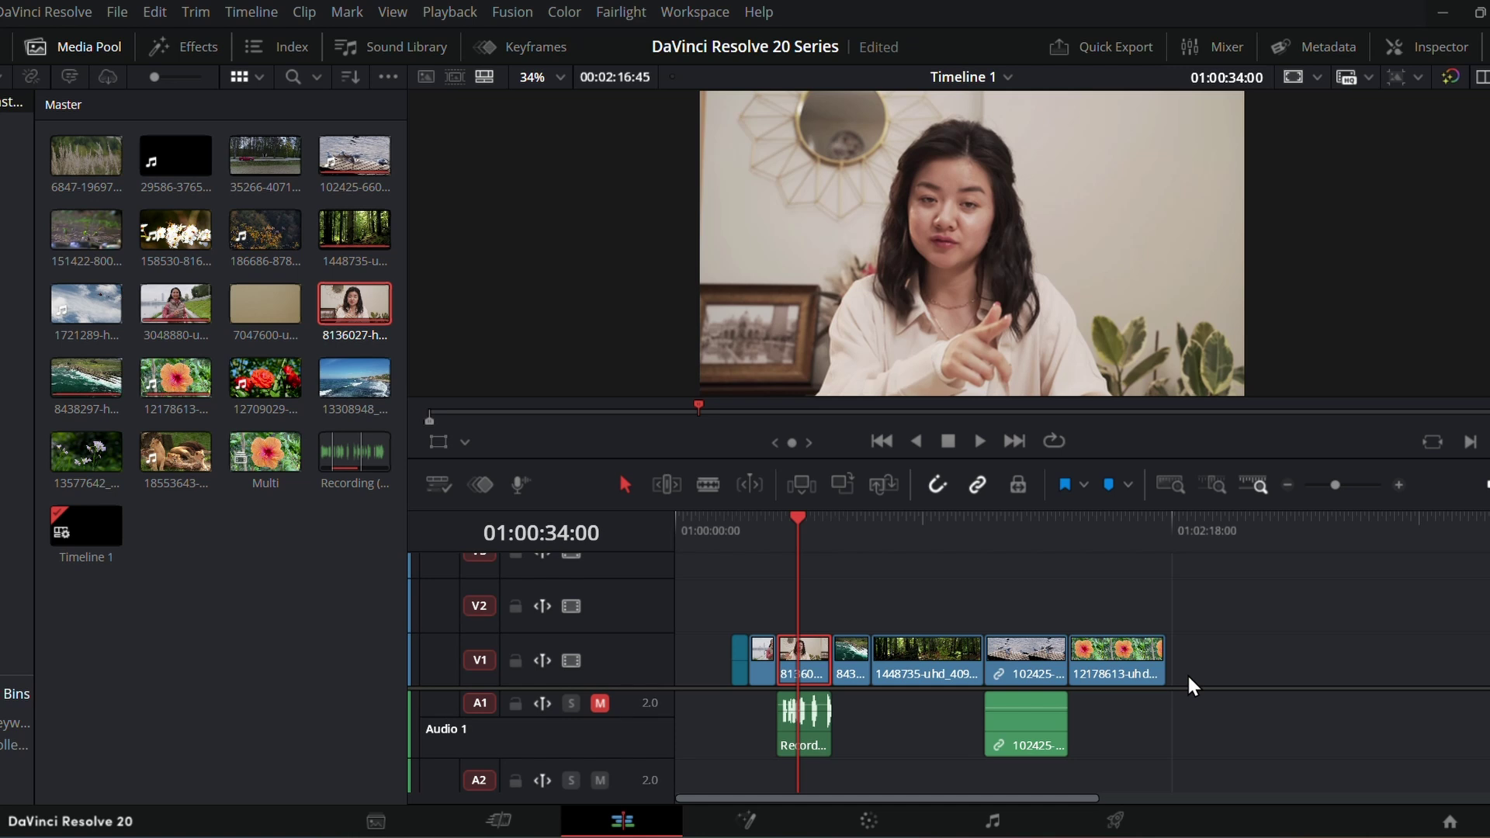
Step: Combine all the timeline clips on V1 and A1 into a new compound clip named Multi and play it
drag(1186, 673, 719, 755)
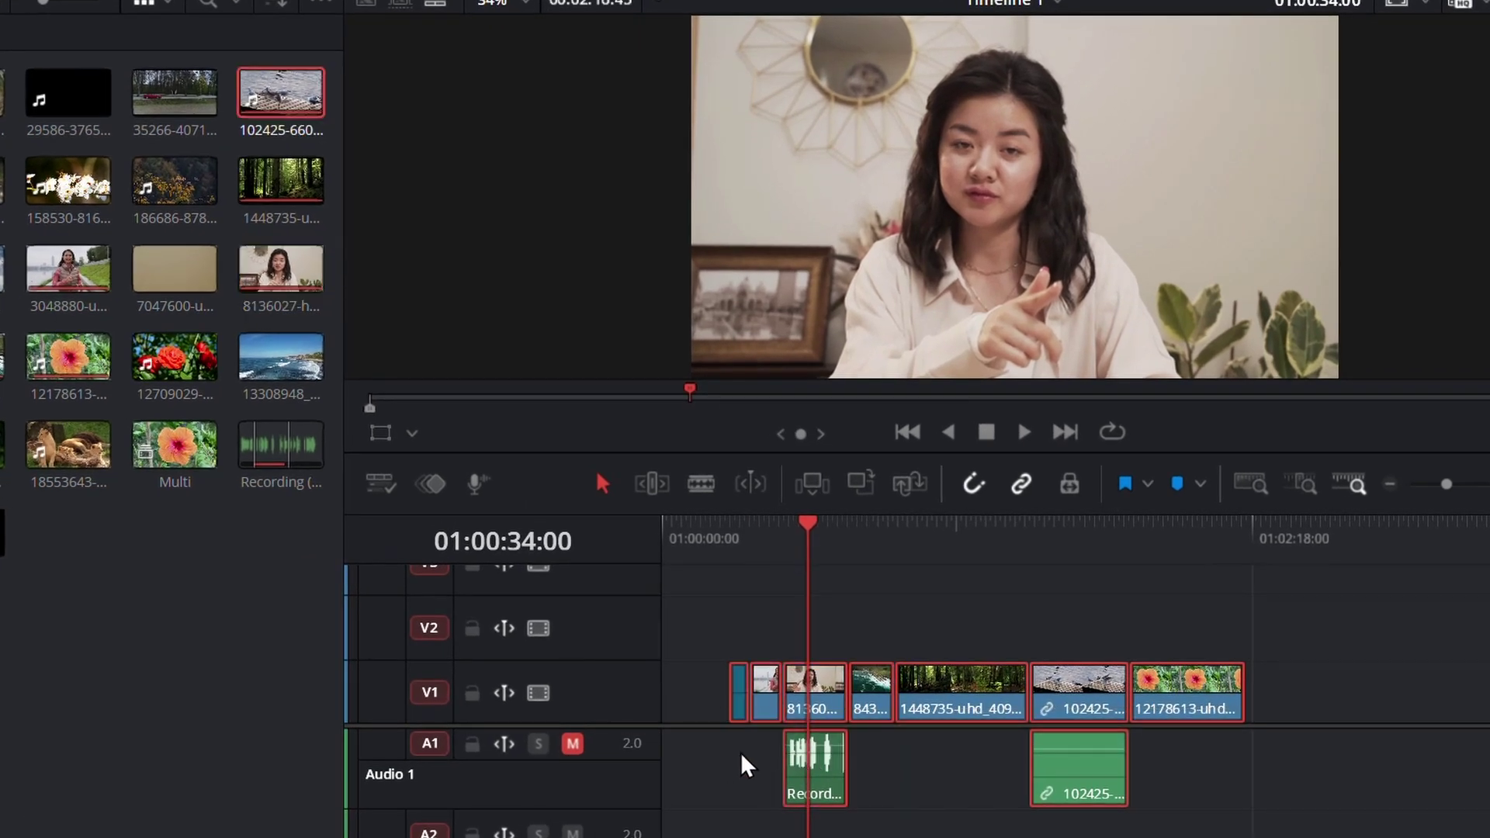
right_click(957, 698)
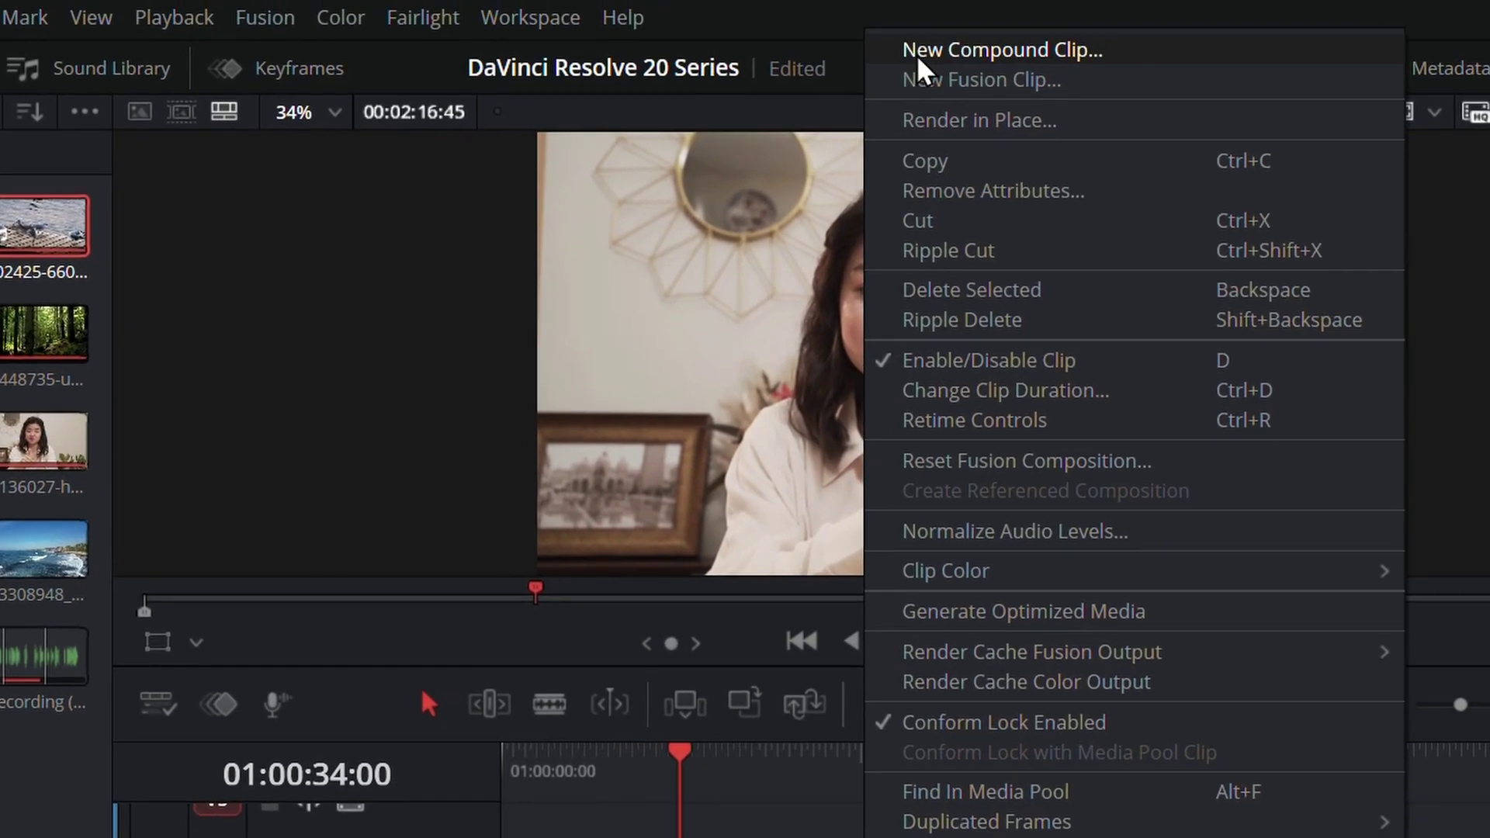
click(944, 52)
text(Multi)
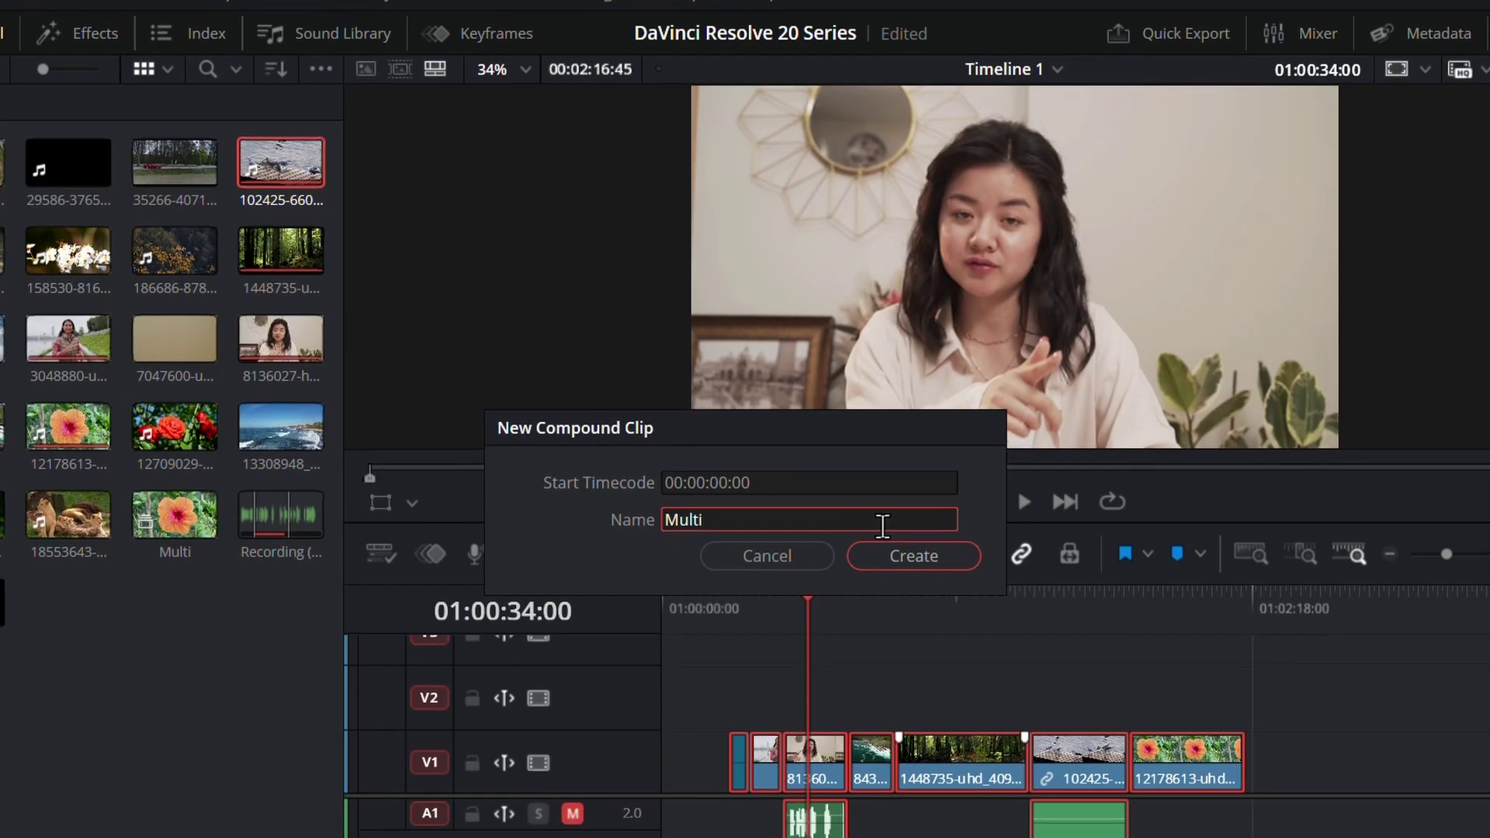
click(935, 536)
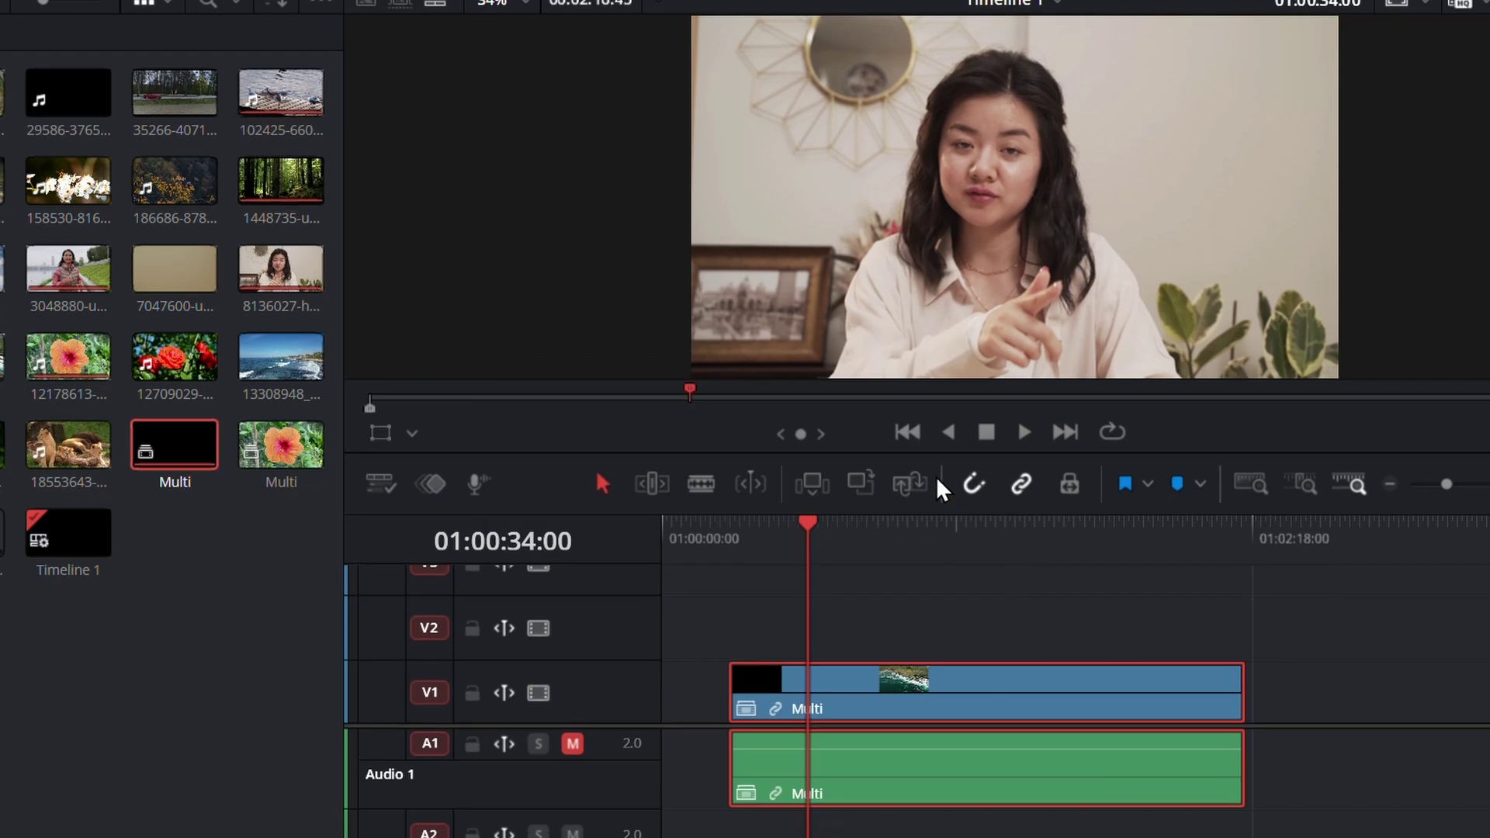
key(space)
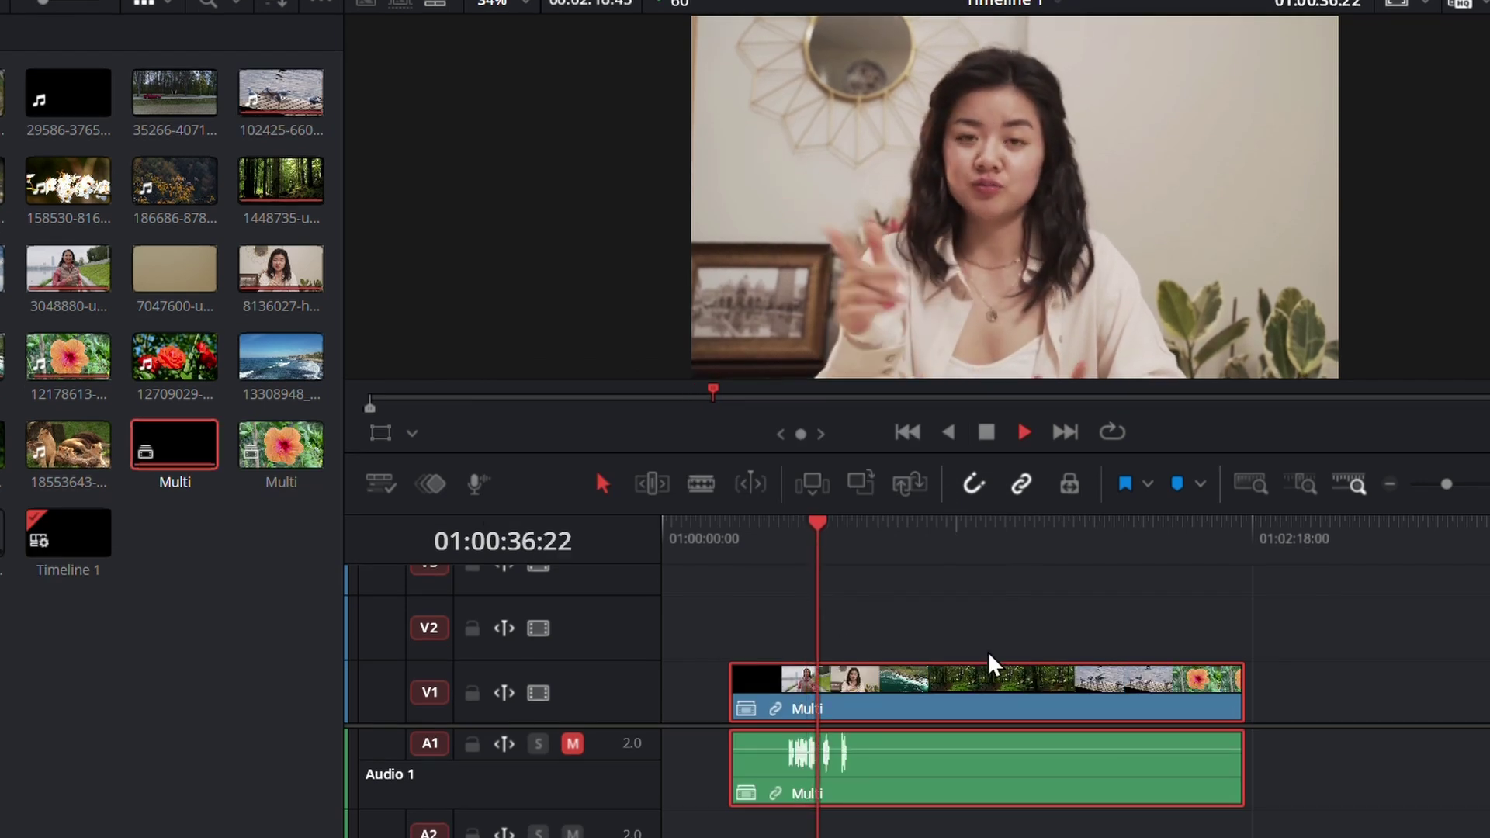
Step: Stop playback and undo the creation of the Multi compound clip on the timeline
key(space)
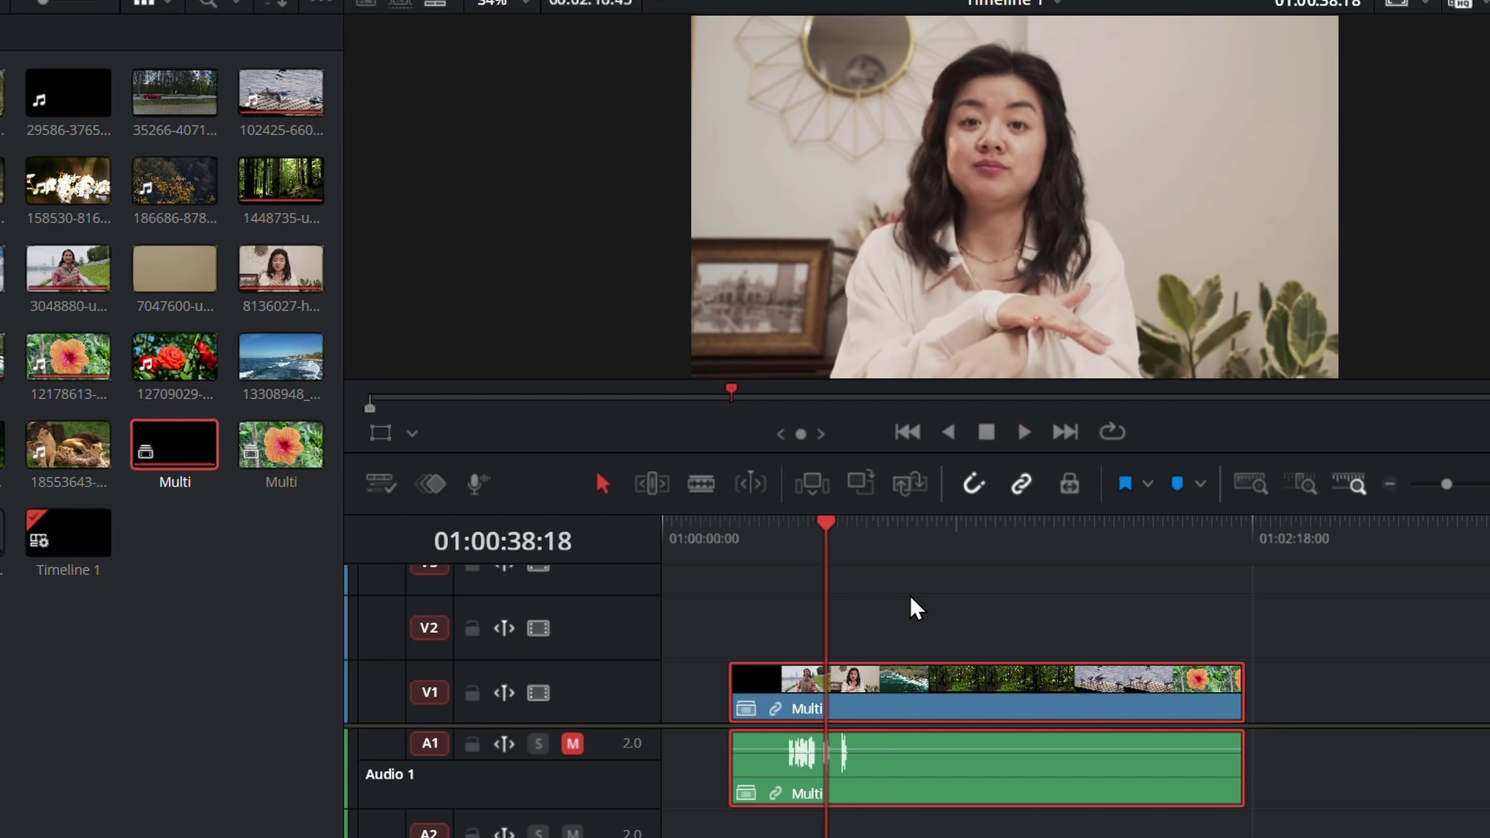
key(ctrl+z)
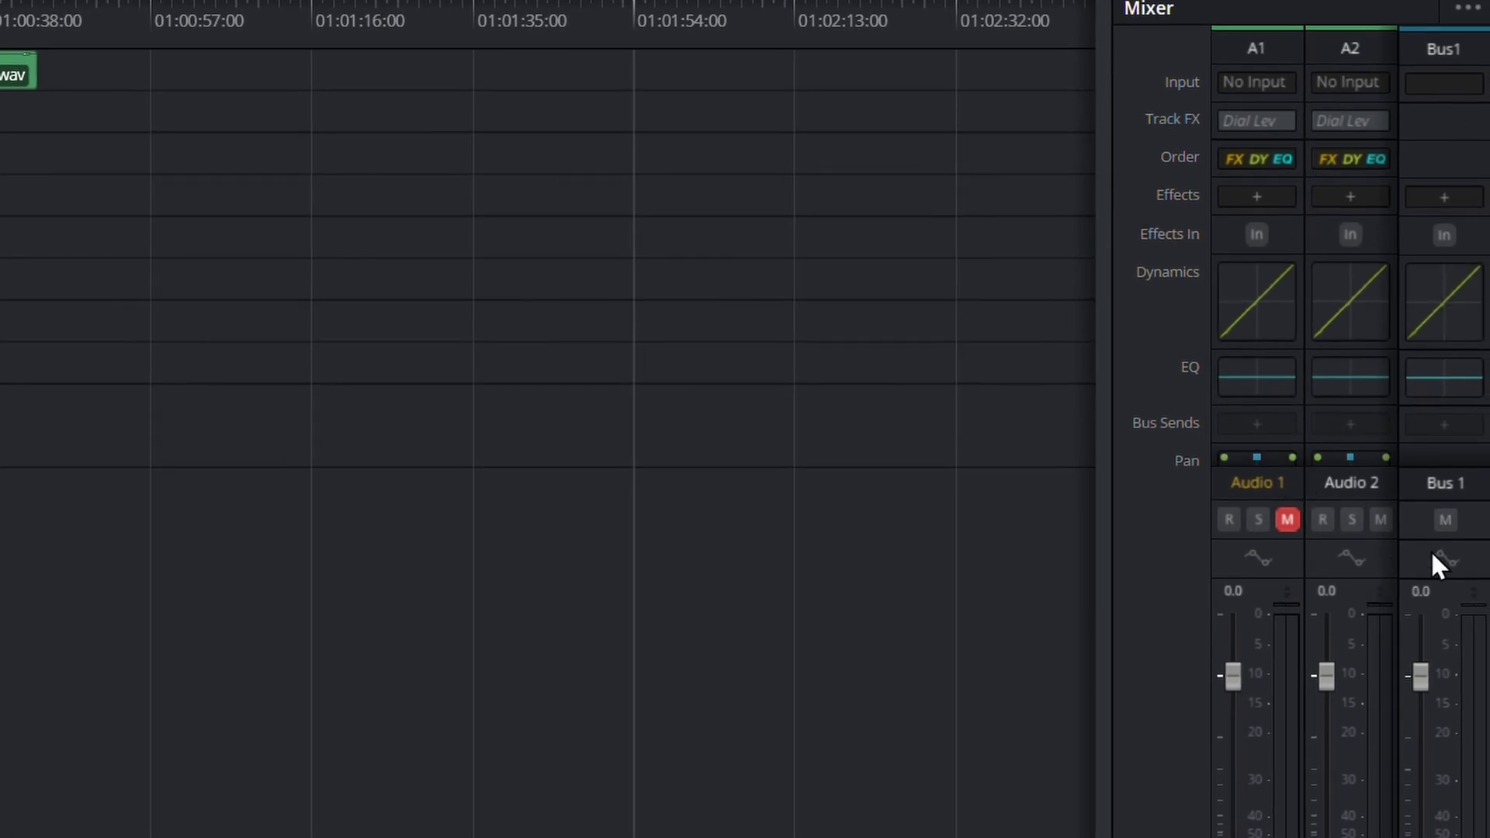
Step: Open the Fairlight Presets Library and filter it to Global Track Presets
click(500, 10)
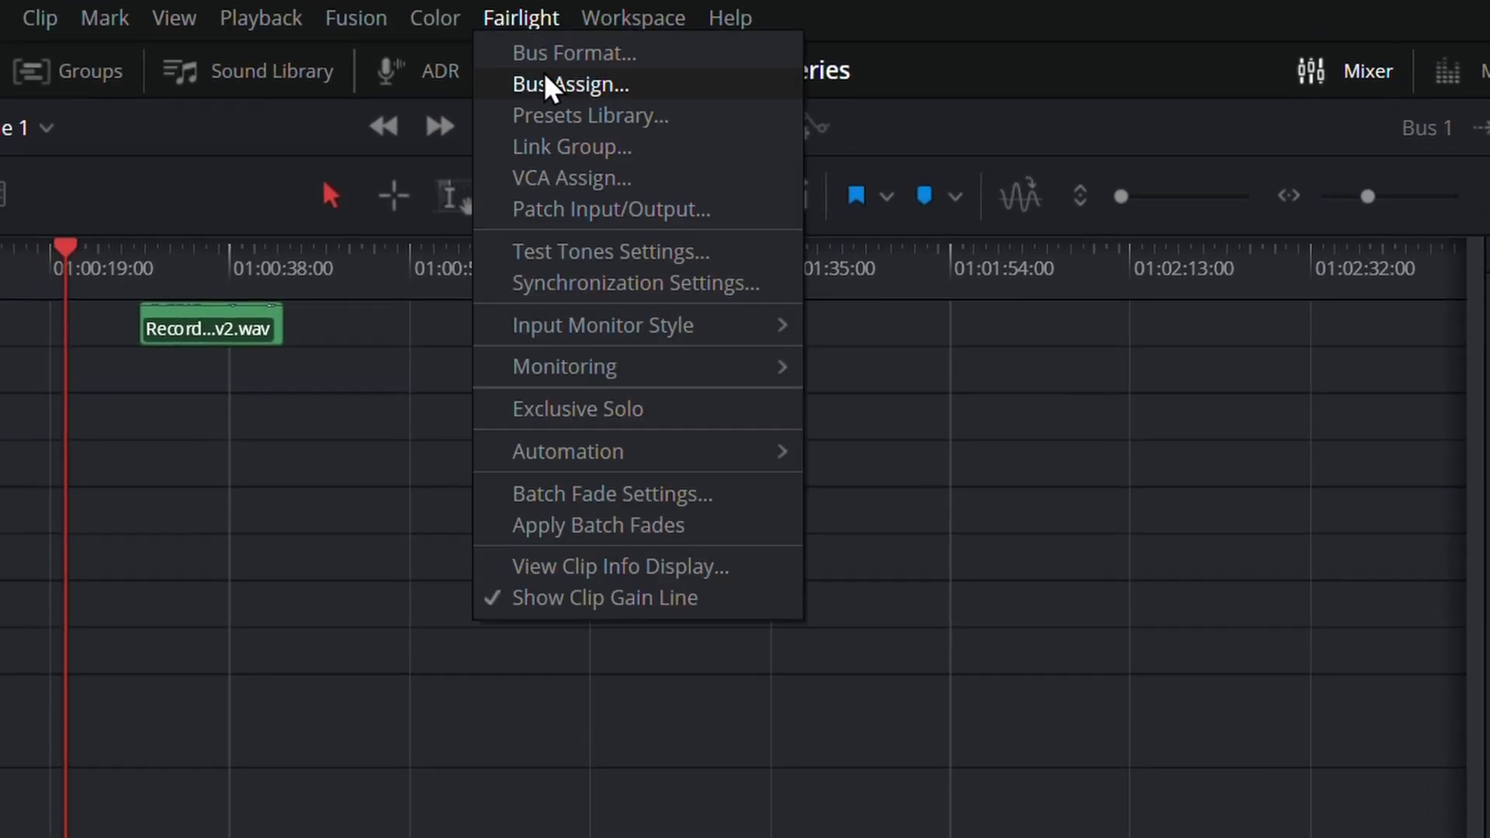
click(515, 116)
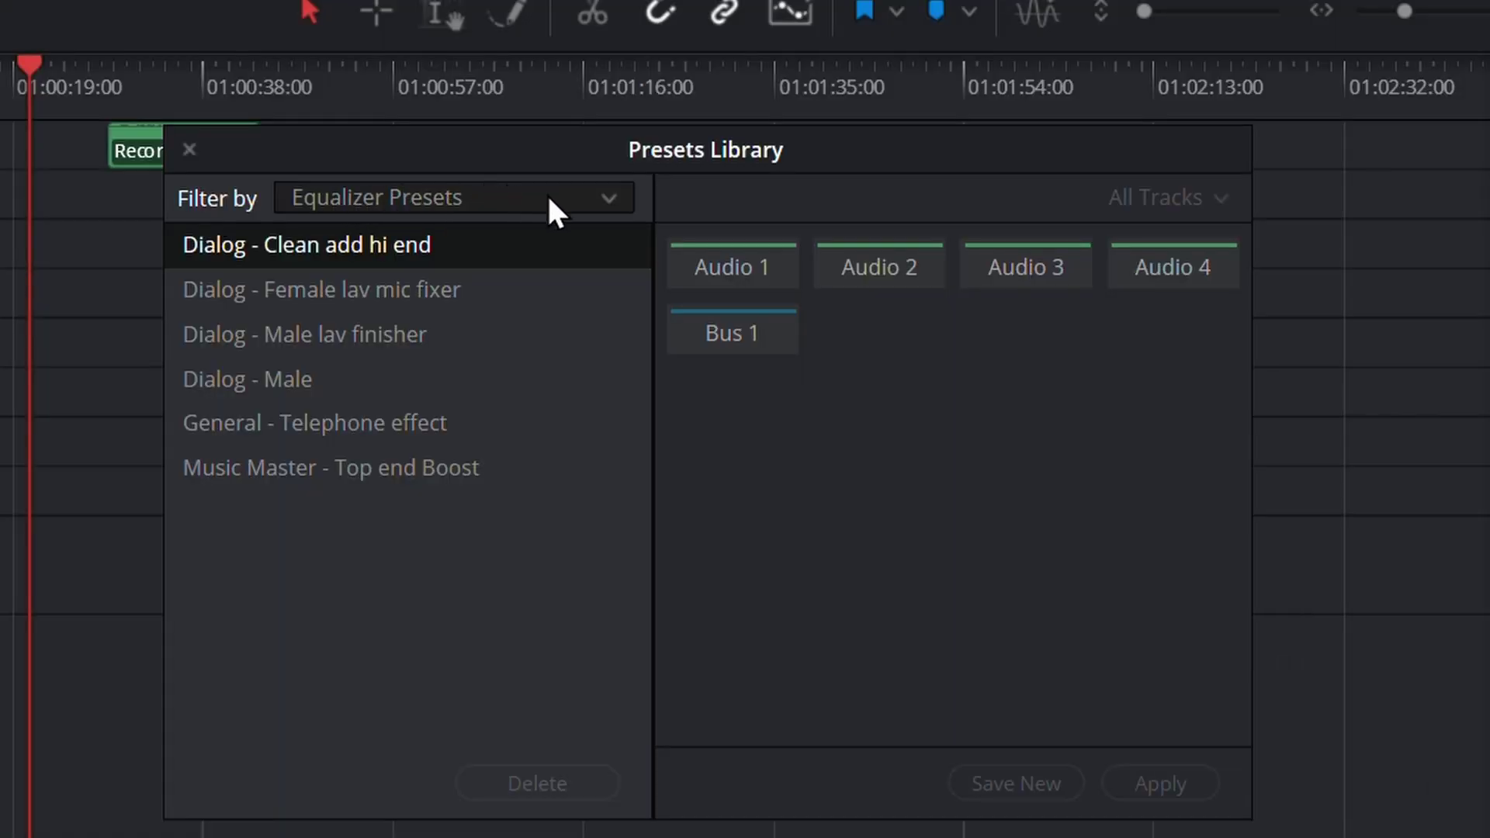
click(611, 203)
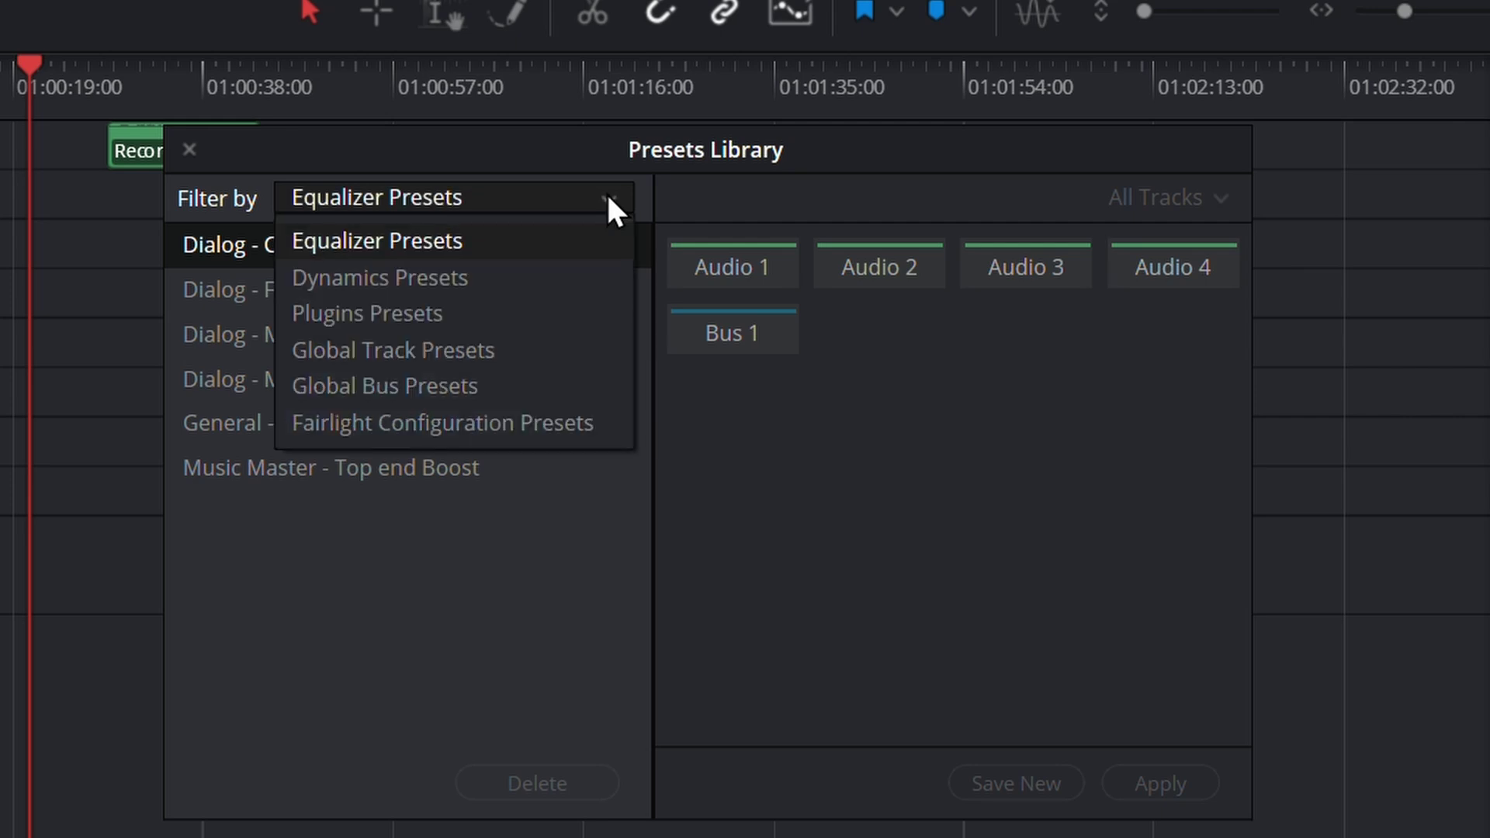
click(587, 347)
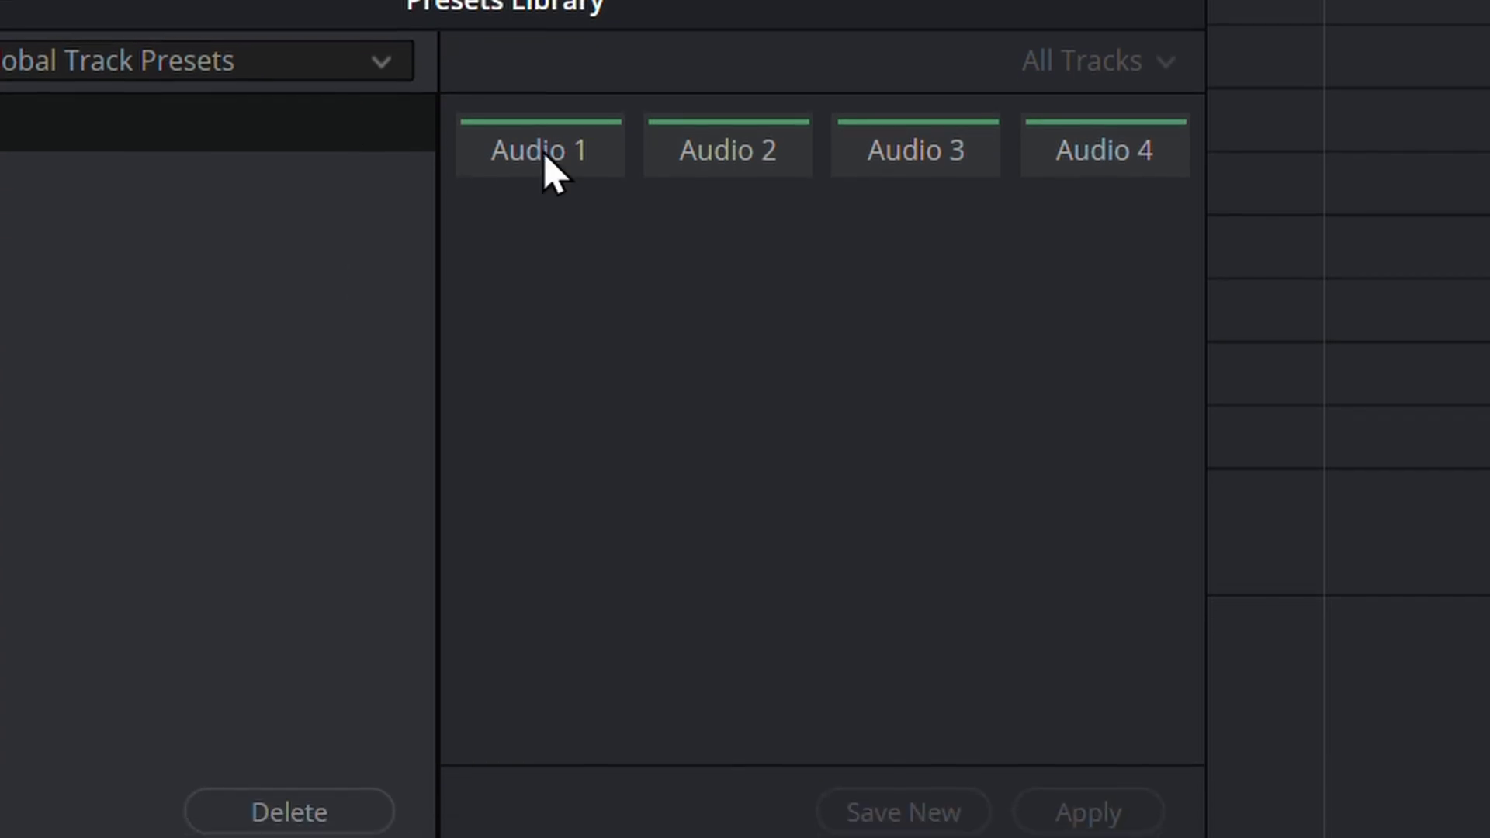
Step: Try to save the Audio 1 track settings as a new global track preset under the creator's name plus "audio", and select Audio 1 again
click(546, 116)
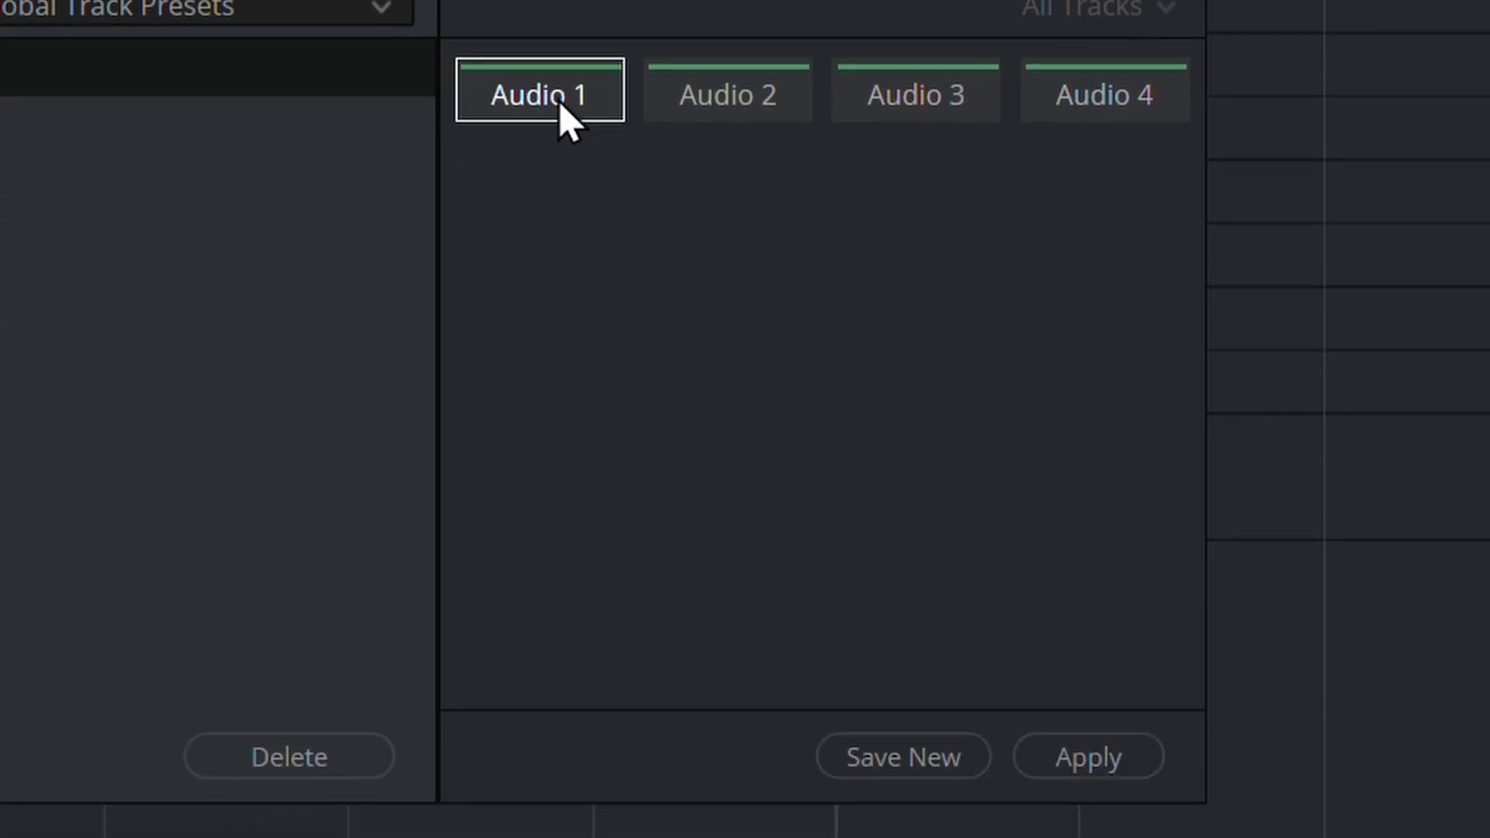
click(904, 722)
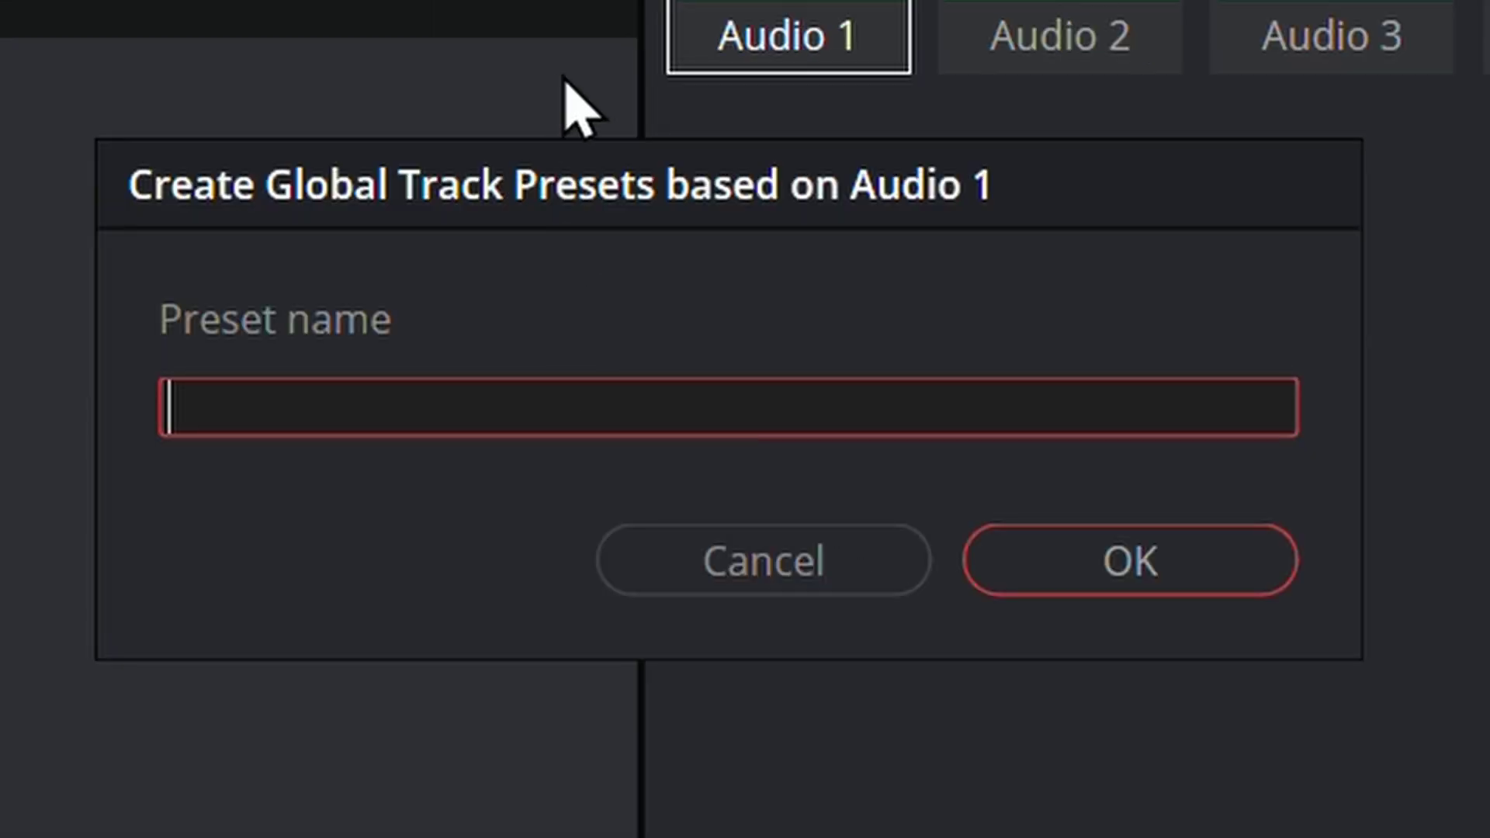
text(bhavi audio)
click(1110, 582)
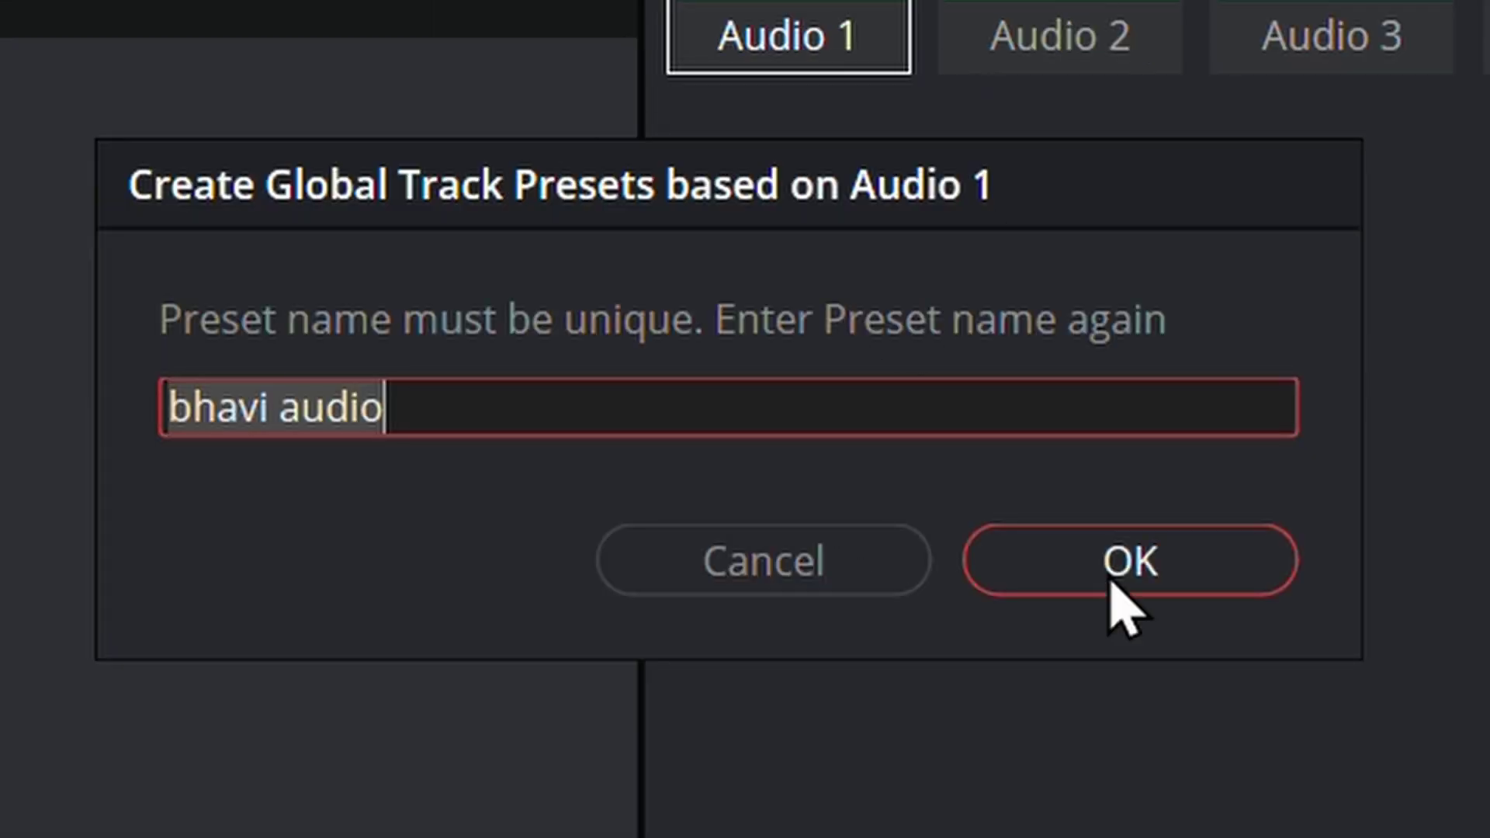
click(1110, 583)
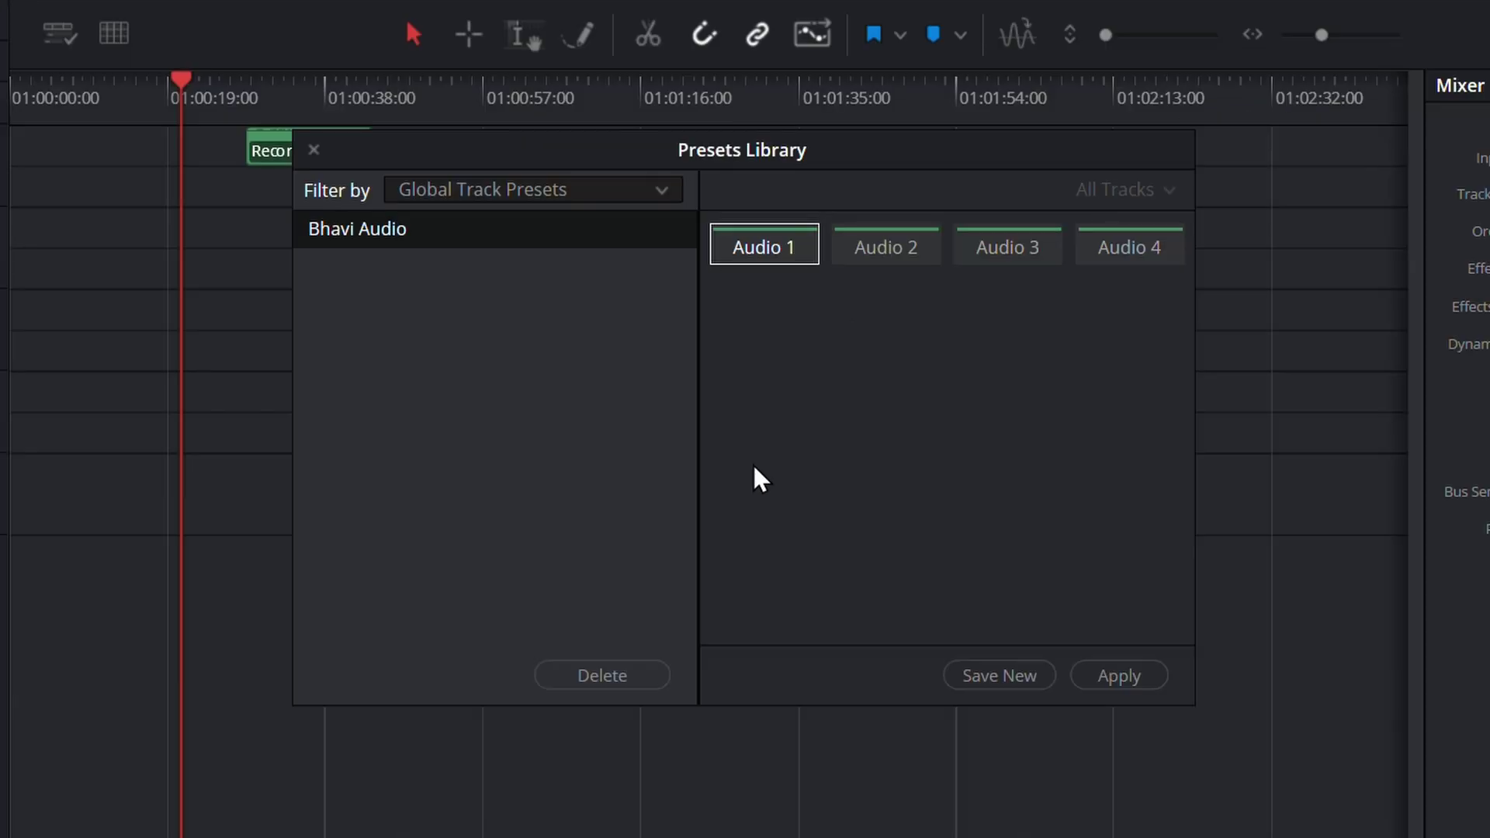
click(752, 247)
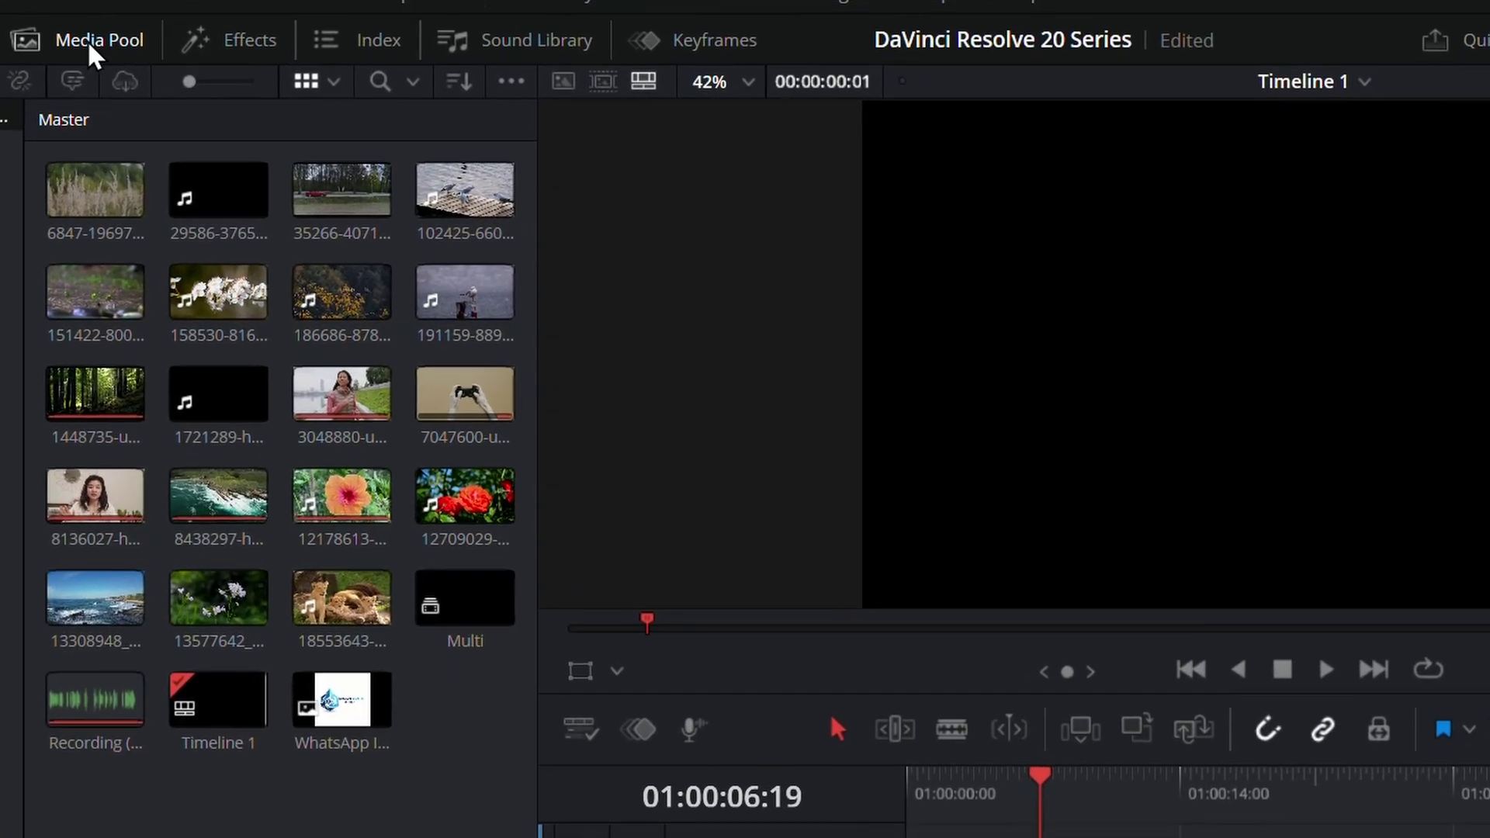
Step: Show Power Bins in the media pool and add a media folder from Pictures to the Master power bin
click(513, 84)
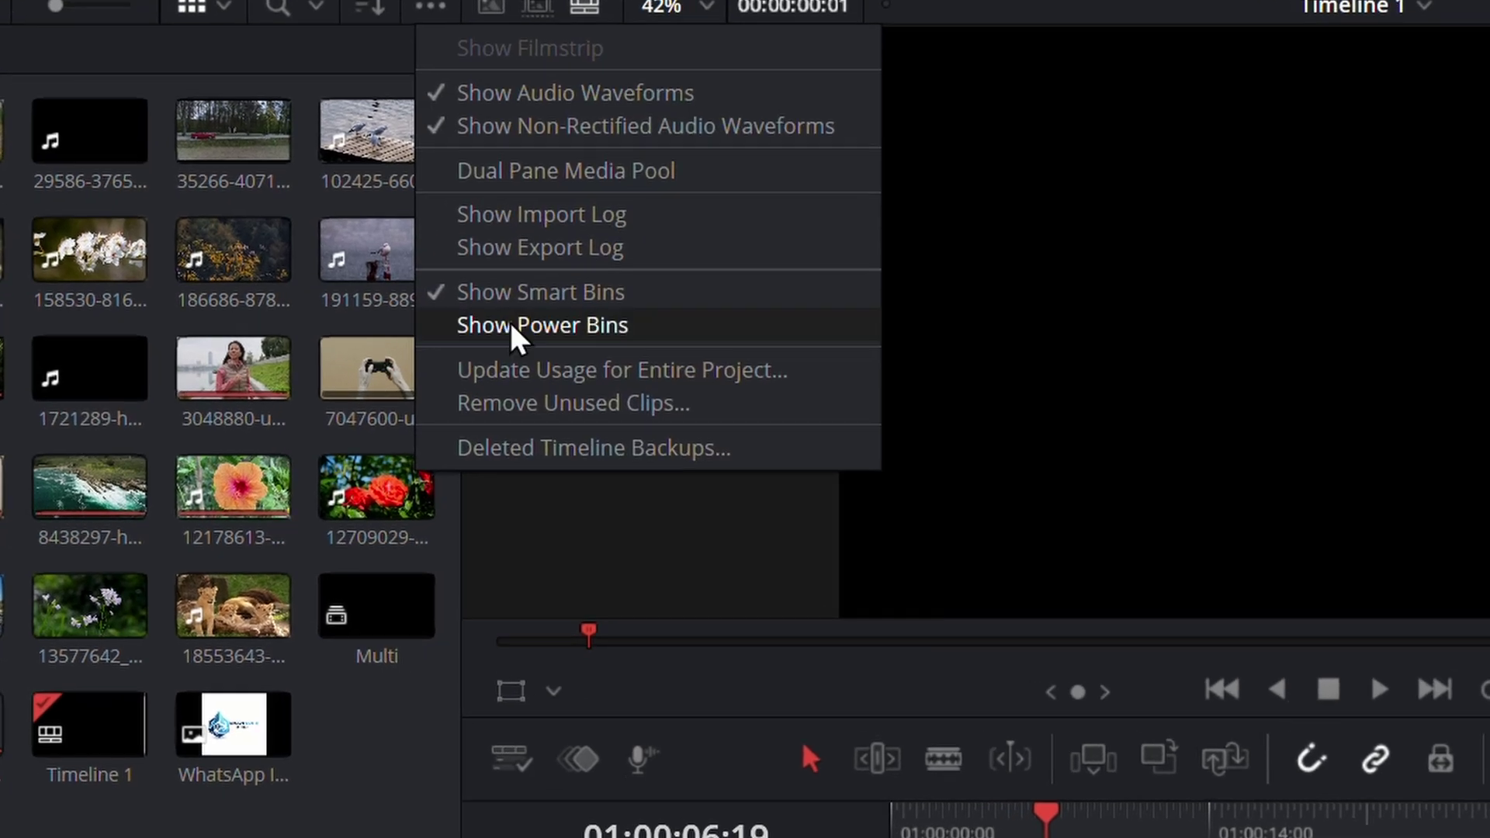
click(514, 330)
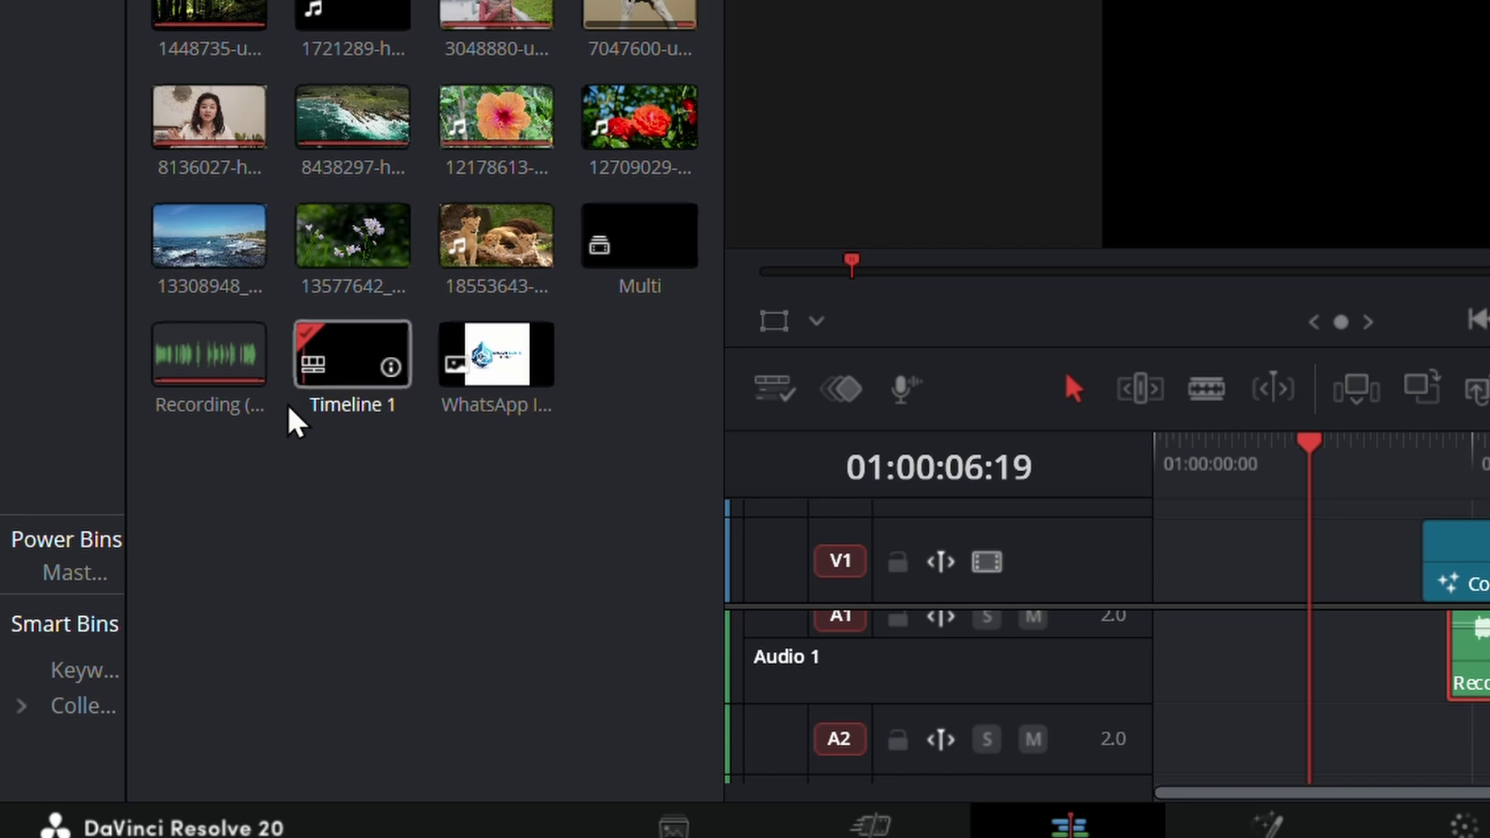
click(70, 574)
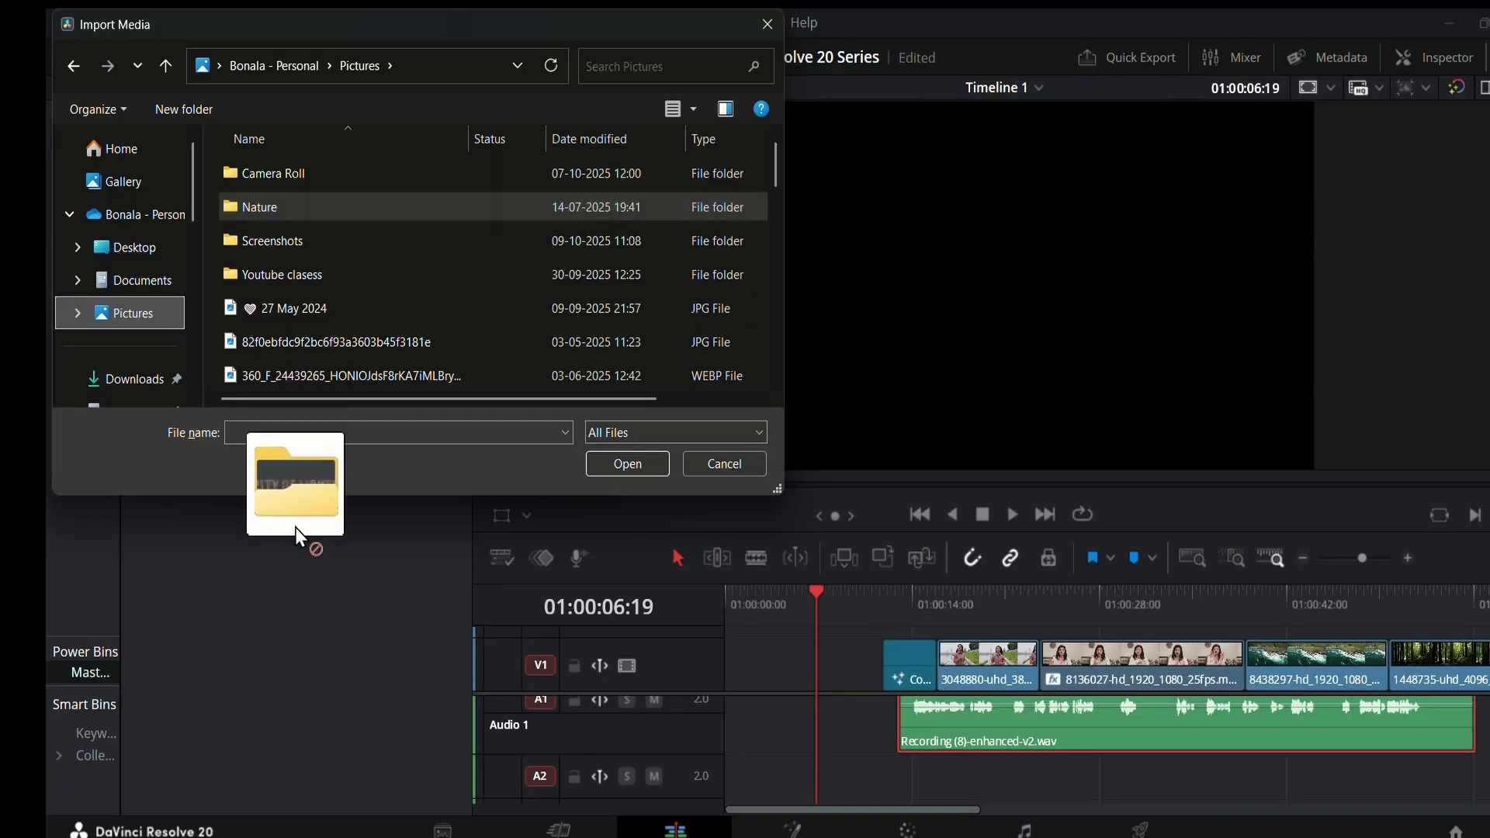
drag(299, 536, 264, 698)
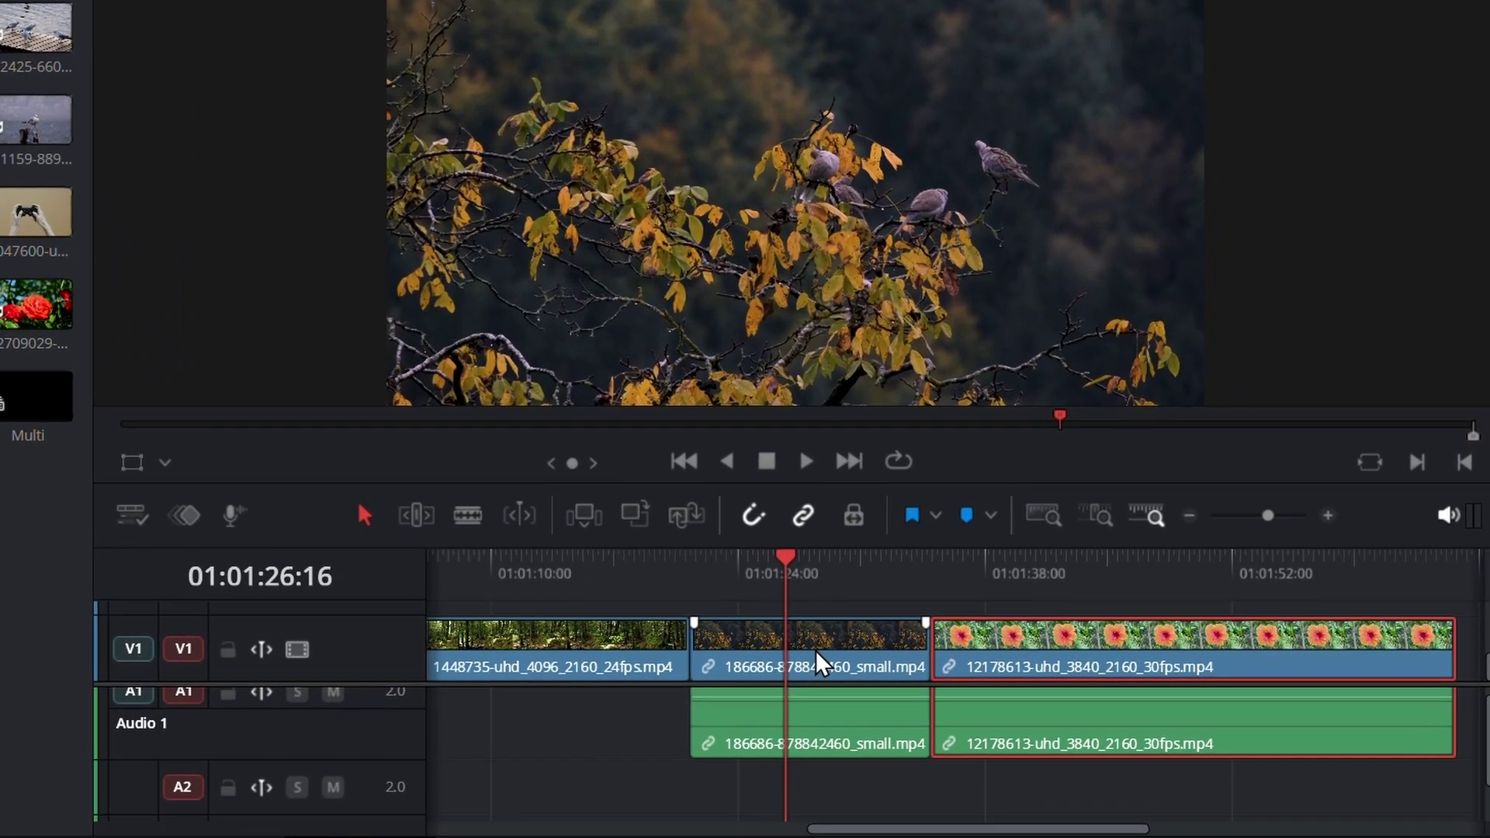
drag(908, 647, 904, 608)
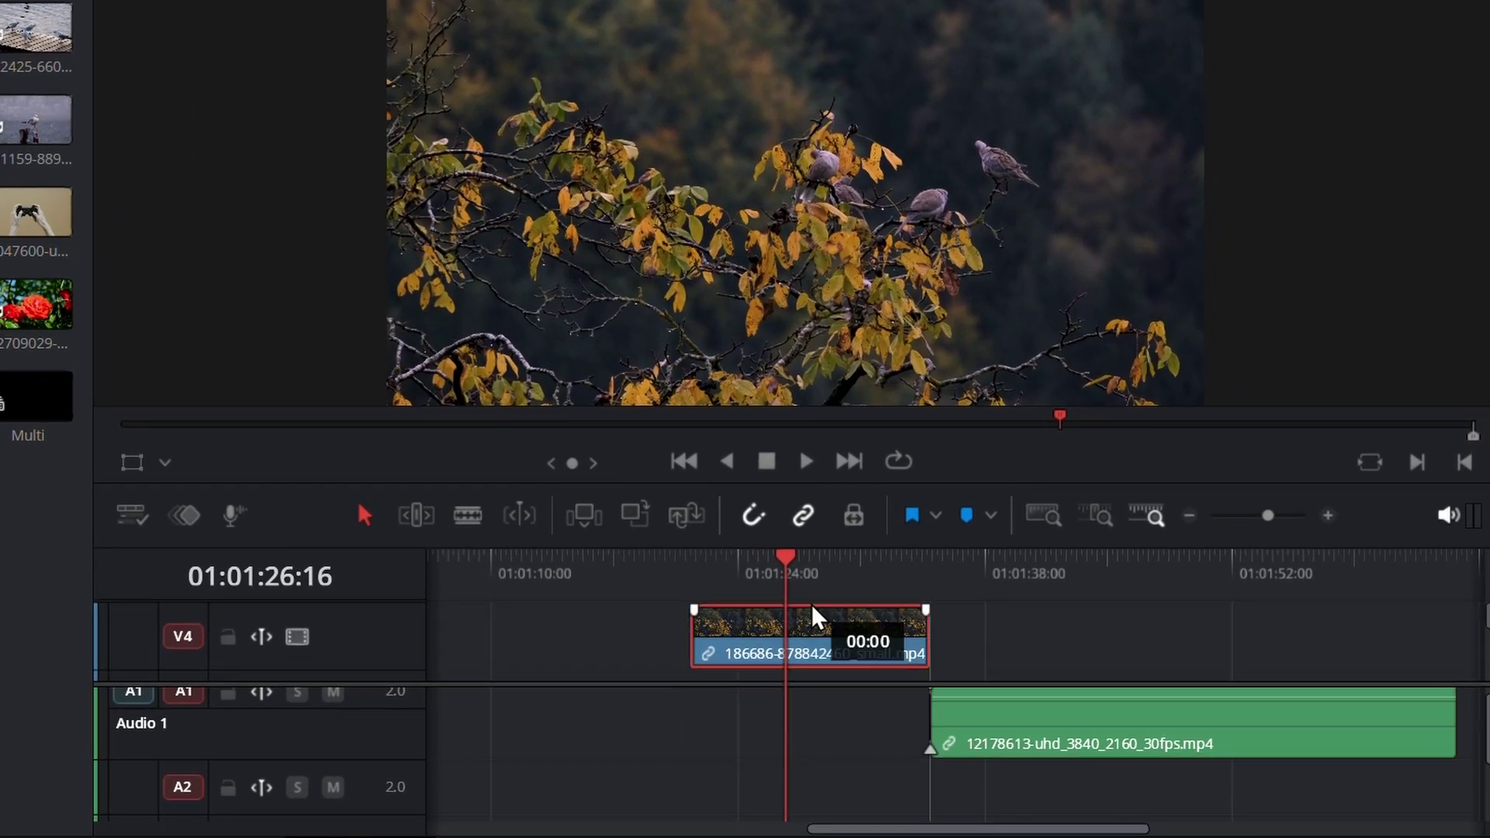
drag(811, 603, 814, 683)
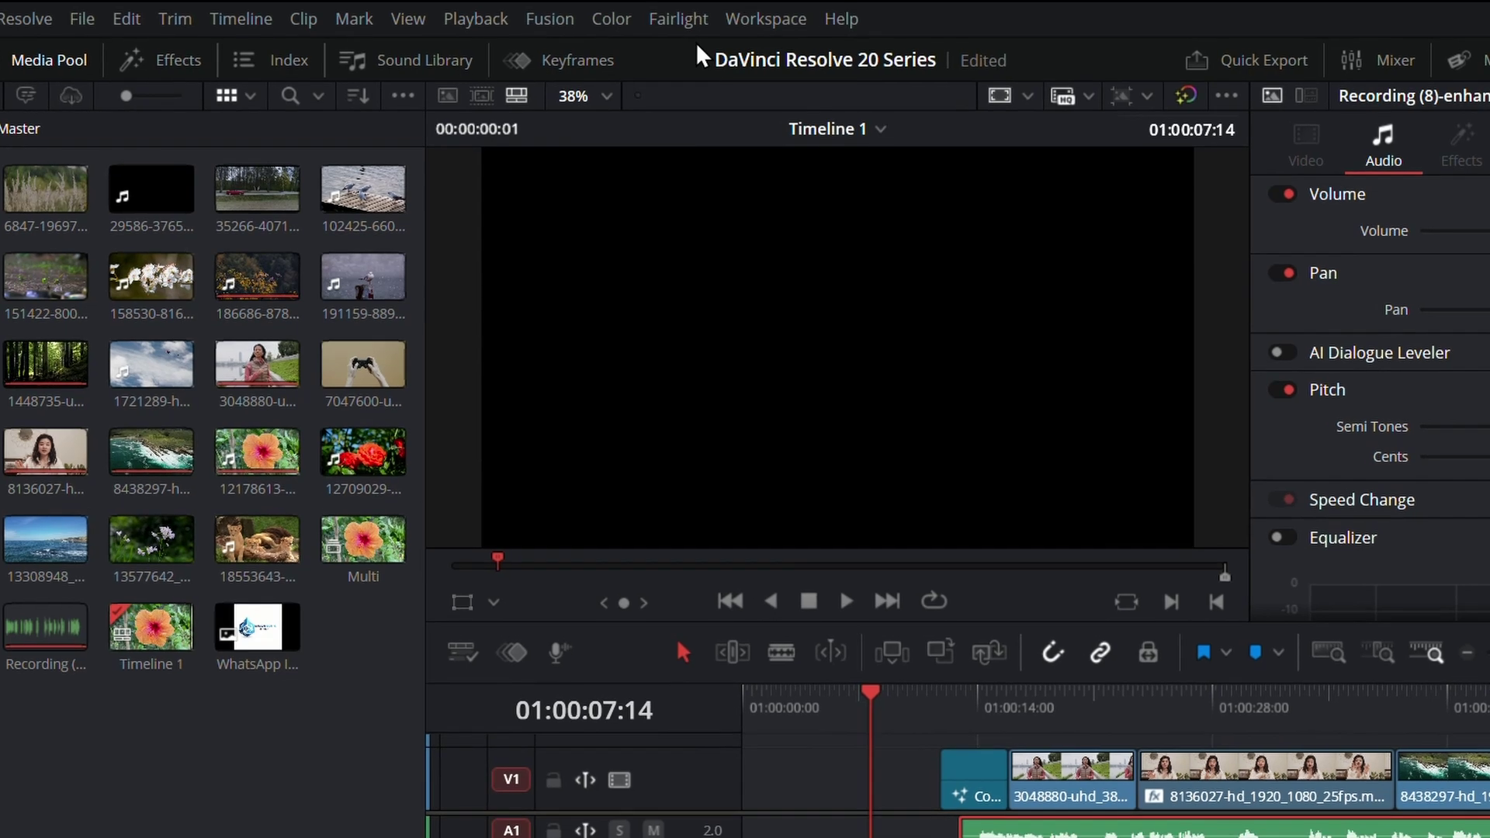
Step: Export the current timeline frame as a JPEG still named galary in the Downloads folder
click(74, 22)
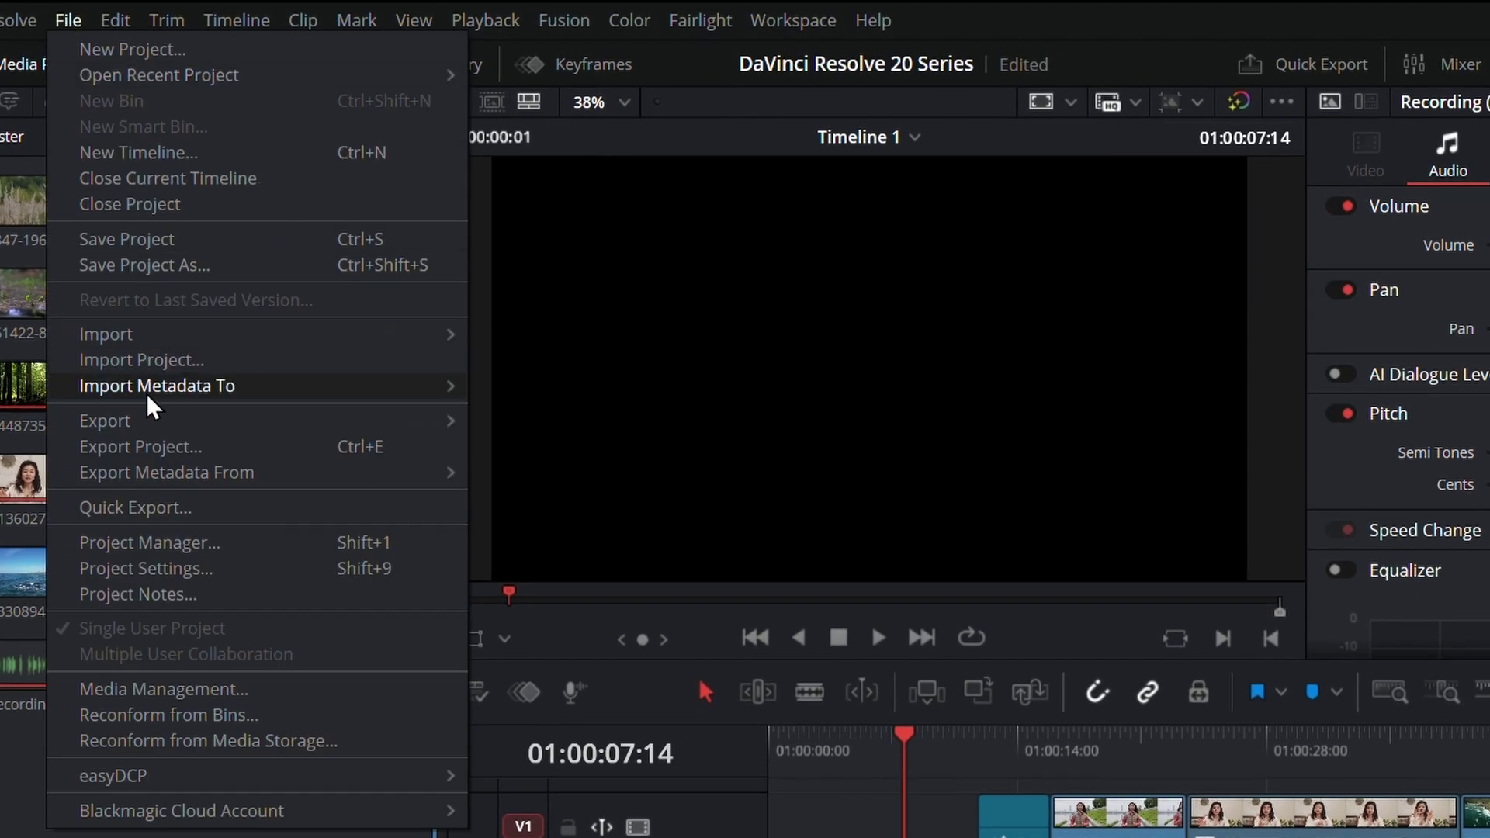
mouse_move(148, 420)
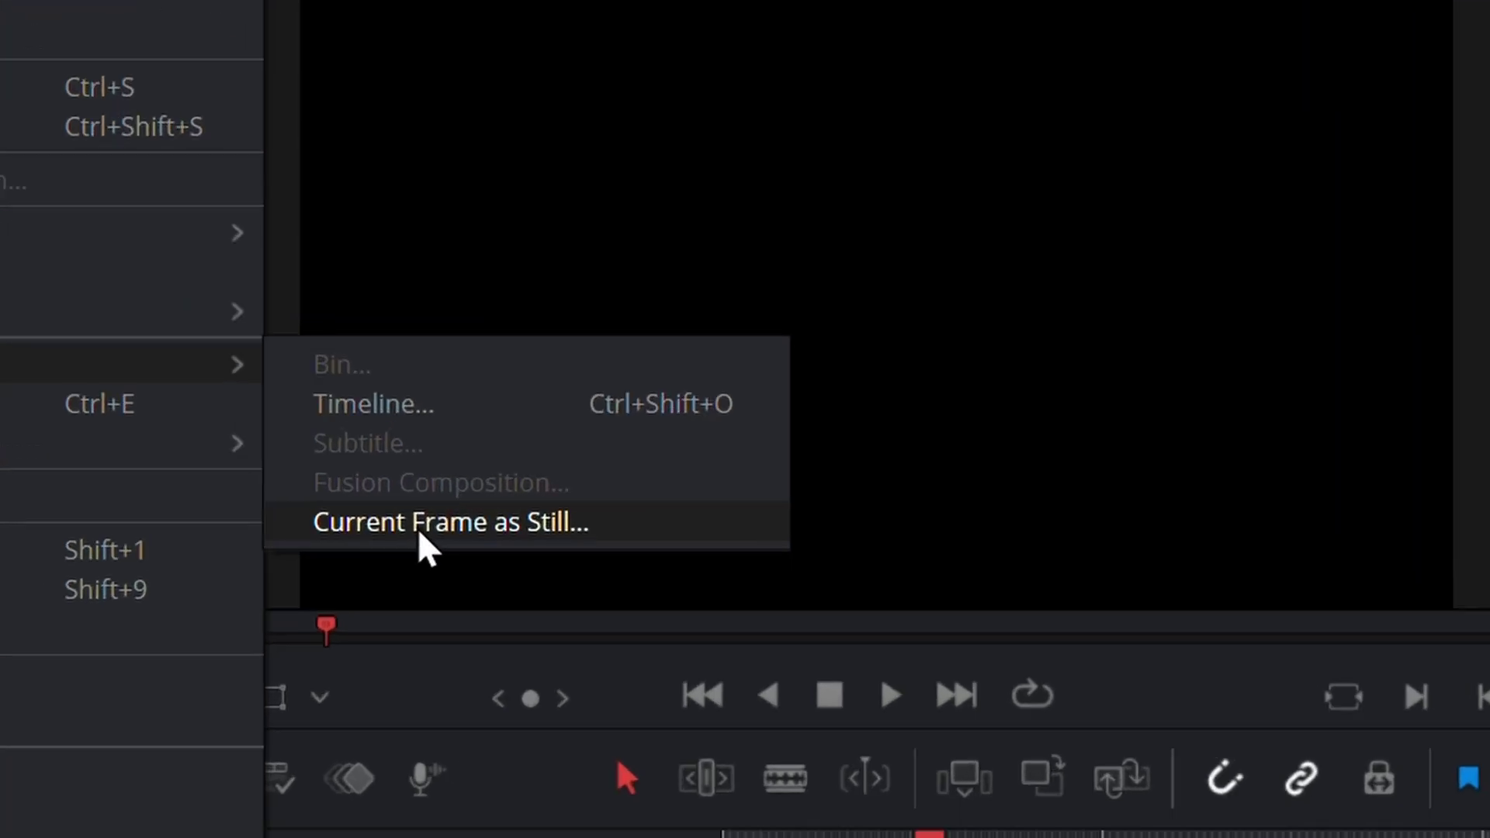
click(419, 534)
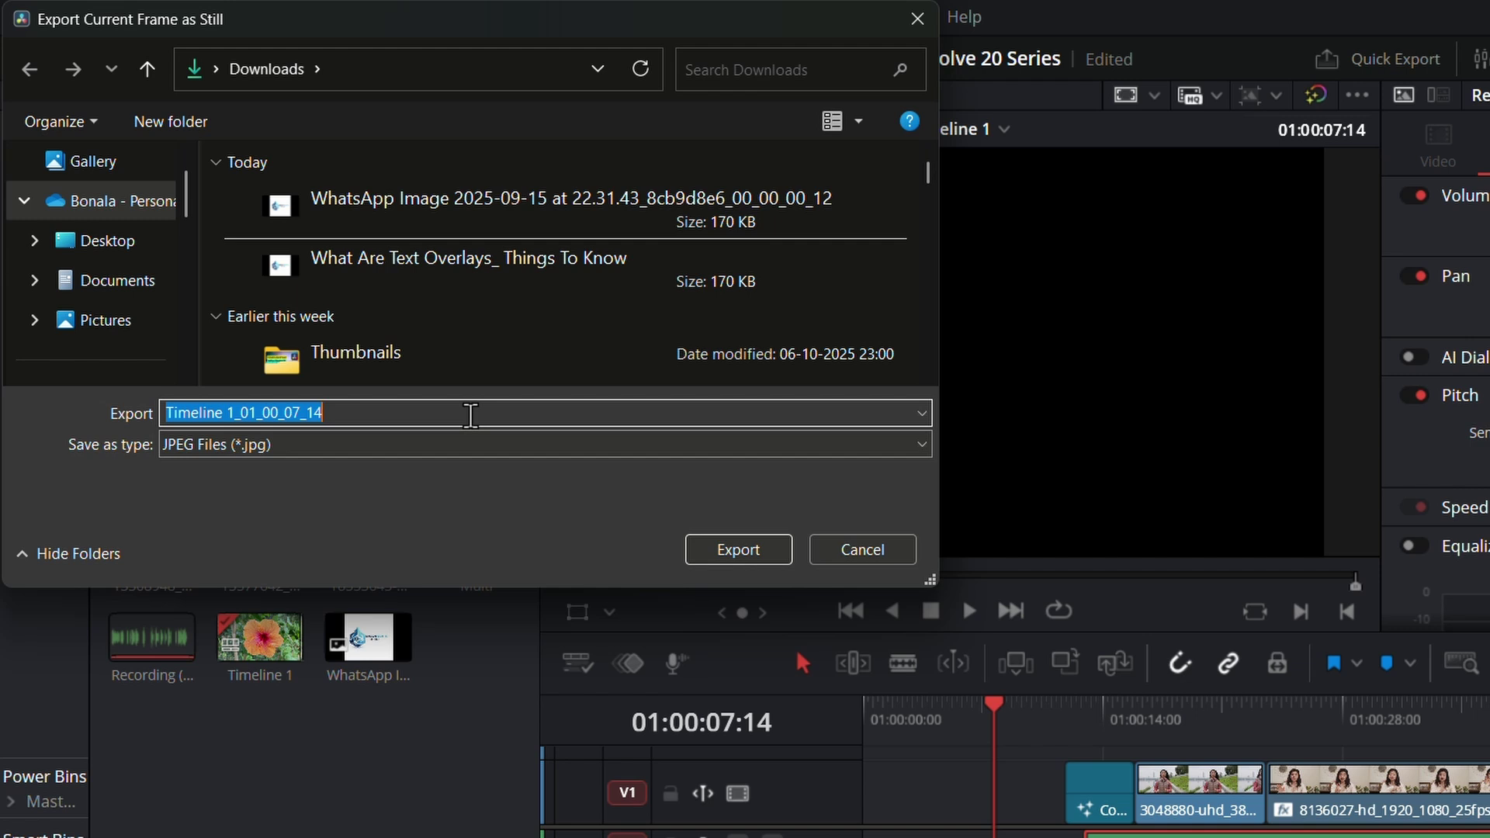
text(galary)
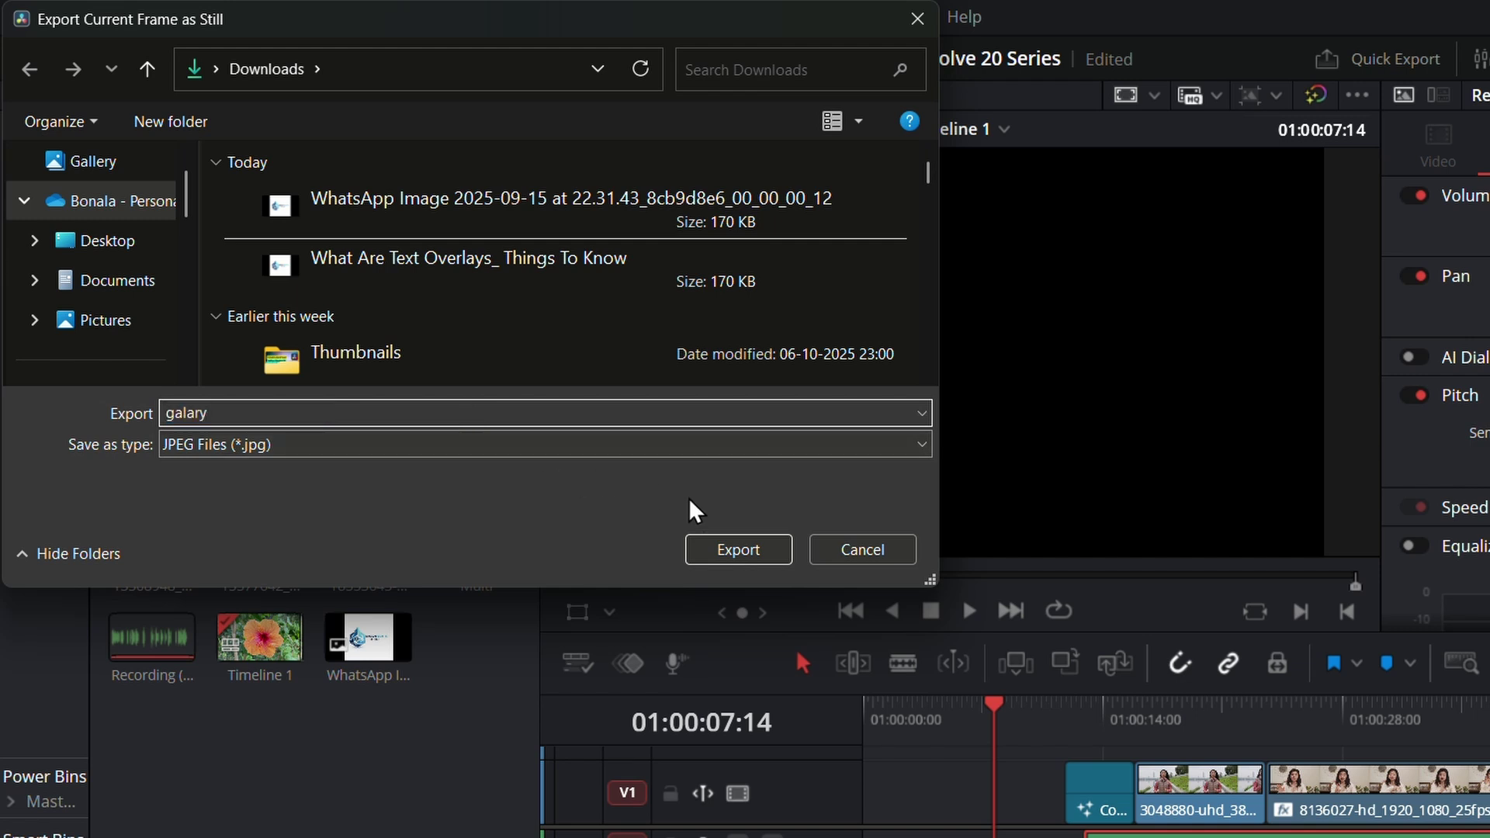
click(729, 552)
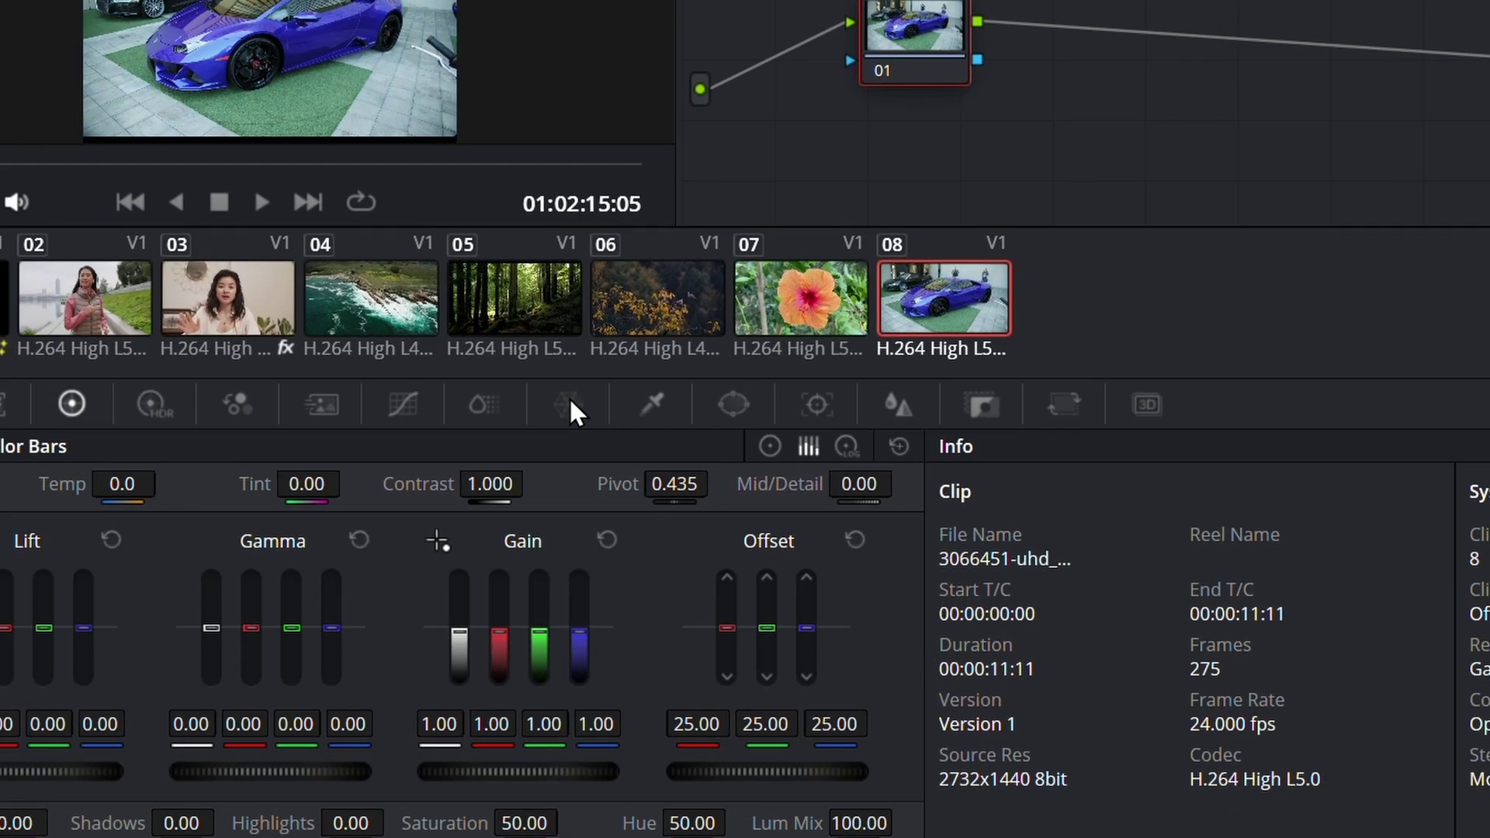
Step: Sample the purple car's paint with a Chroma Warp stroke in the Color Warper and shift its colour from blue towards red
click(458, 473)
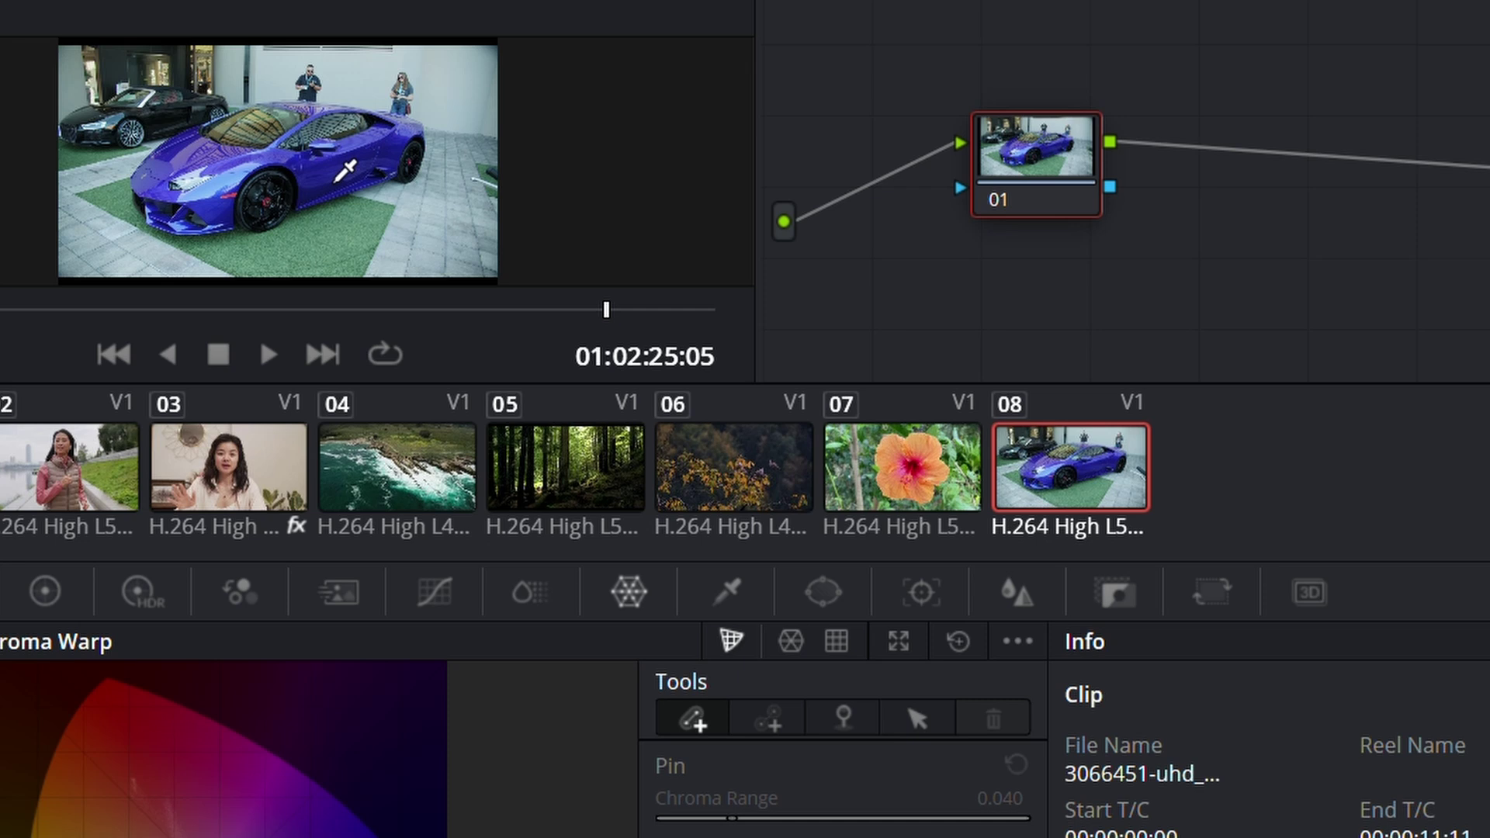
drag(336, 180, 372, 176)
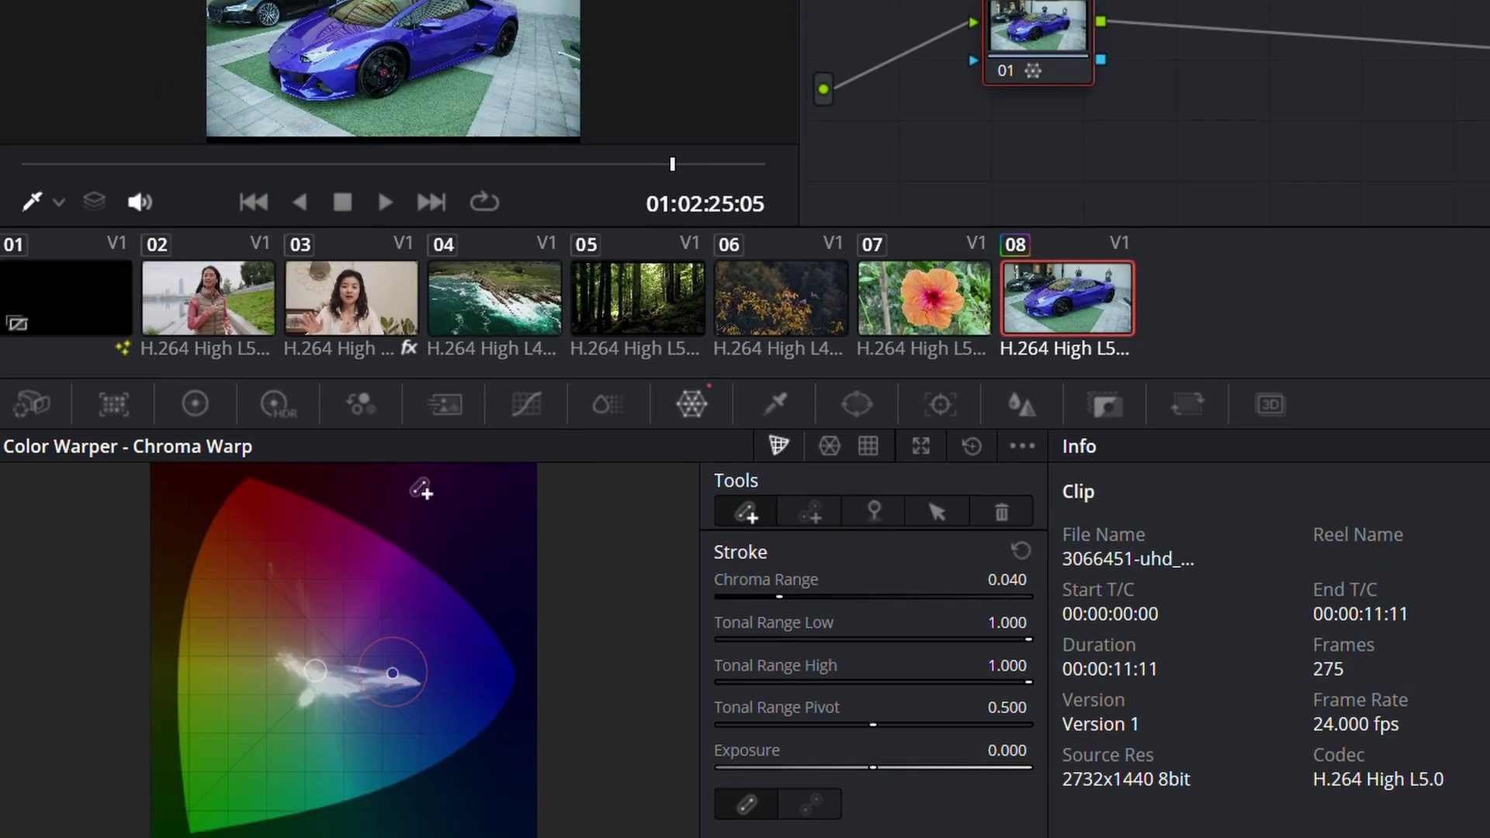
mouse_move(392, 673)
mouse_down()
mouse_move(333, 560)
mouse_move(287, 607)
mouse_move(244, 613)
mouse_move(218, 593)
mouse_move(205, 609)
mouse_move(233, 583)
mouse_move(295, 583)
mouse_move(246, 588)
mouse_up()
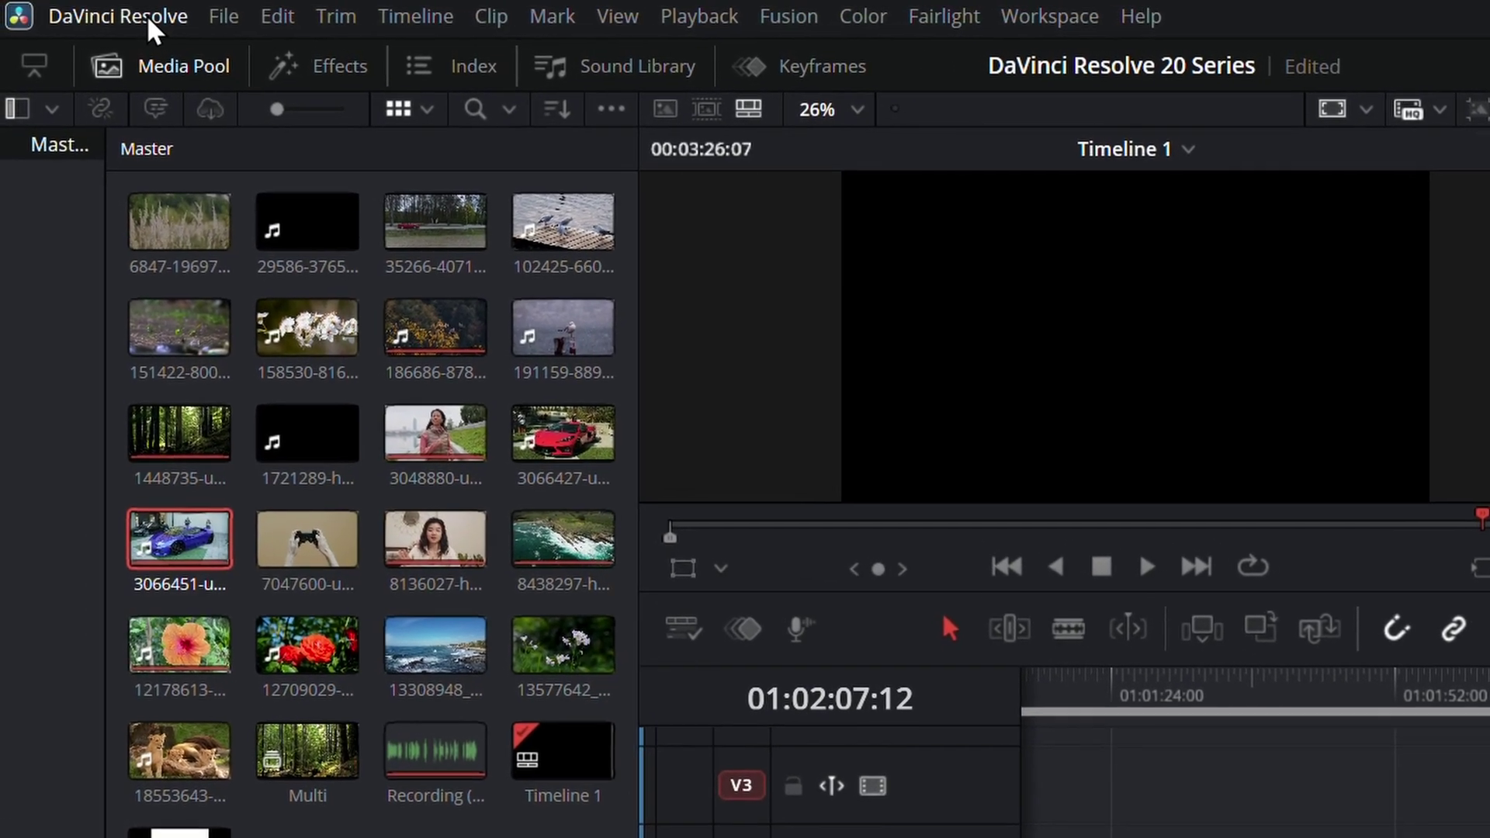
Step: Enable "Always highlight current clip in the media pool" in the user Editing preferences and save the change
click(151, 15)
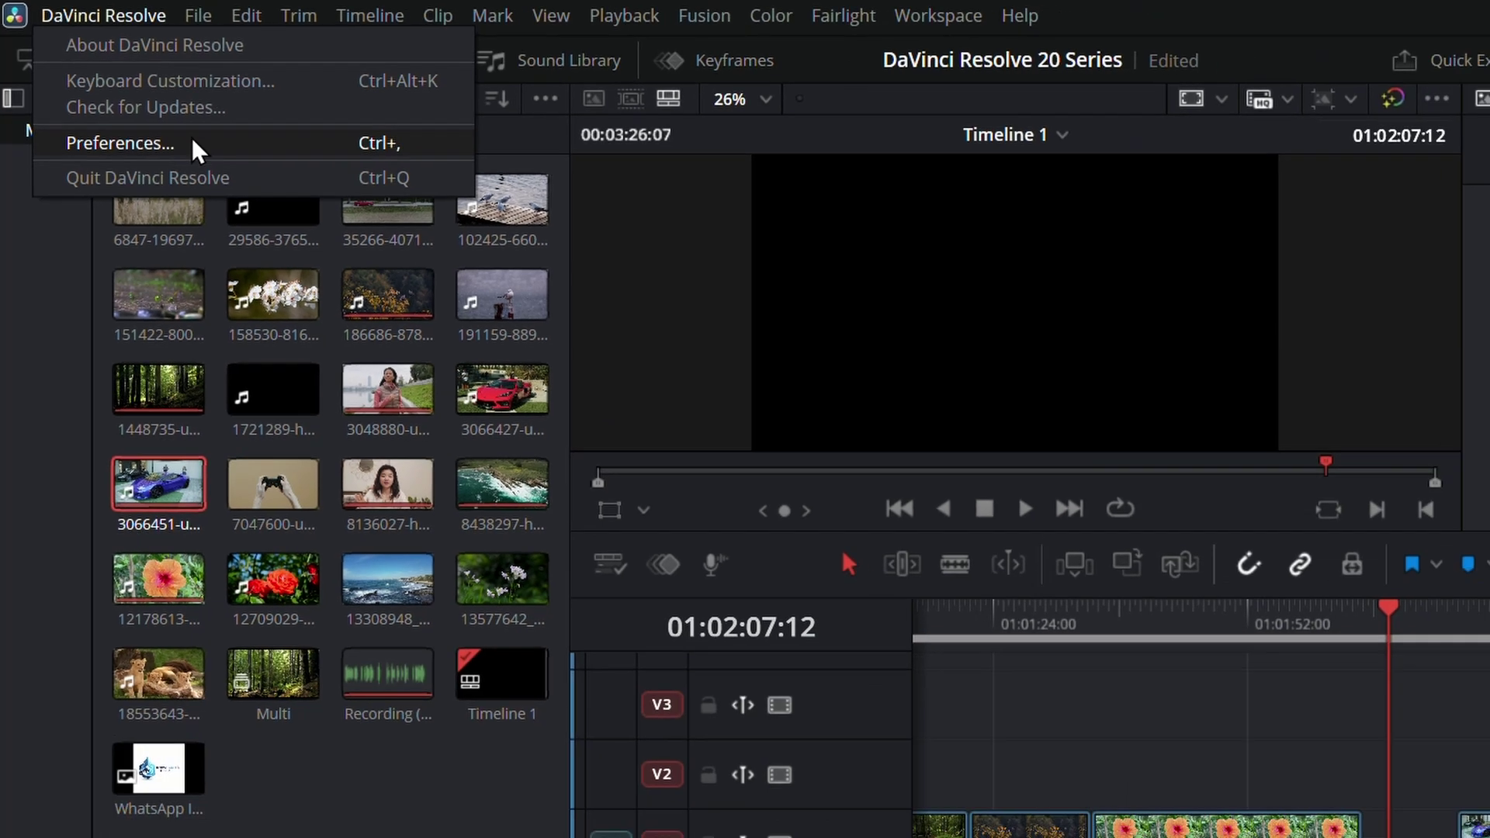
click(211, 160)
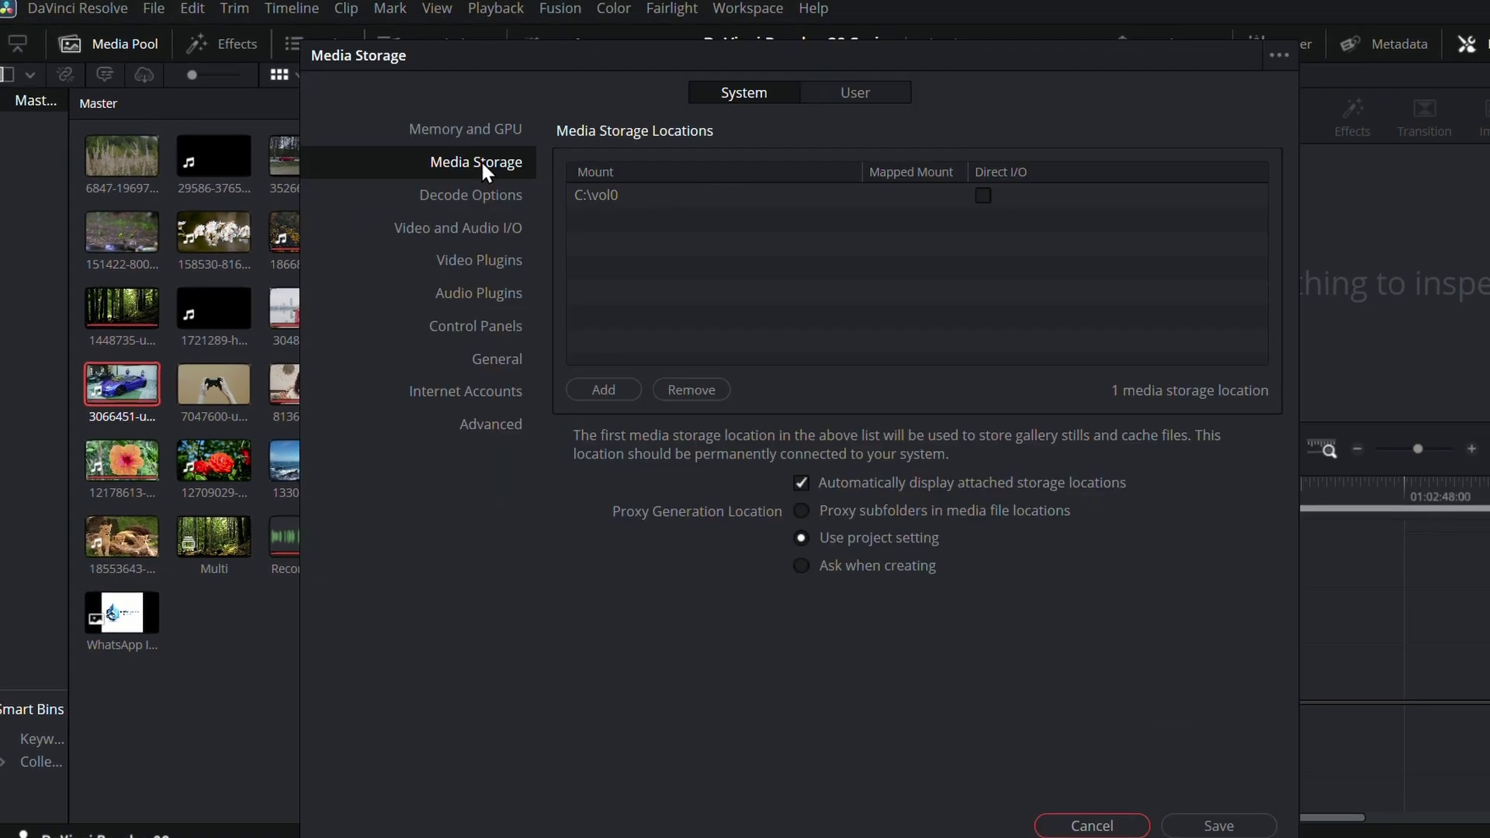
click(849, 94)
click(503, 228)
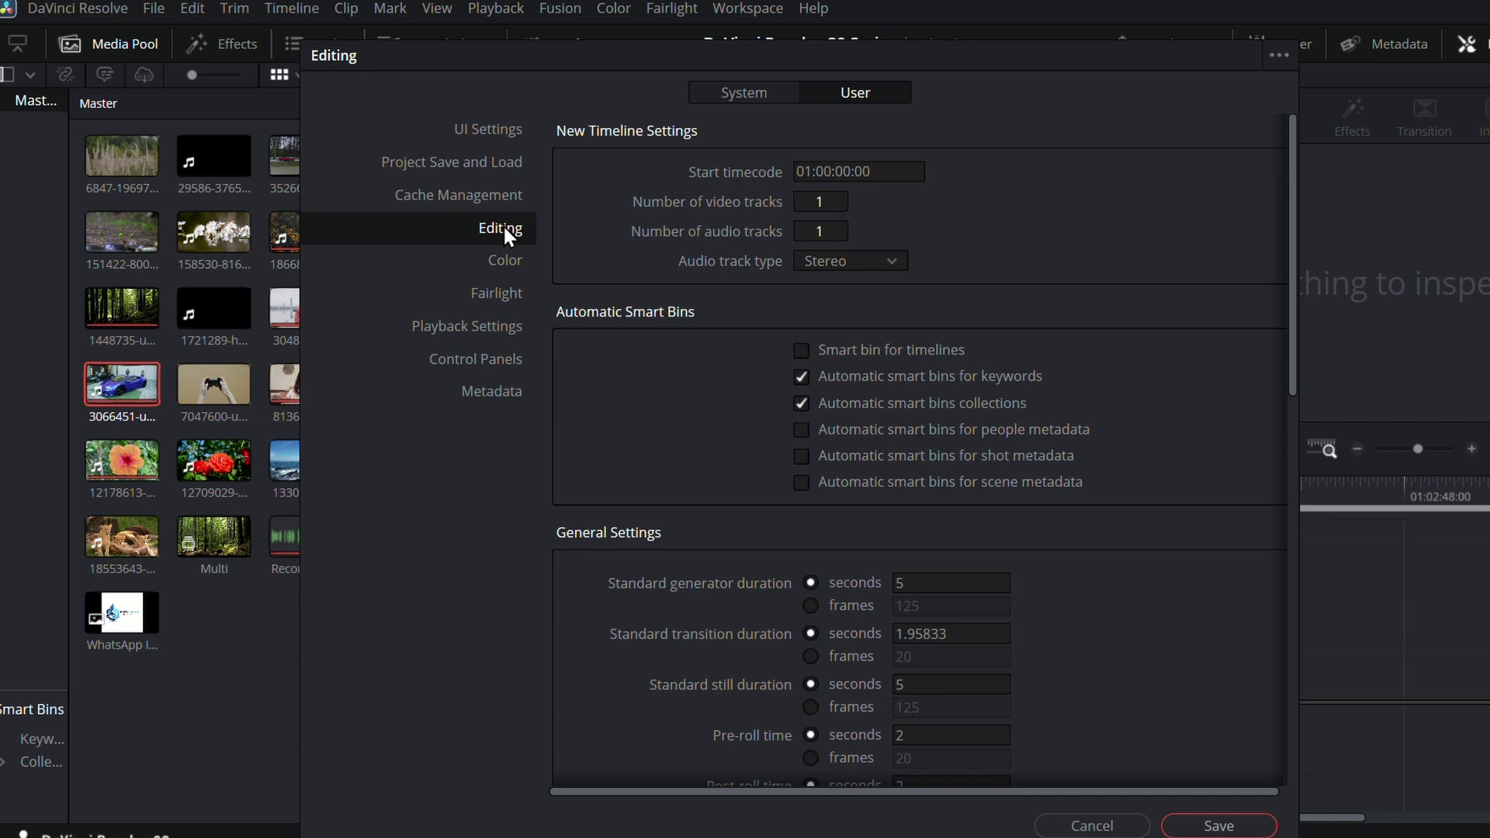
scroll(684, 444, down, 10)
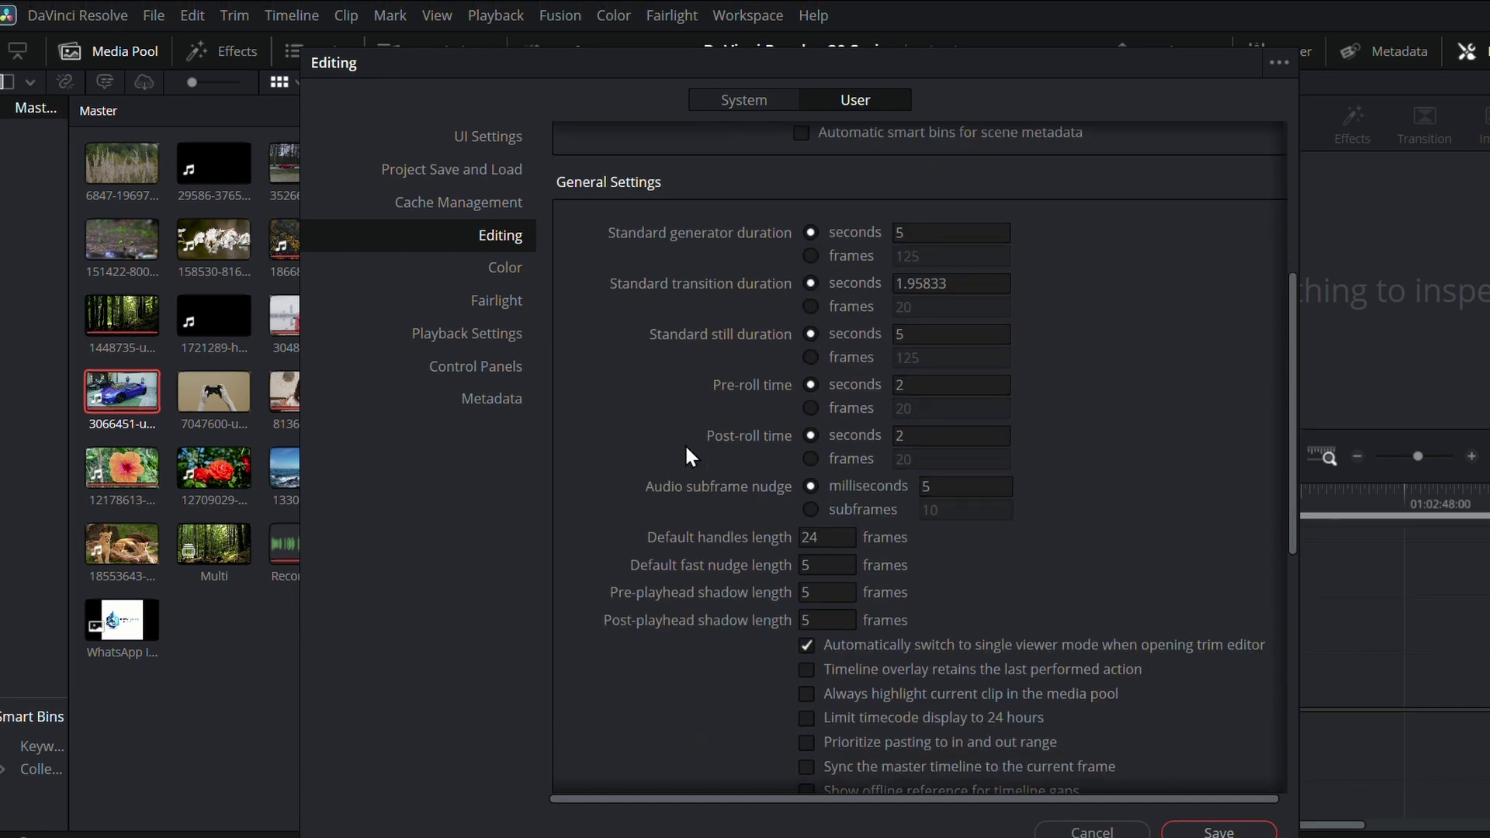
click(806, 347)
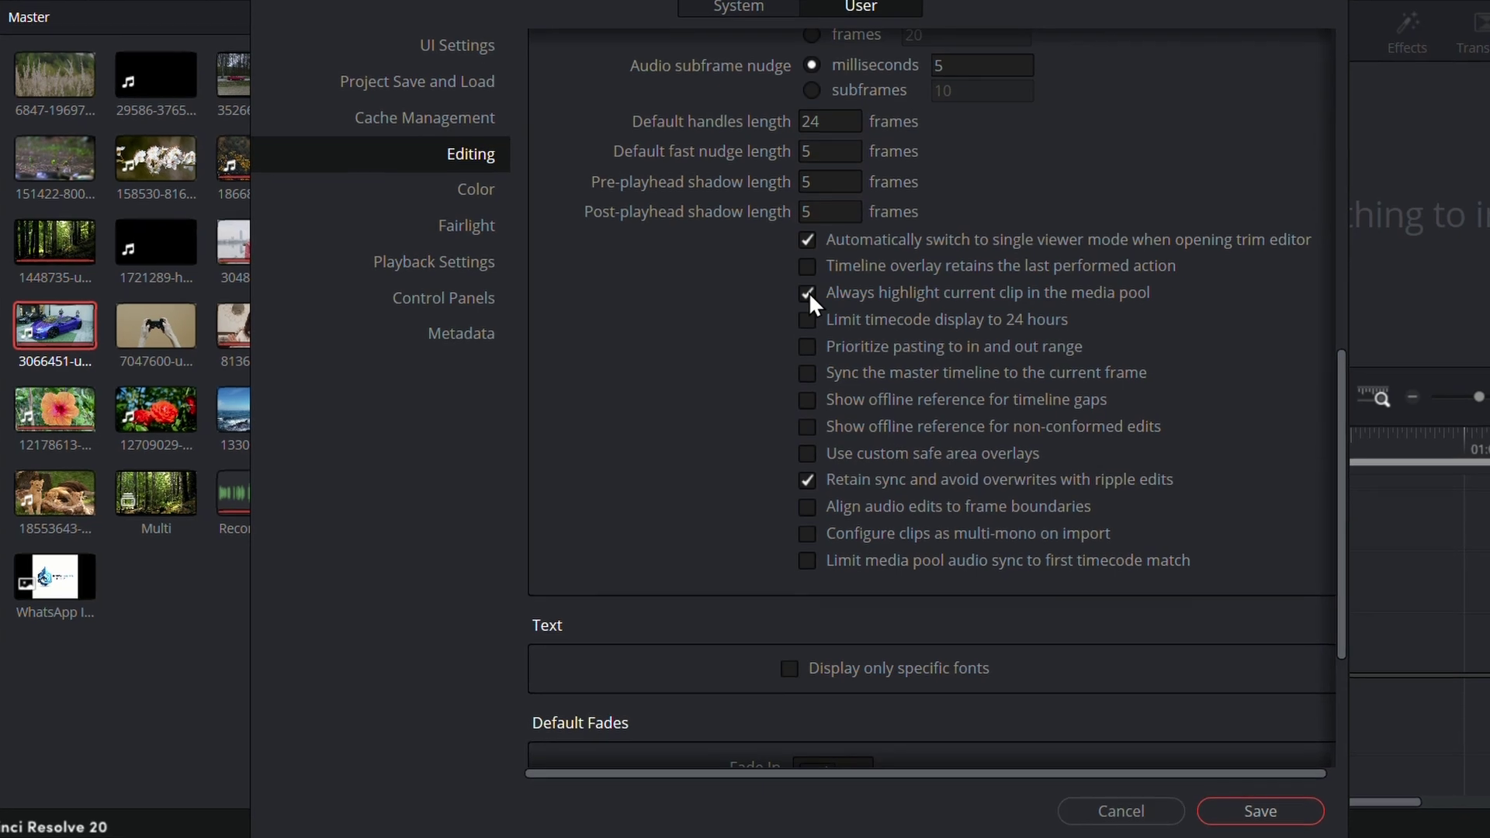
click(1264, 808)
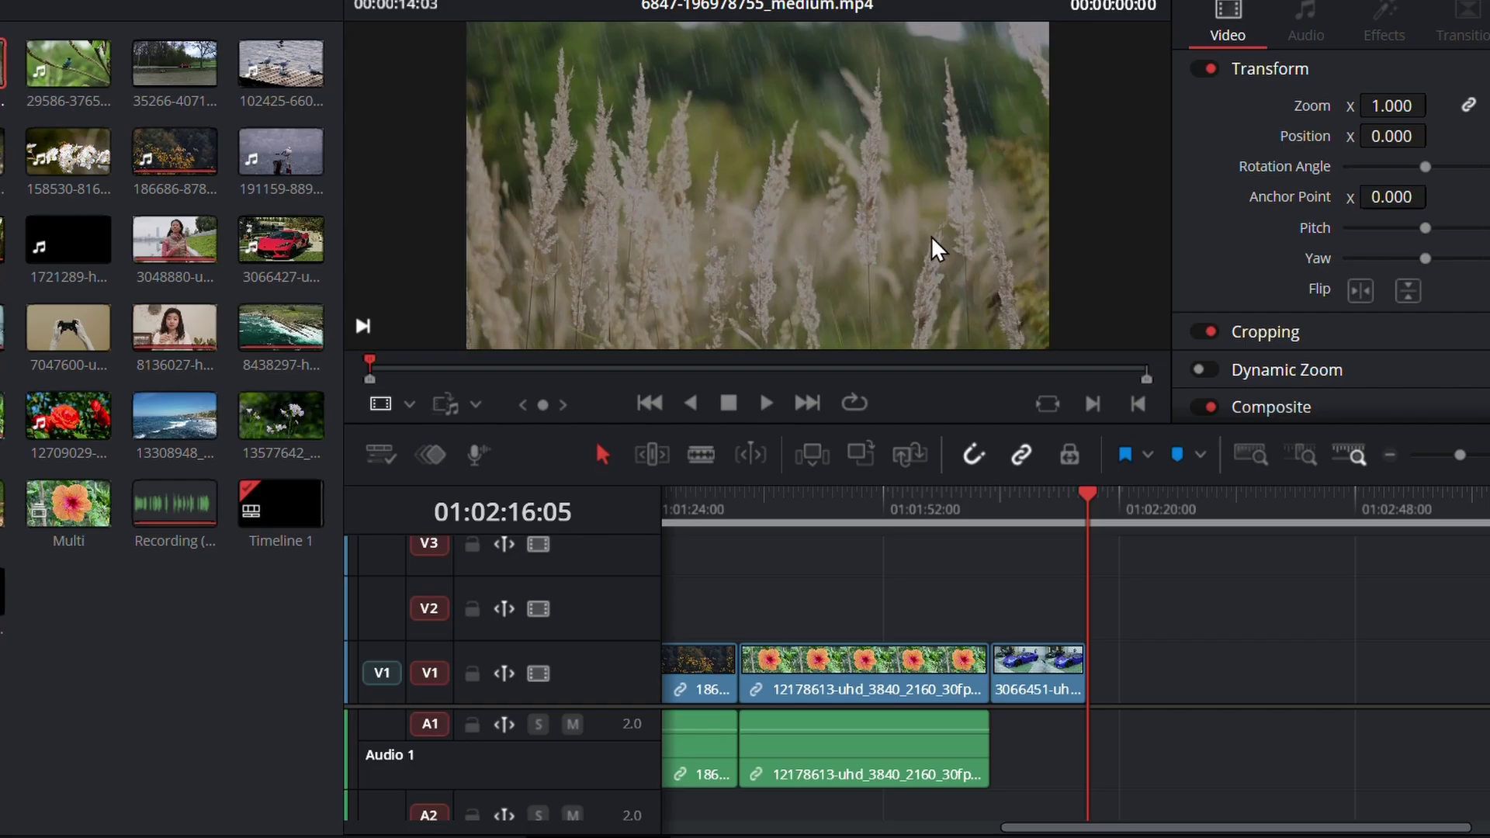
drag(934, 245, 1164, 663)
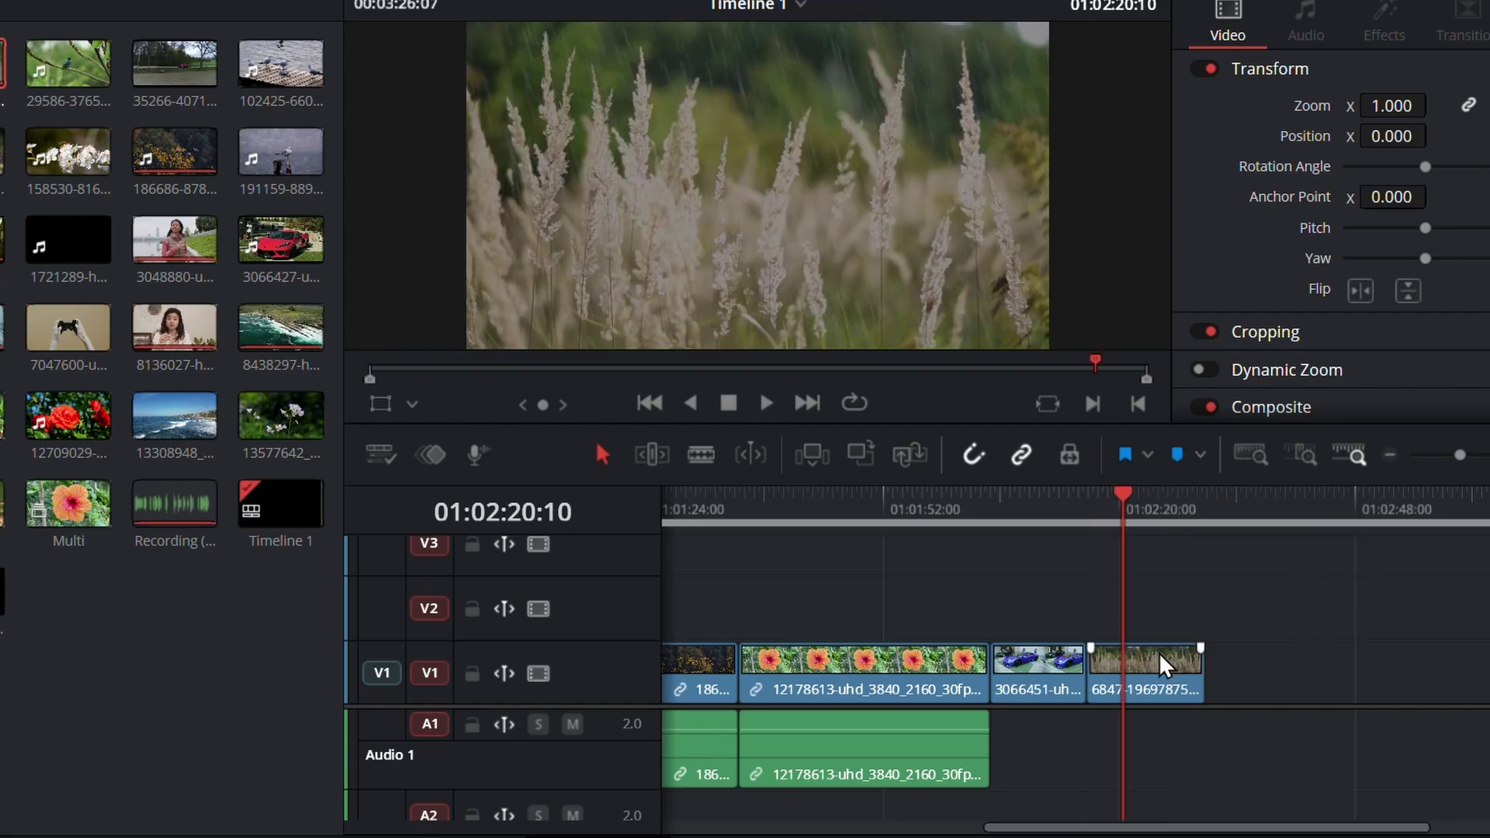
click(1161, 665)
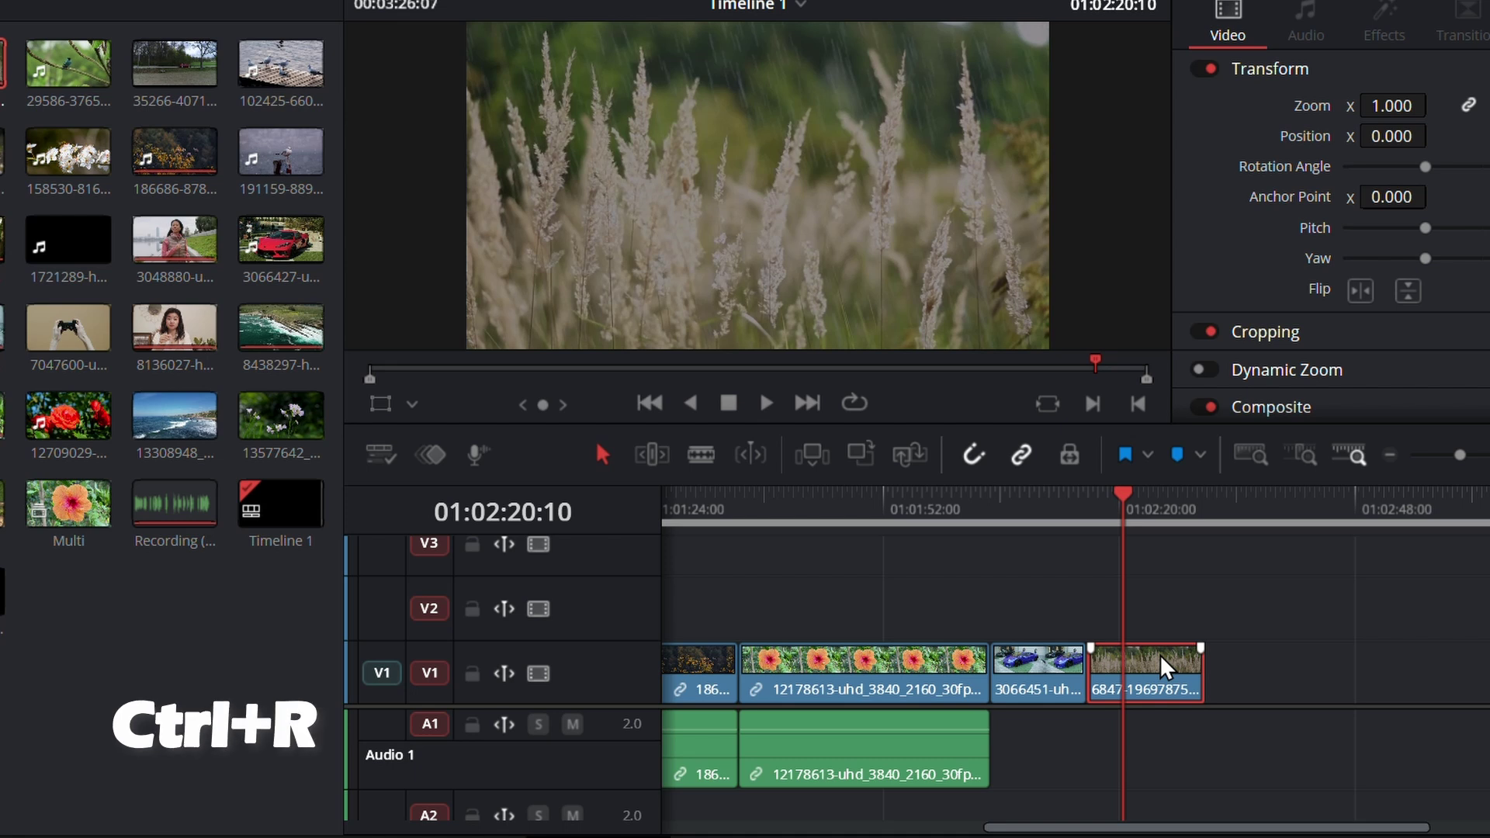
key(ctrl+r)
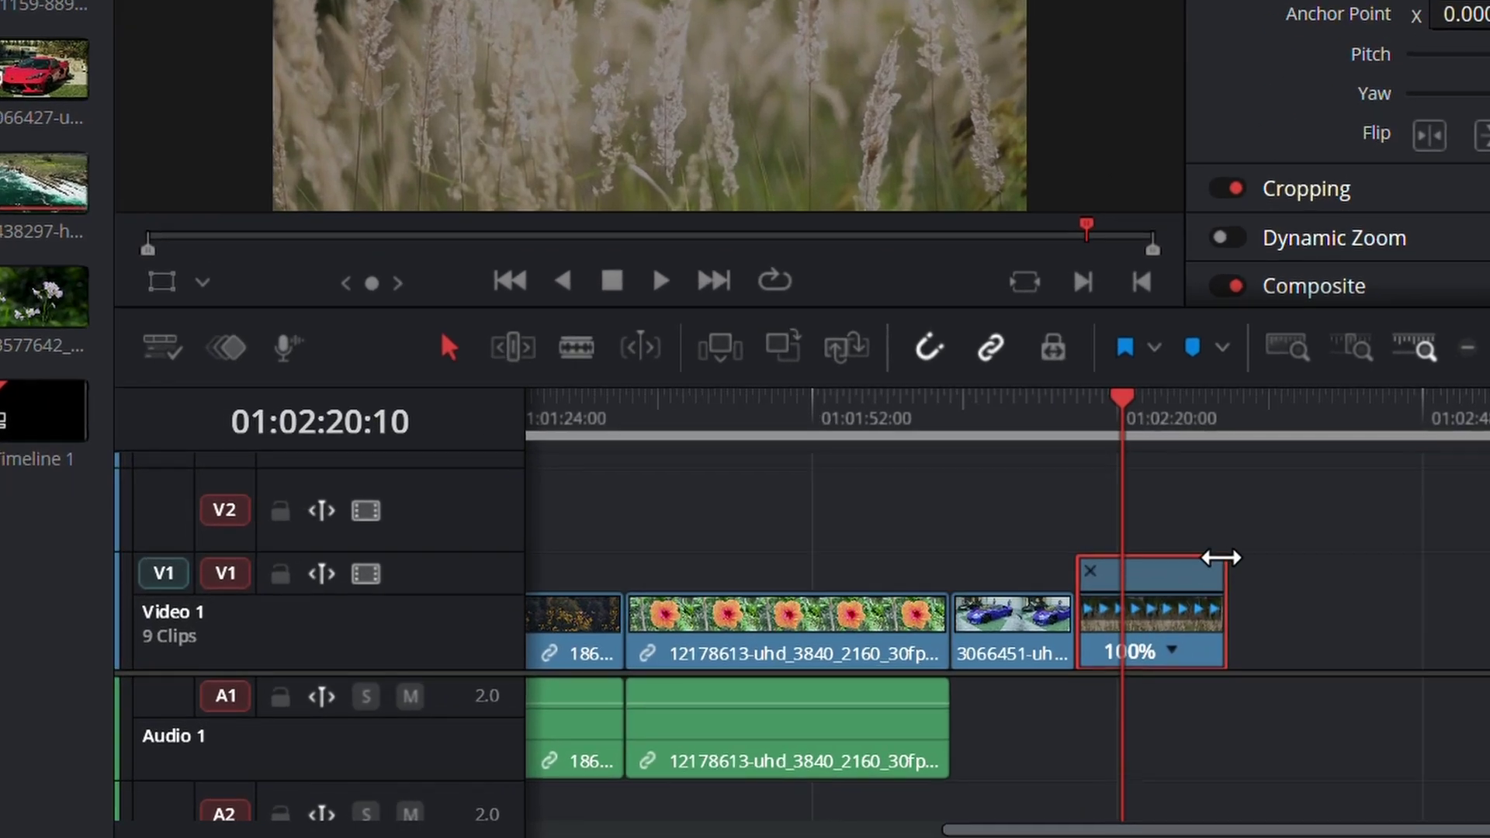
drag(1220, 574, 1489, 574)
key(space)
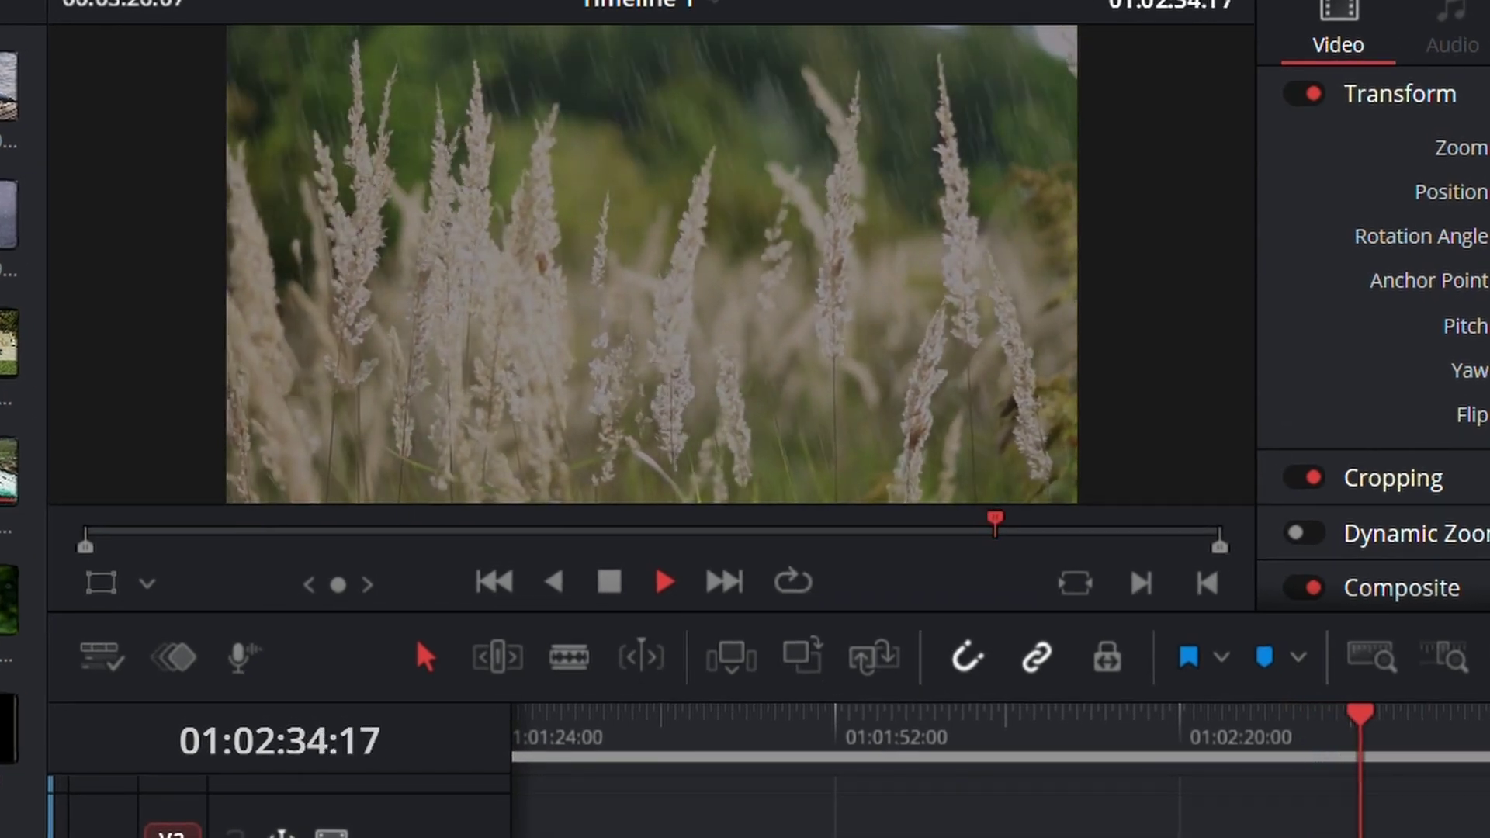
Step: Stop playback and open the Retime Process options in the slowed grass clip's Retime and Scaling settings
key(space)
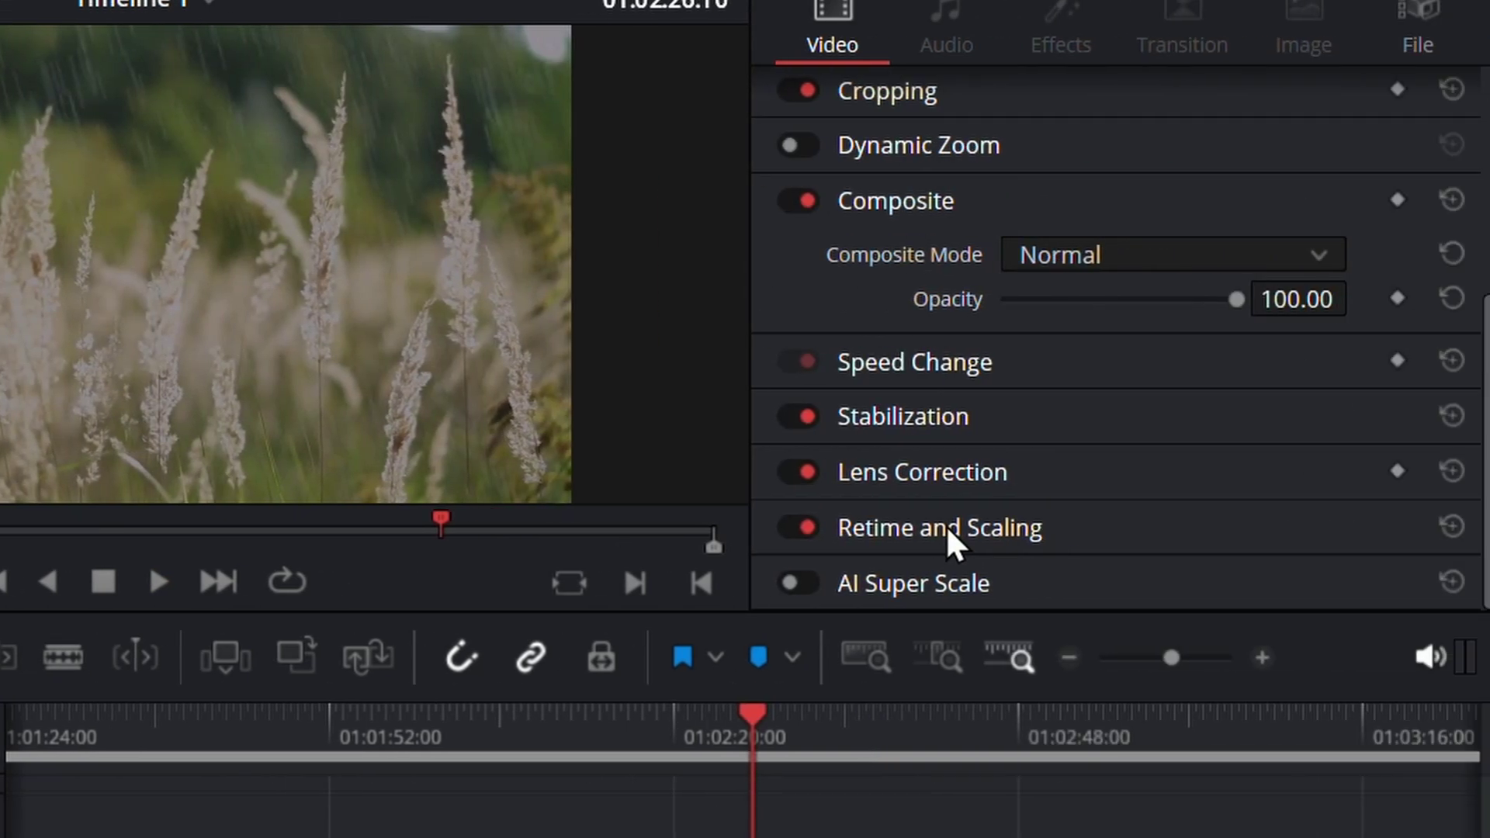
click(946, 526)
scroll(993, 526, down, 2)
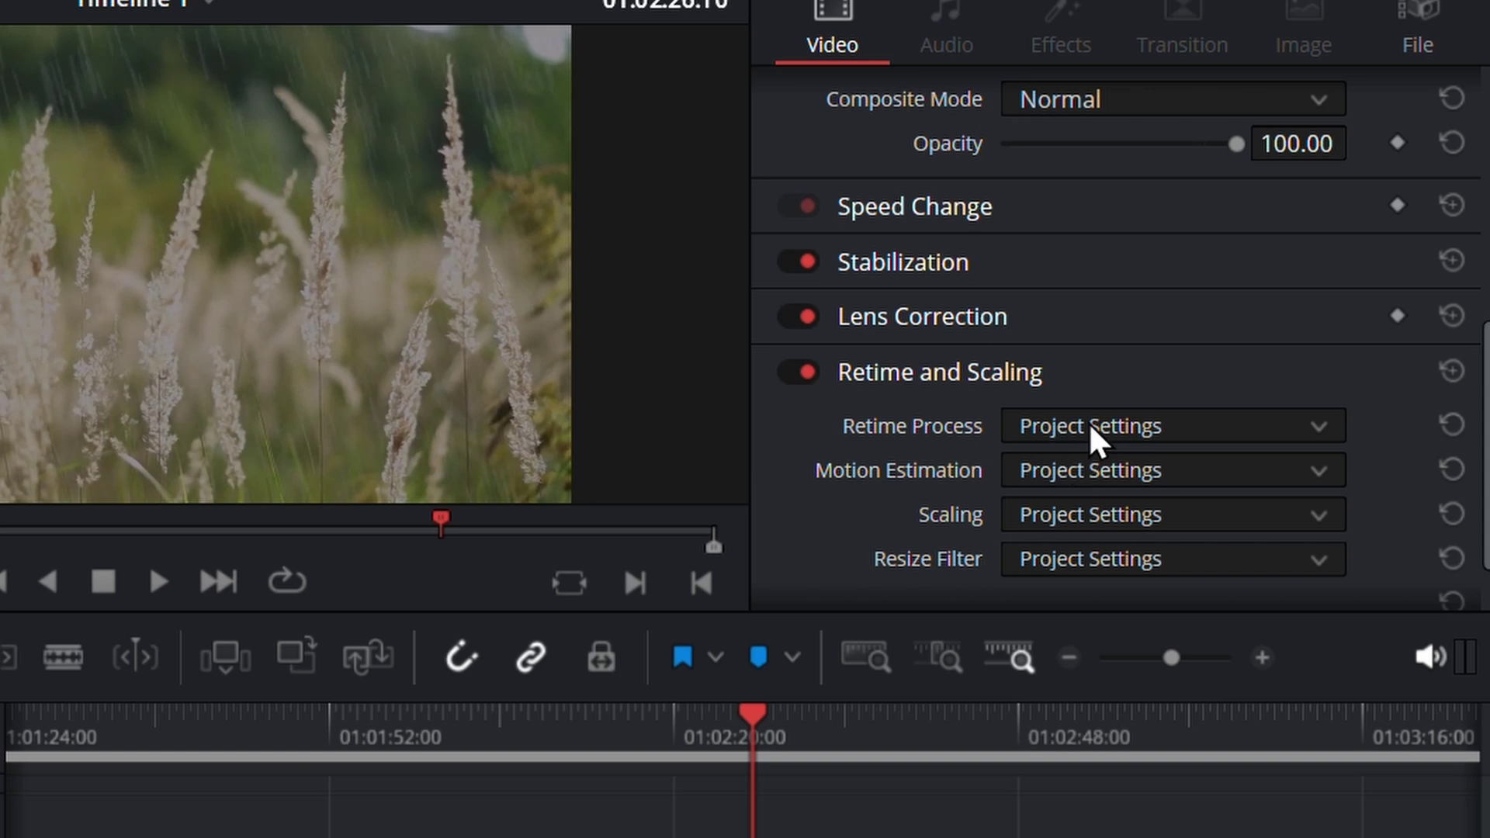
click(1089, 426)
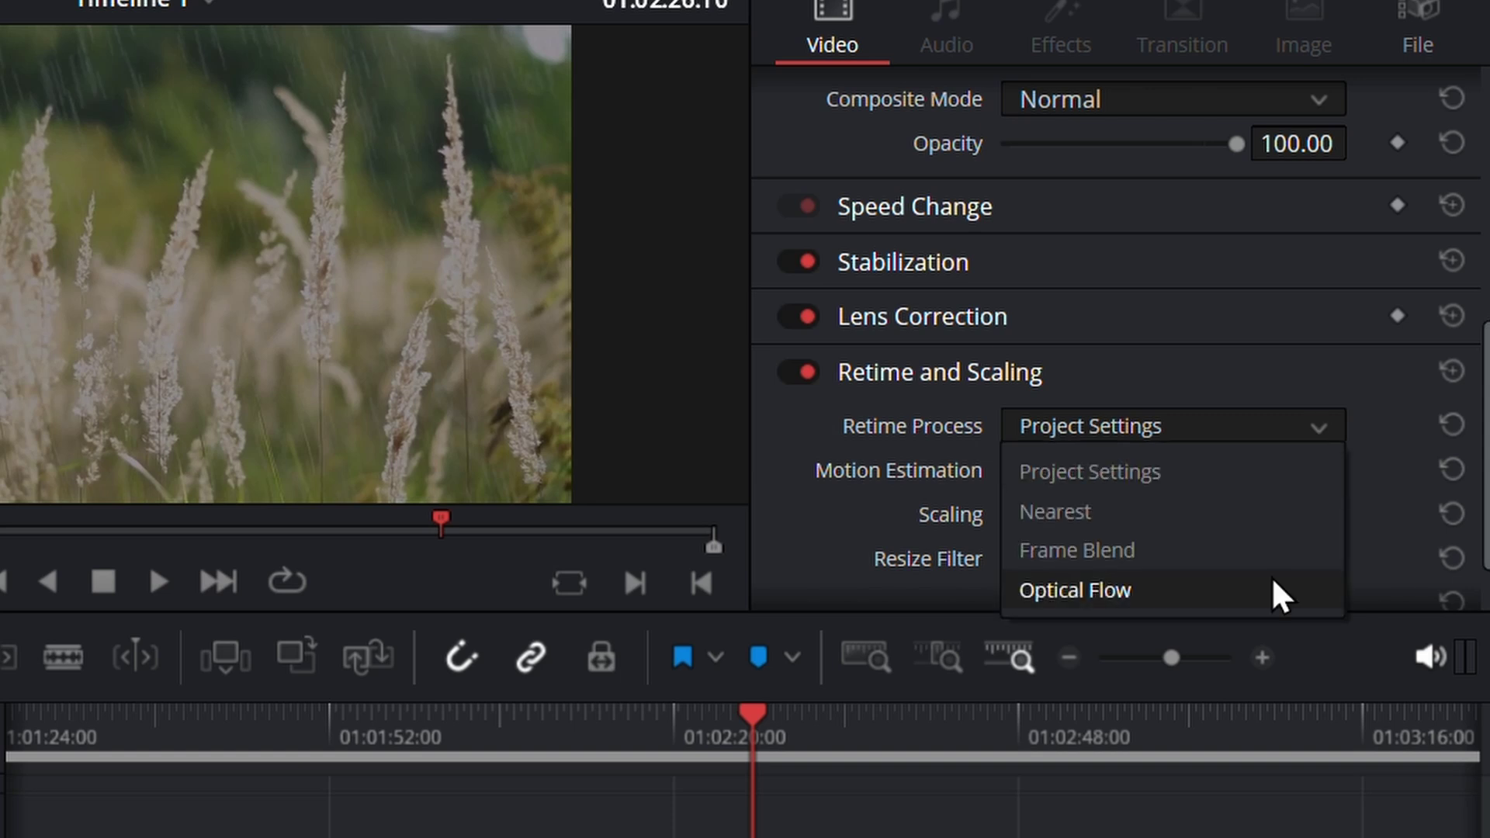
key(Escape)
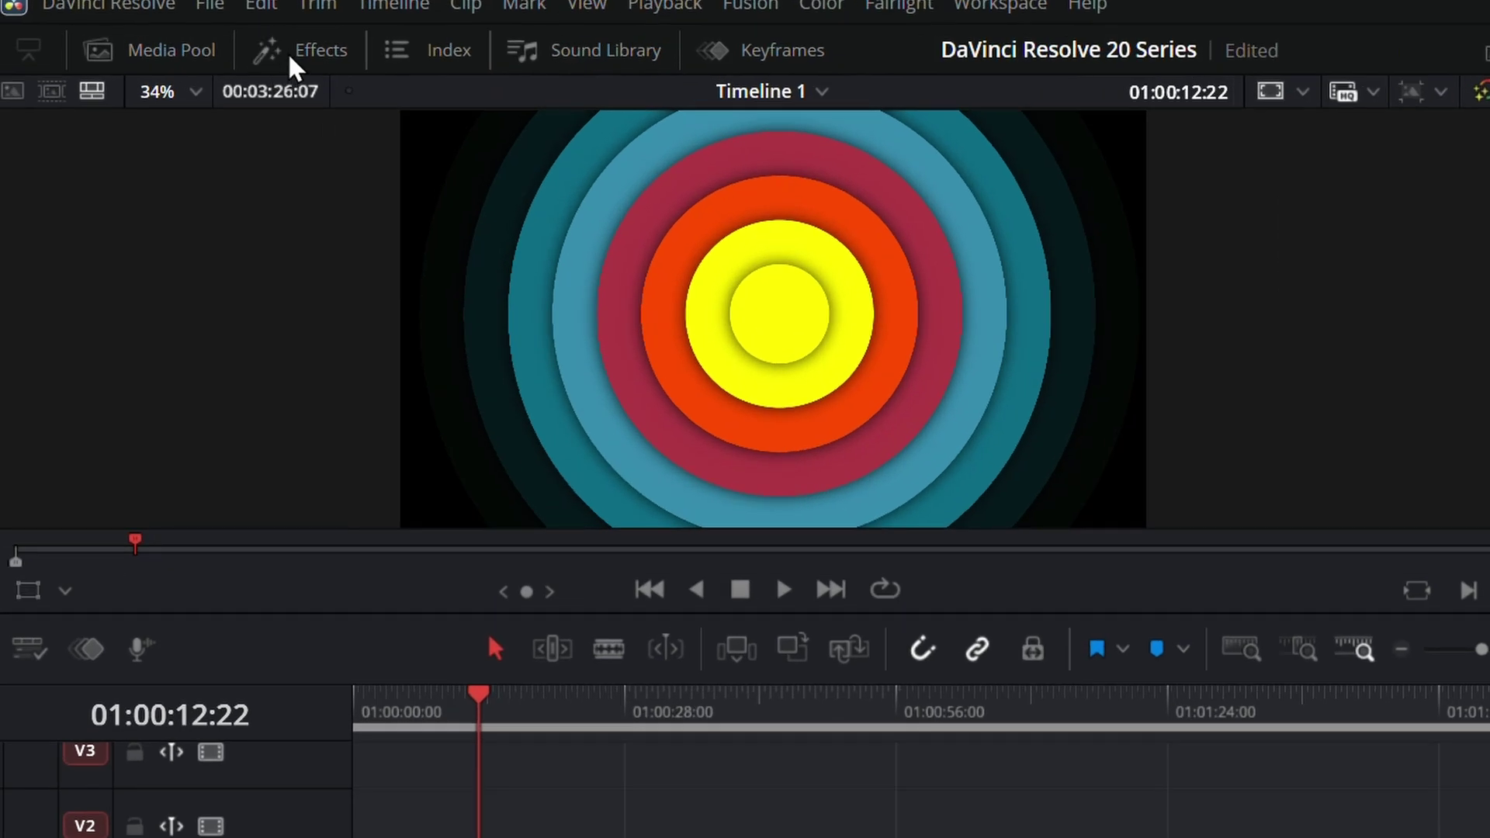
Step: Mark the Additive Dissolve transition as a favourite in the effects library and open the Favorites category
click(174, 54)
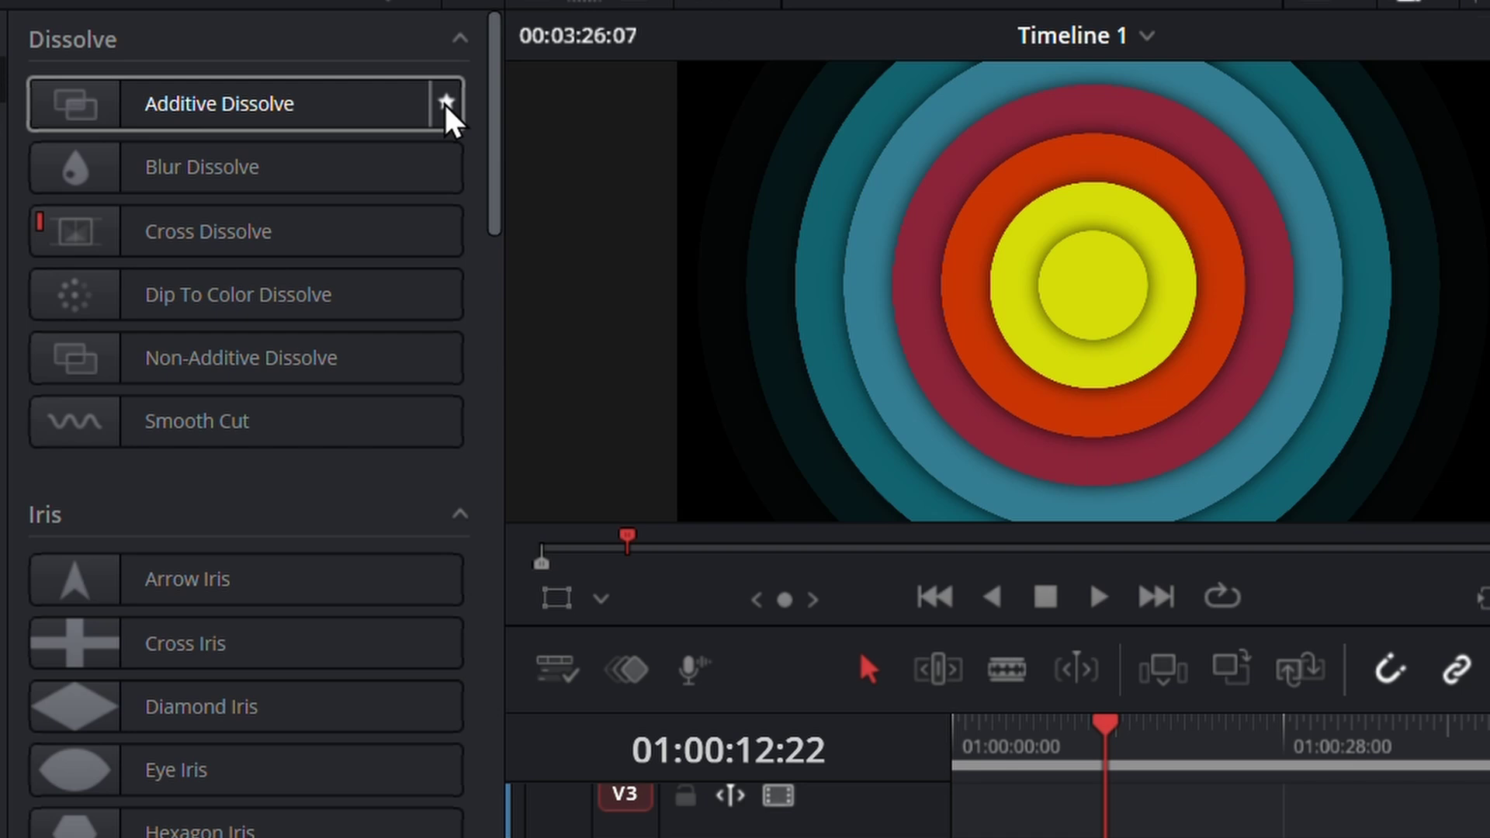
click(447, 103)
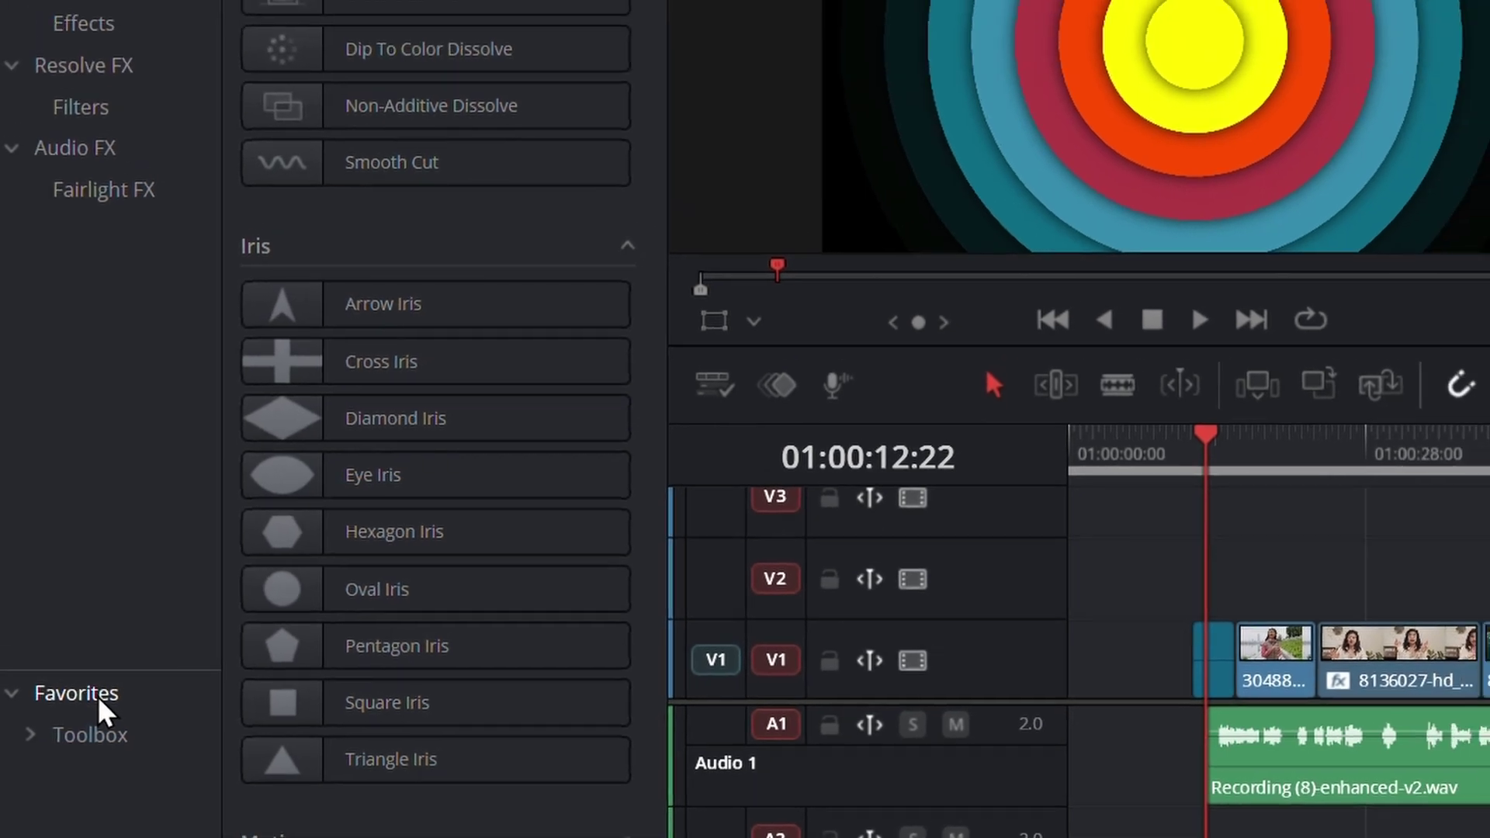
click(87, 654)
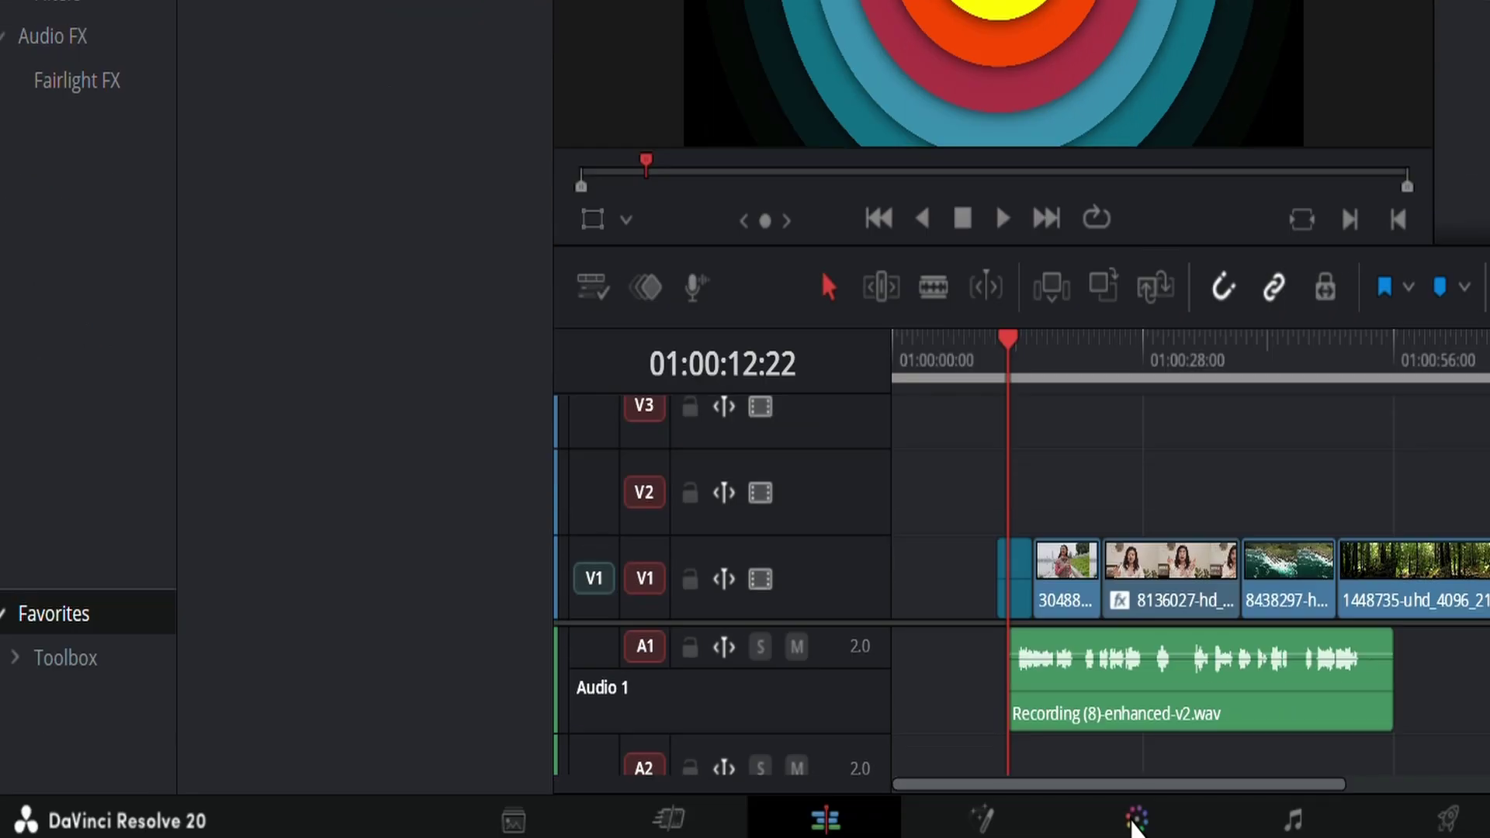
Step: Switch to the Color page and show the favourite LUTs in the LUT browser
click(1130, 808)
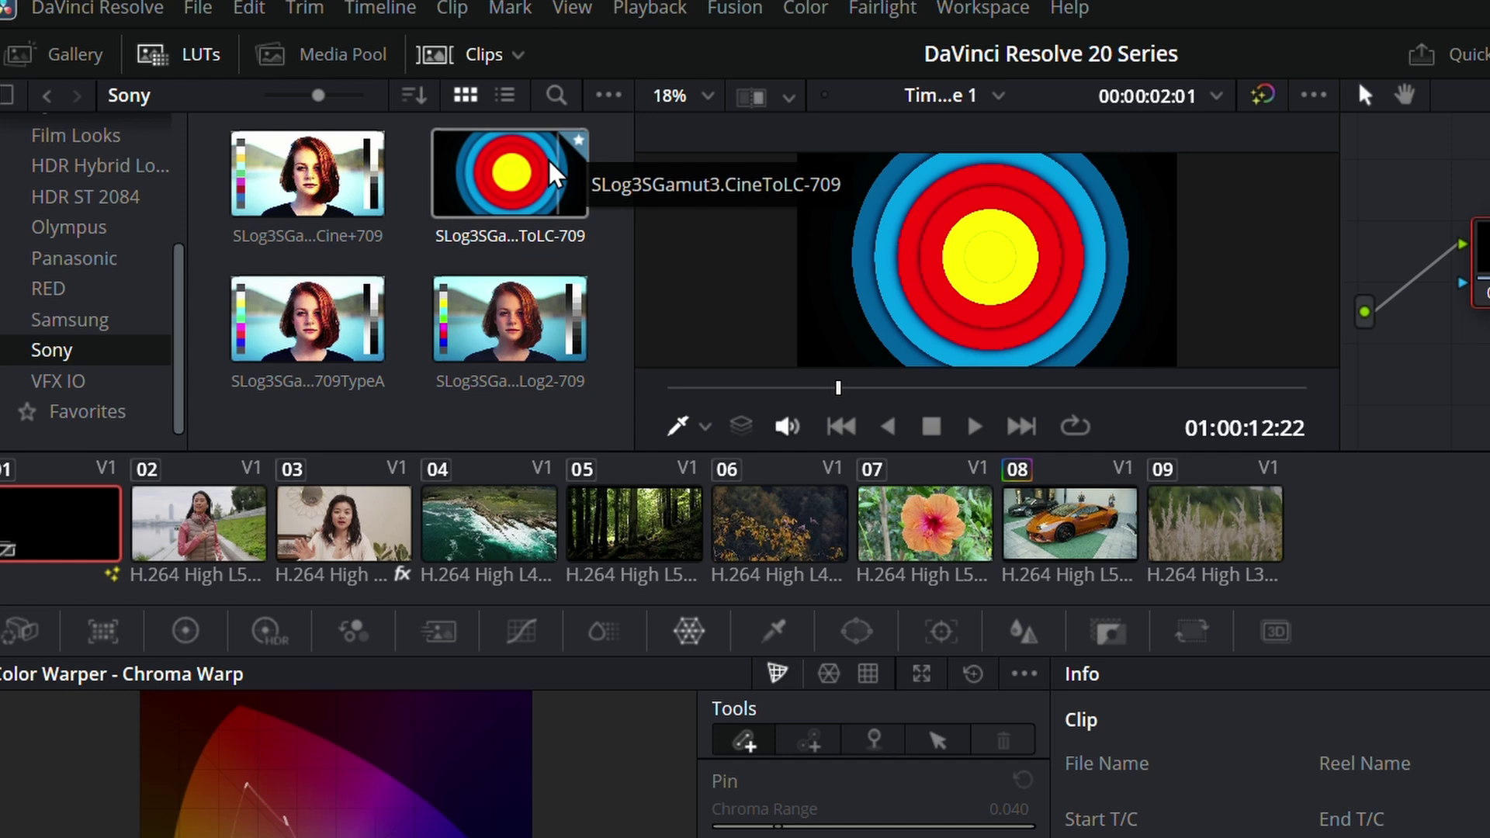
click(120, 405)
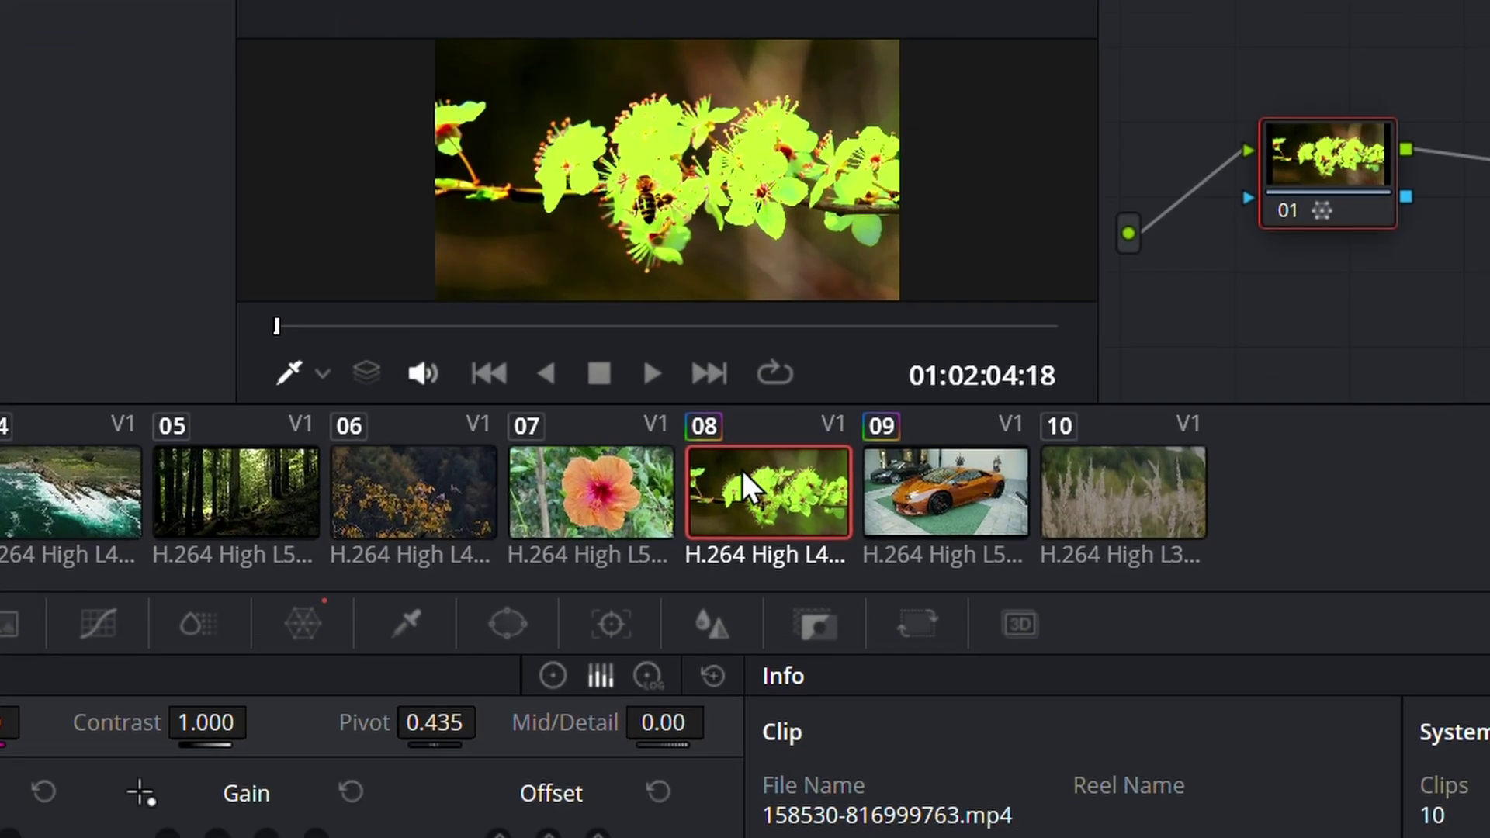
Step: Compare clips 07 and 08, then apply the yellow-green blossom clip's grade to the orange hibiscus clip
click(625, 478)
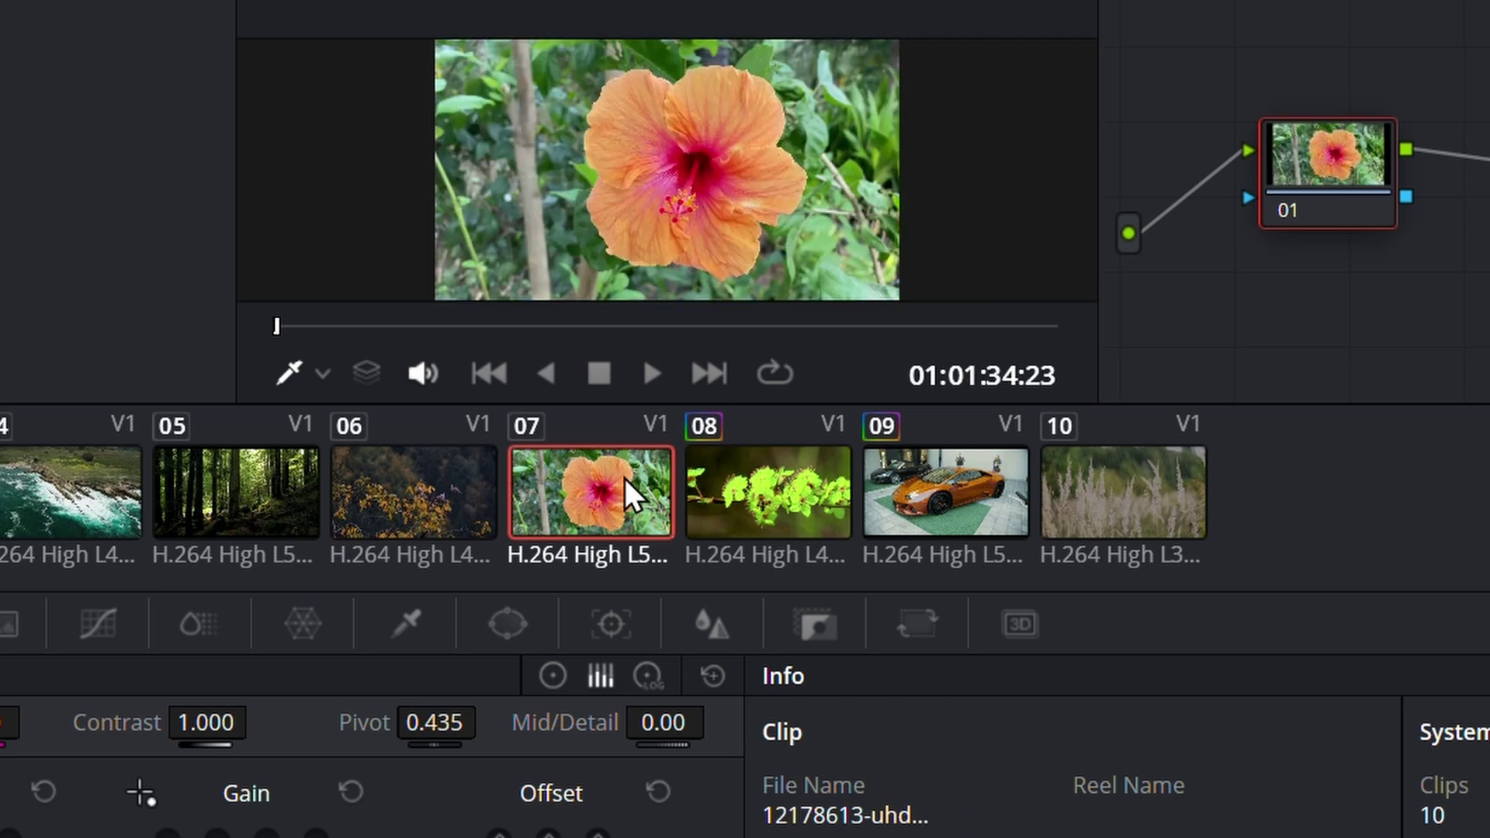
click(752, 499)
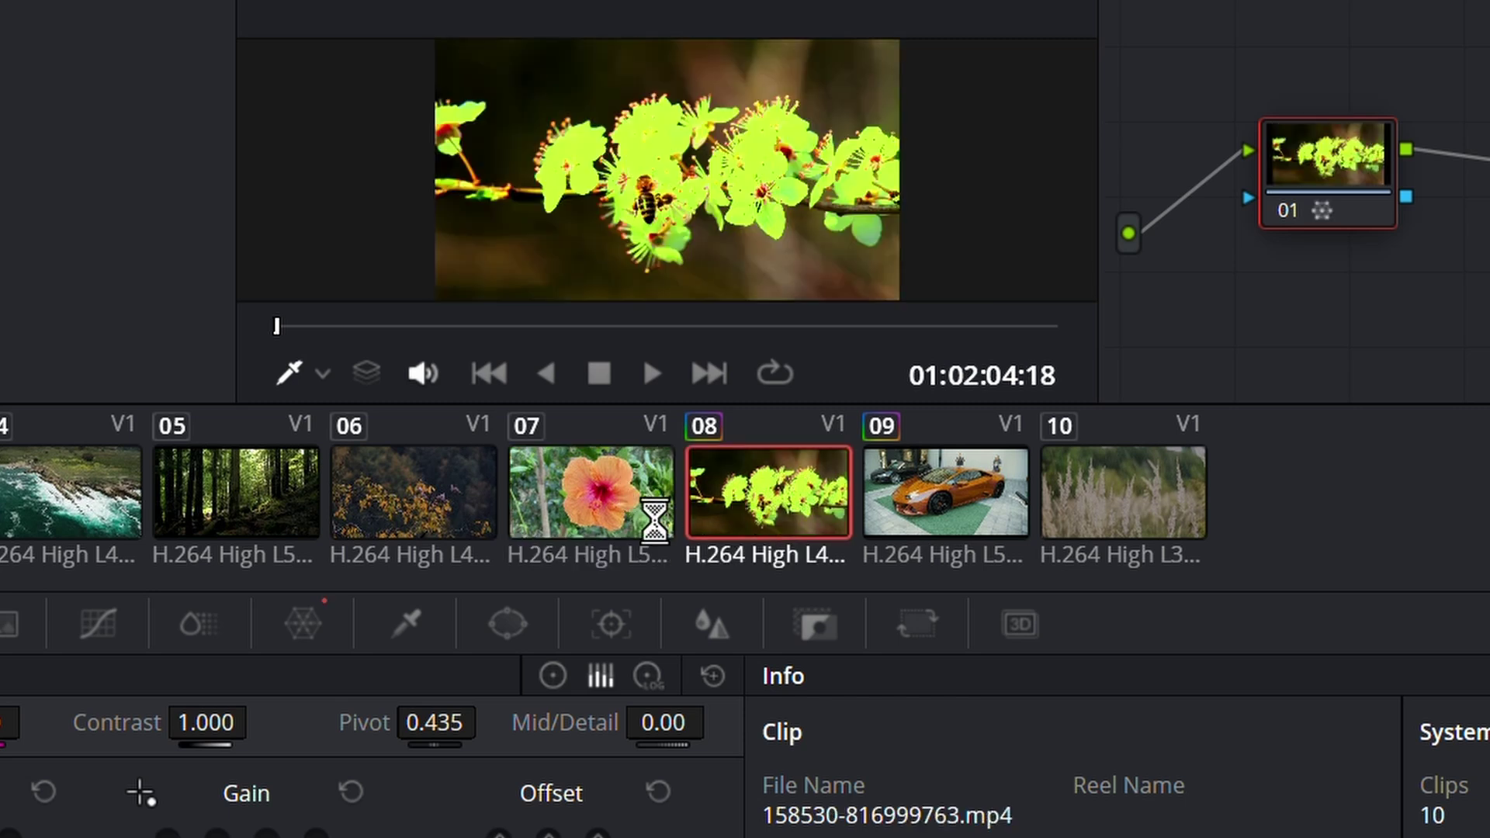
click(625, 492)
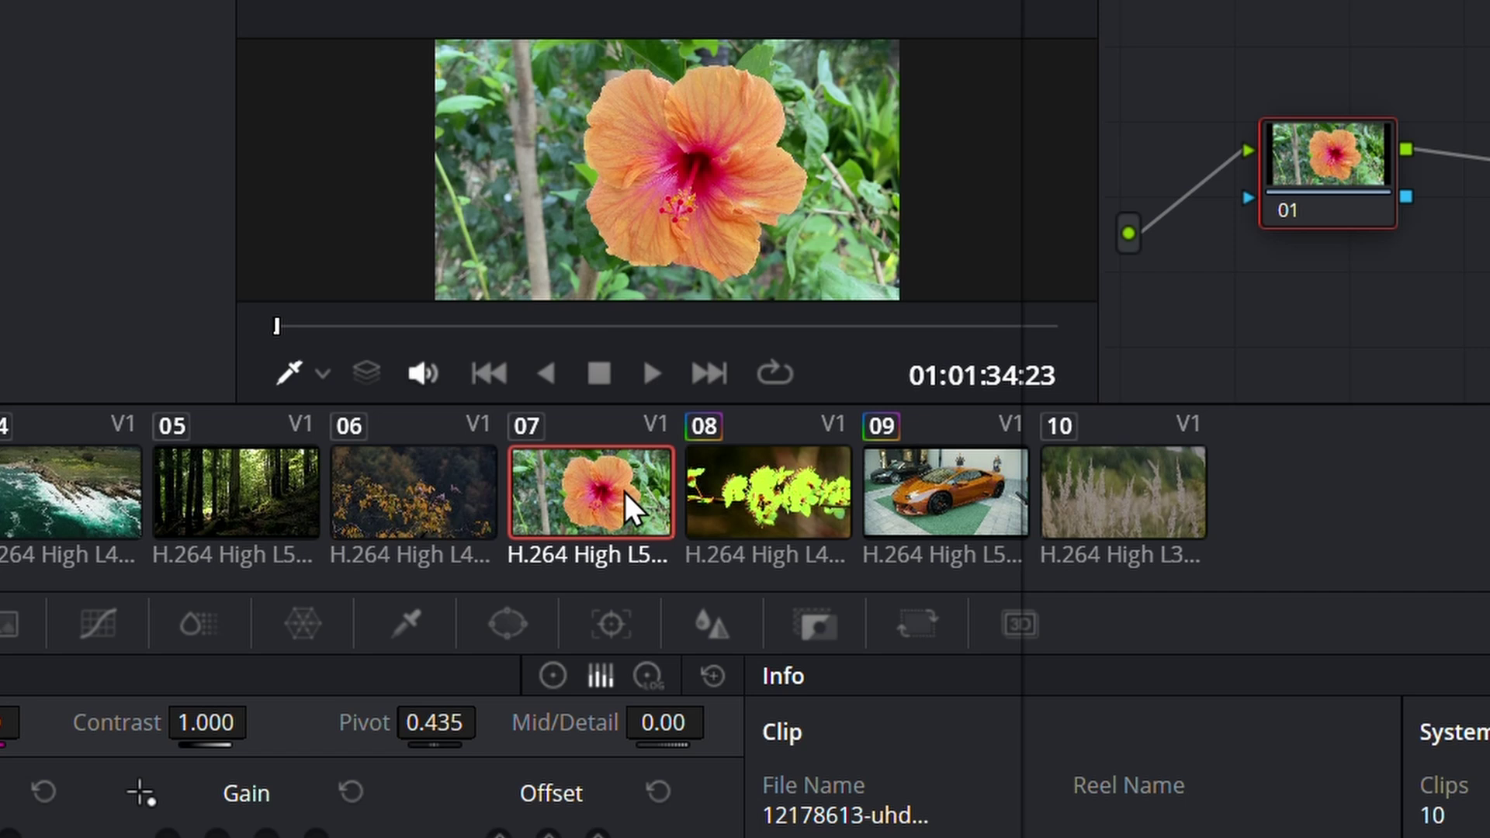
right_click(725, 483)
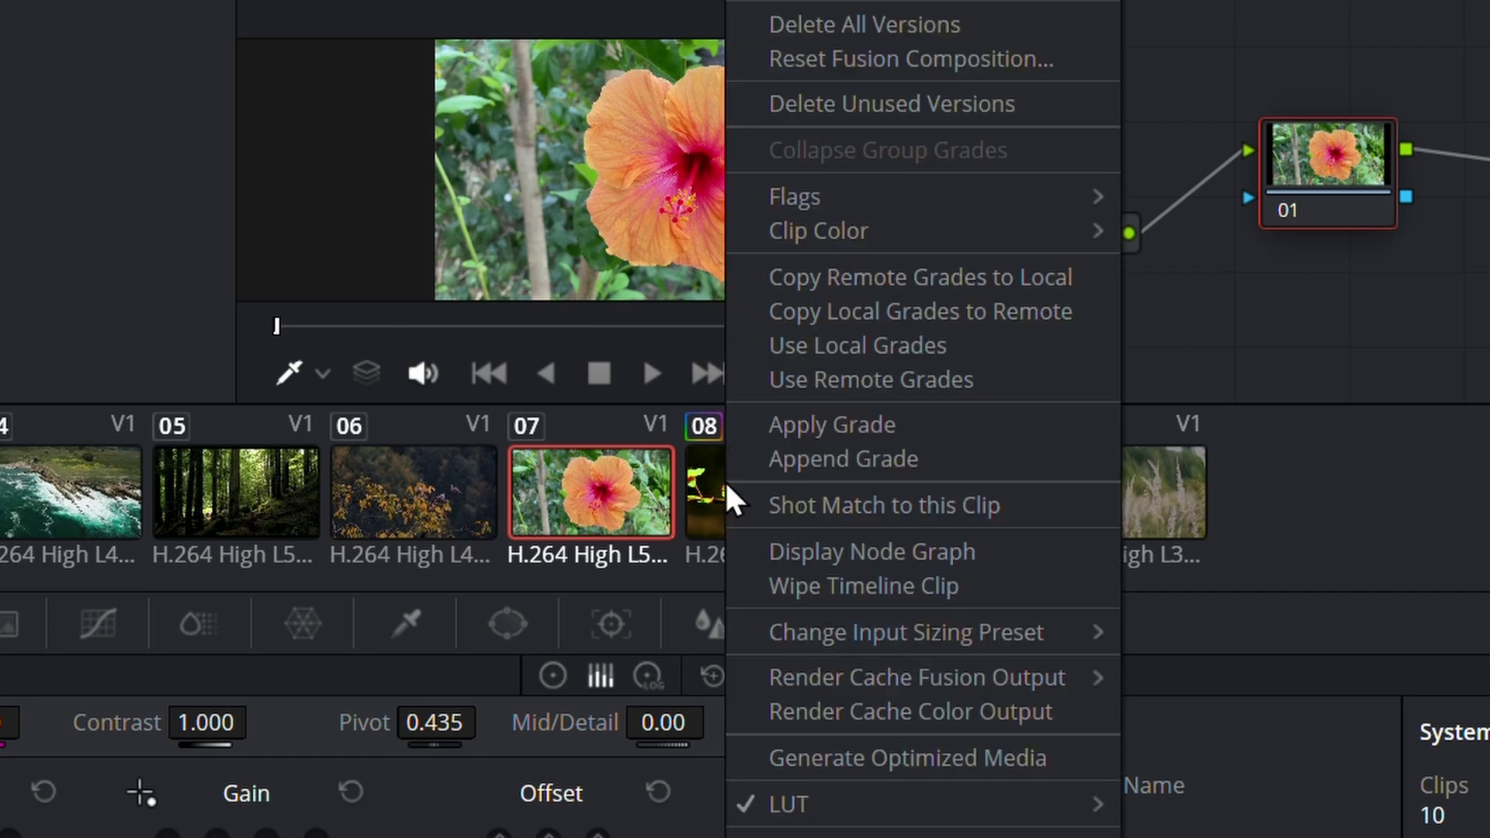
click(807, 414)
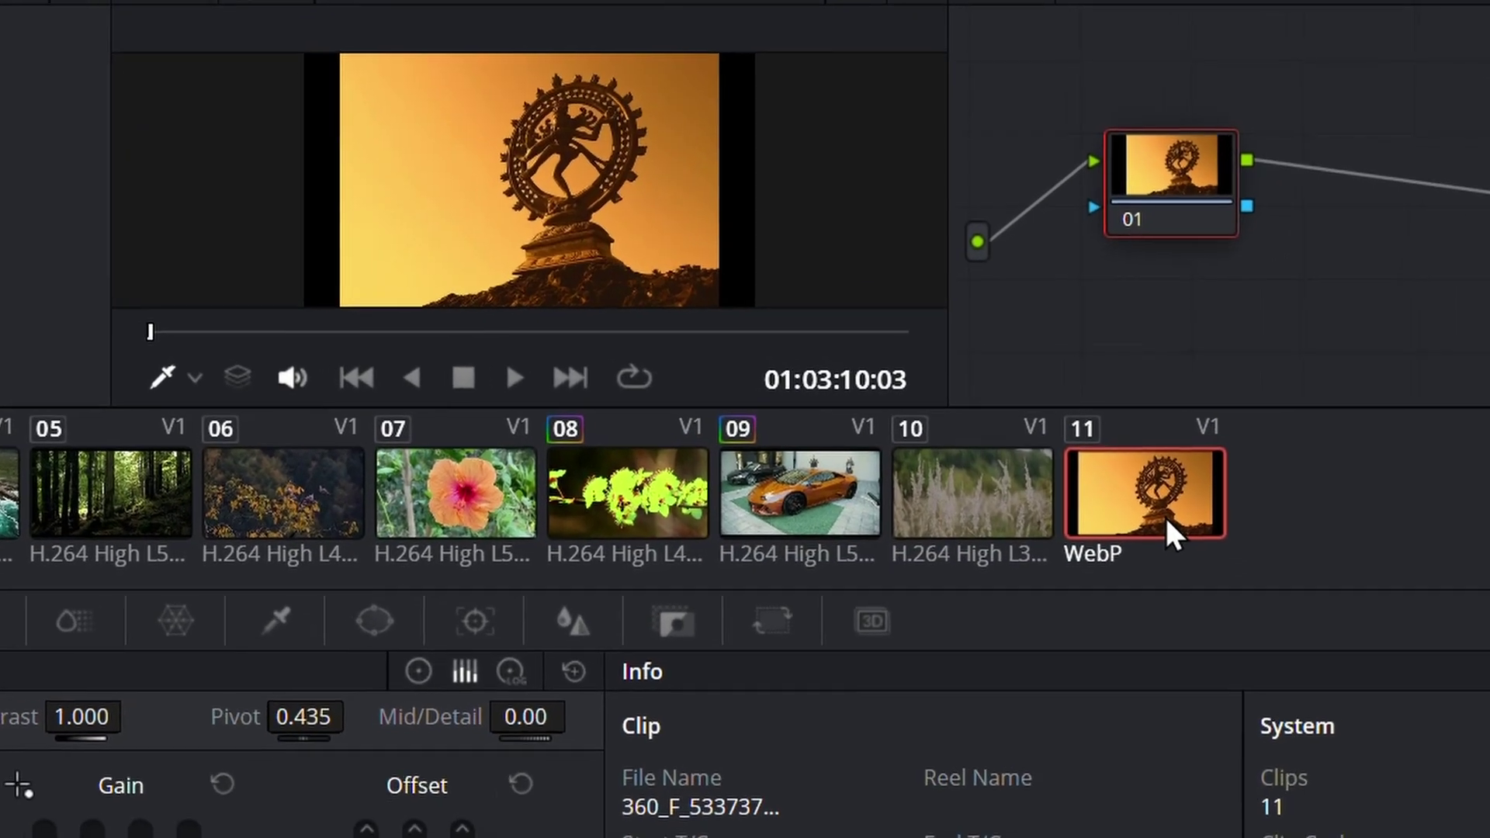
Step: Shot match clip 10, the grass field, to clip 11, the orange statue image, and play the result
click(957, 529)
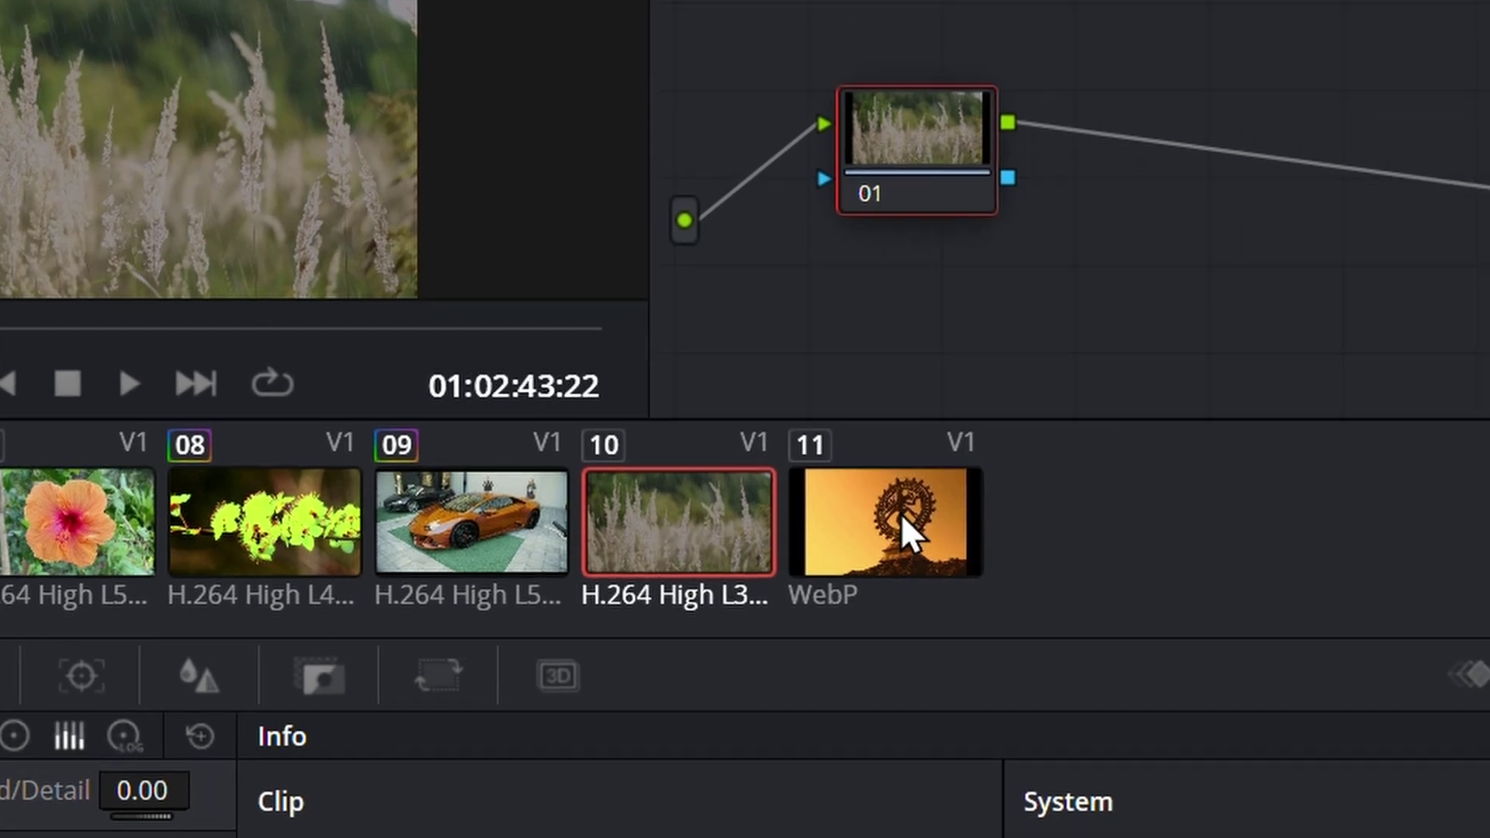
right_click(1185, 515)
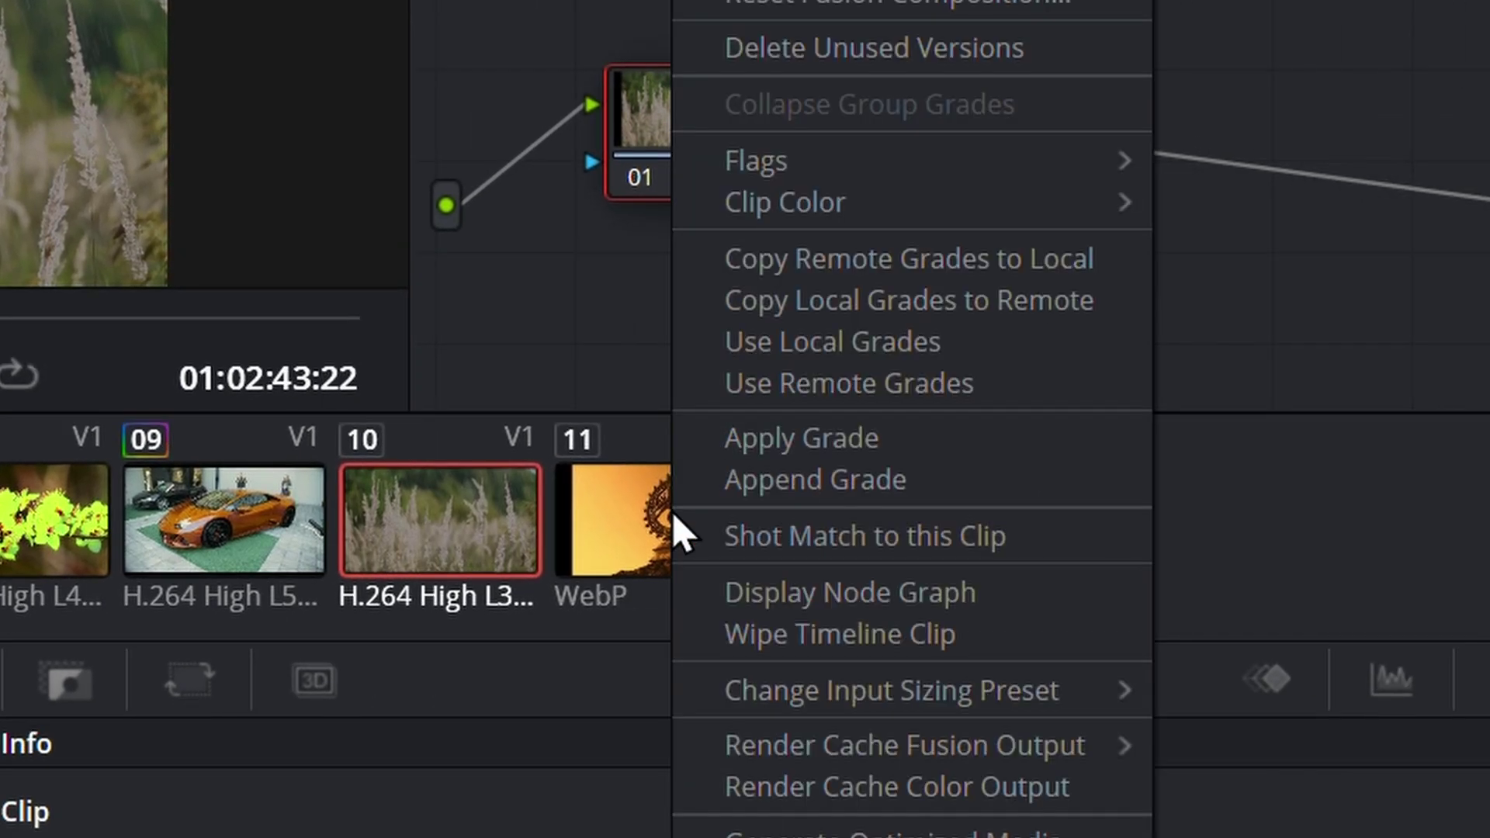
click(818, 529)
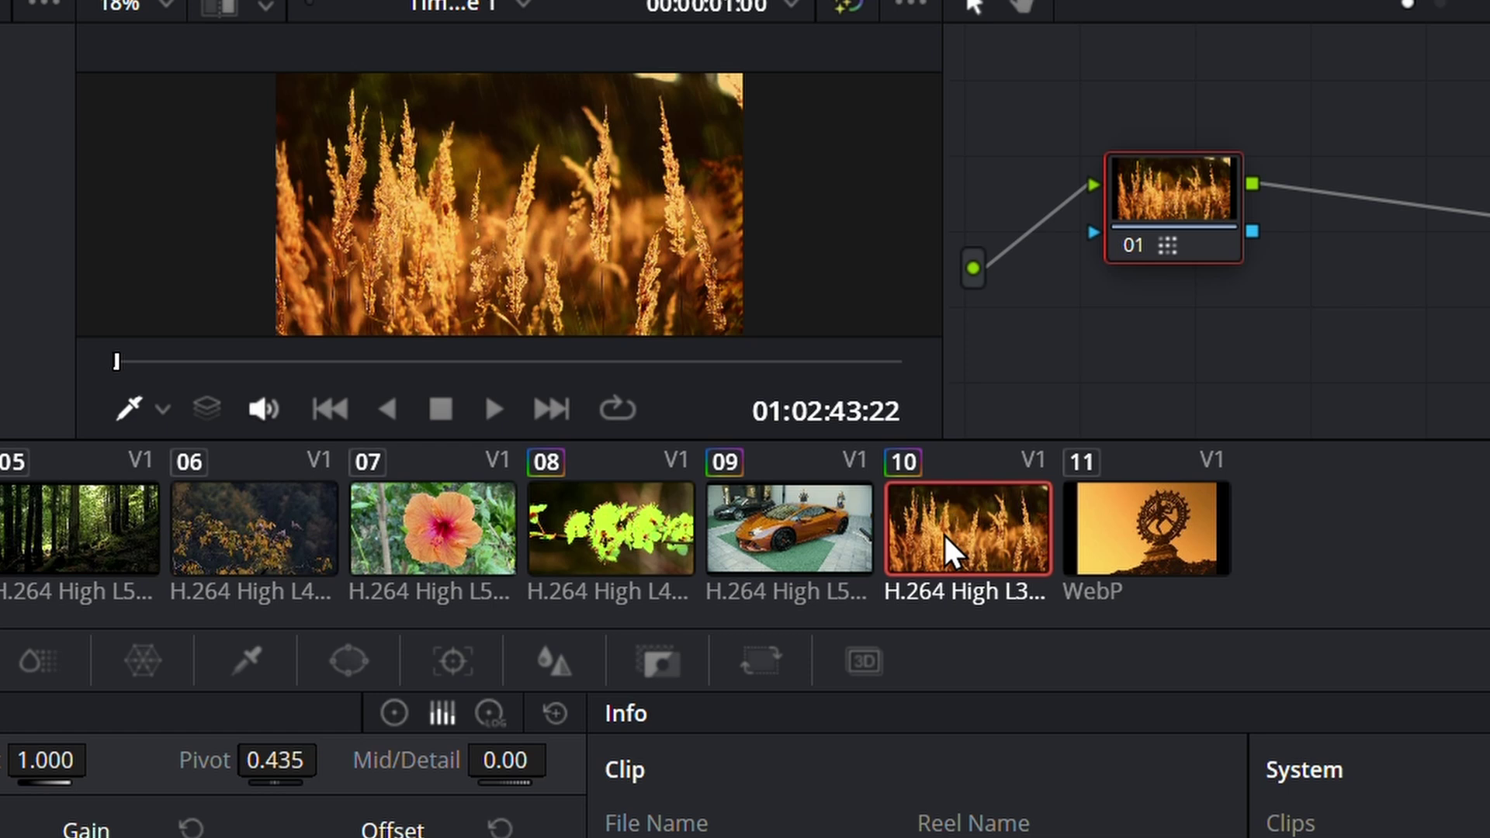
key(space)
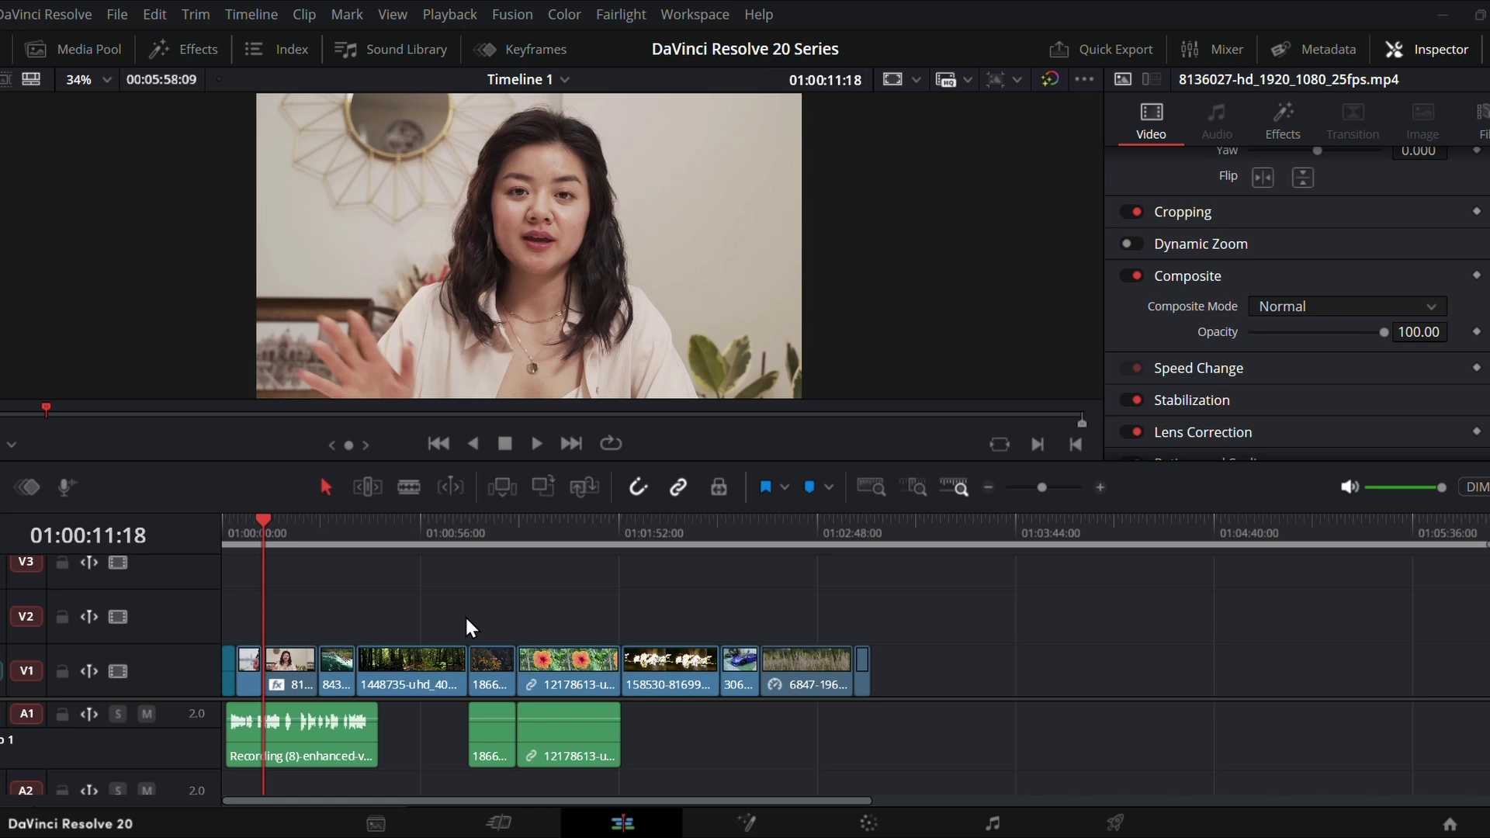
Step: Add an Adjustment Clip on V2 from the start of the timeline and extend it to the end of the last V1 clip
click(186, 49)
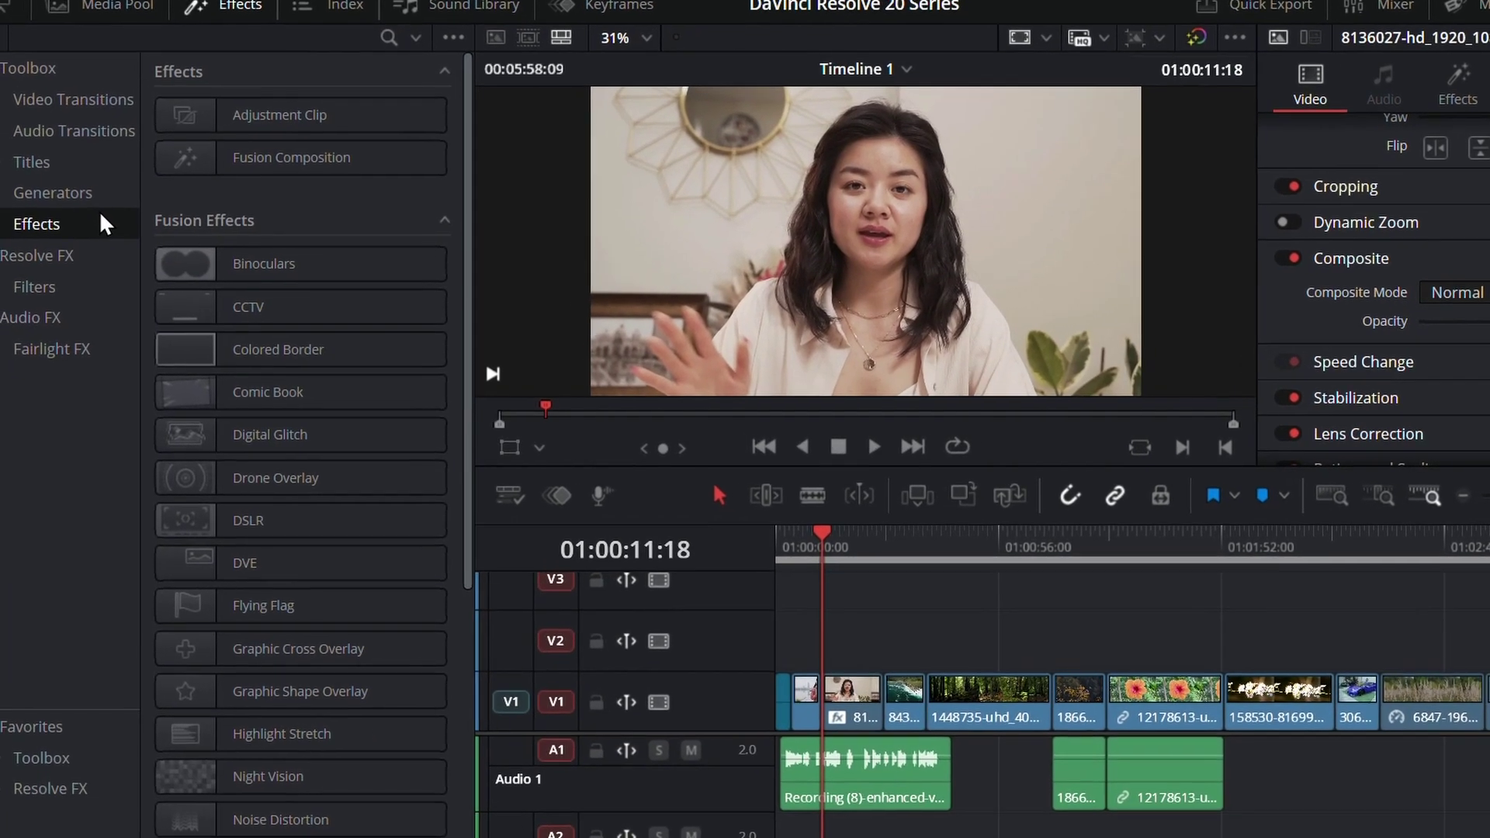
click(289, 115)
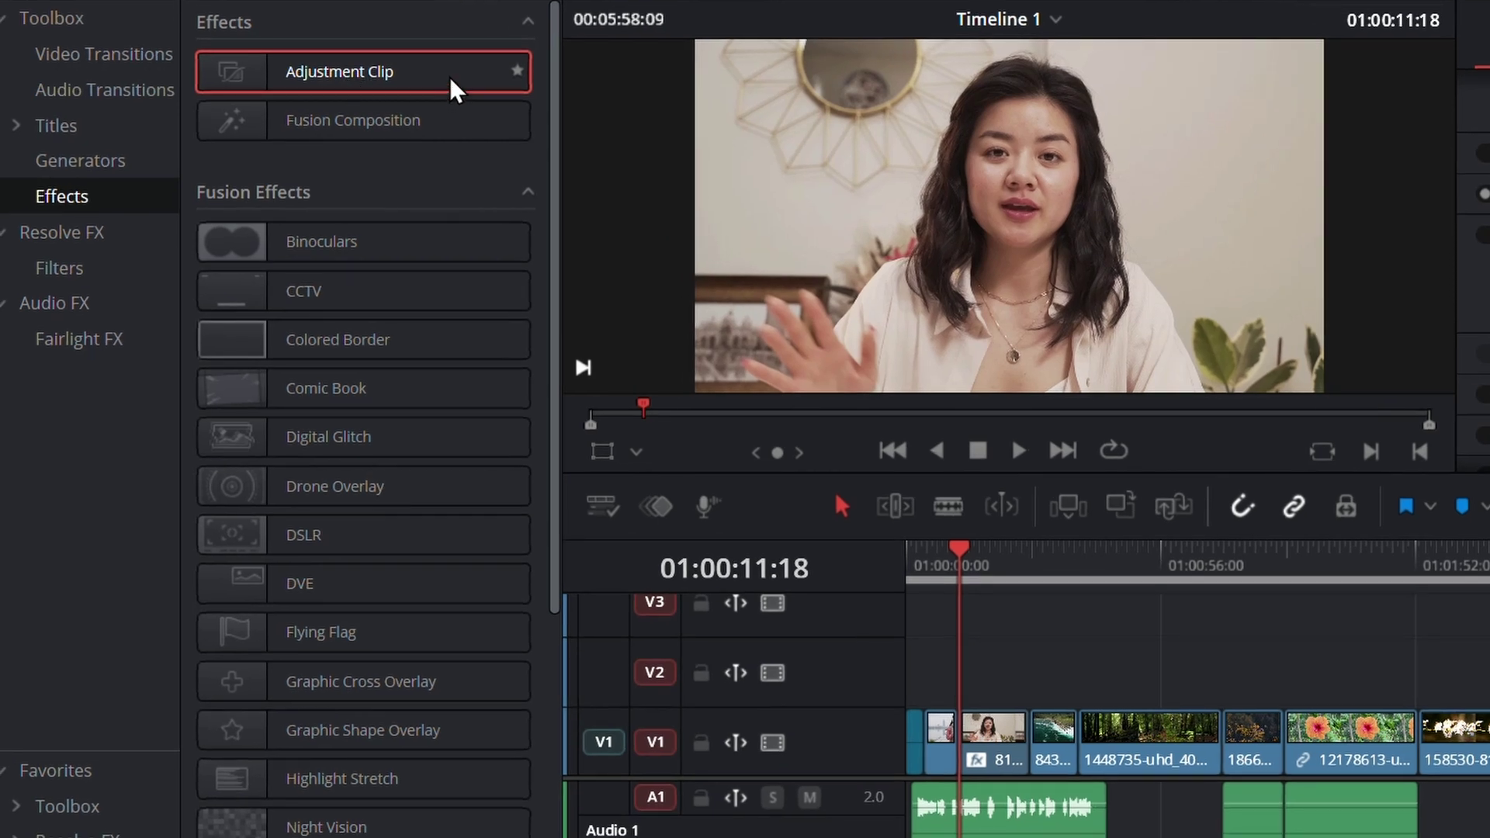
drag(450, 86, 1489, 659)
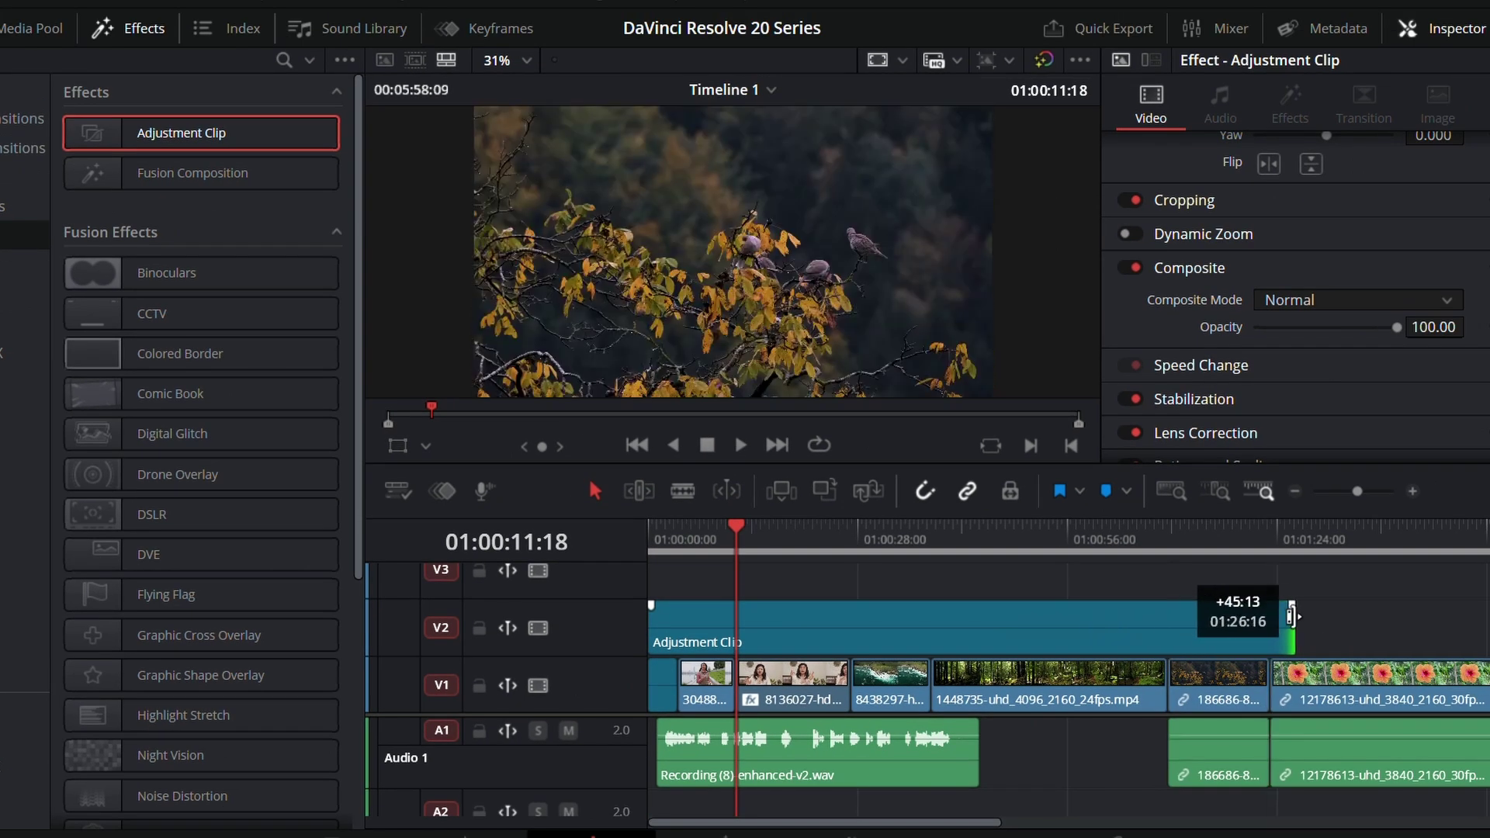
drag(1291, 617, 1378, 617)
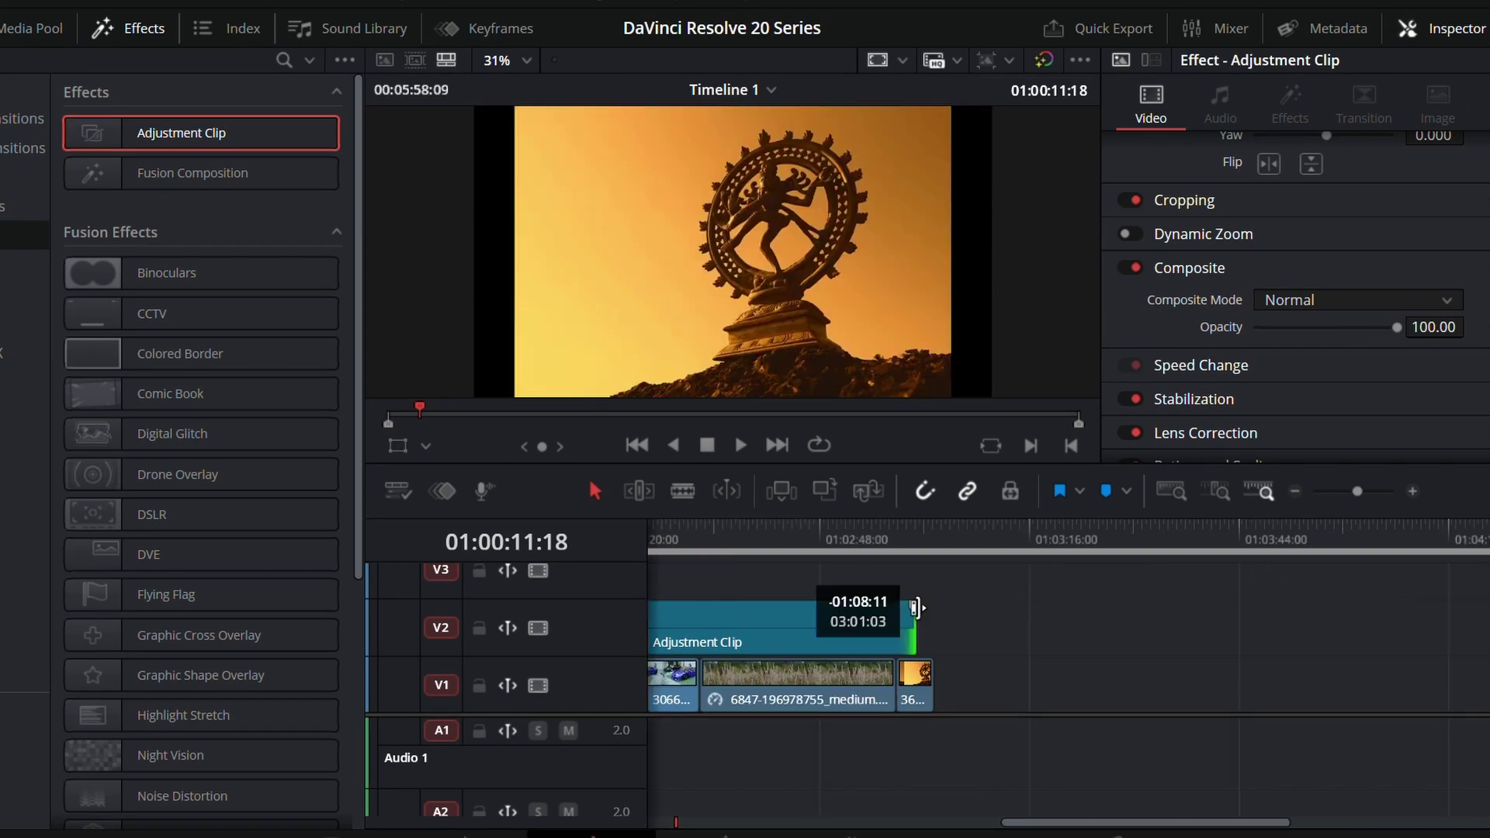
drag(915, 611, 934, 611)
scroll(883, 620, left, 10)
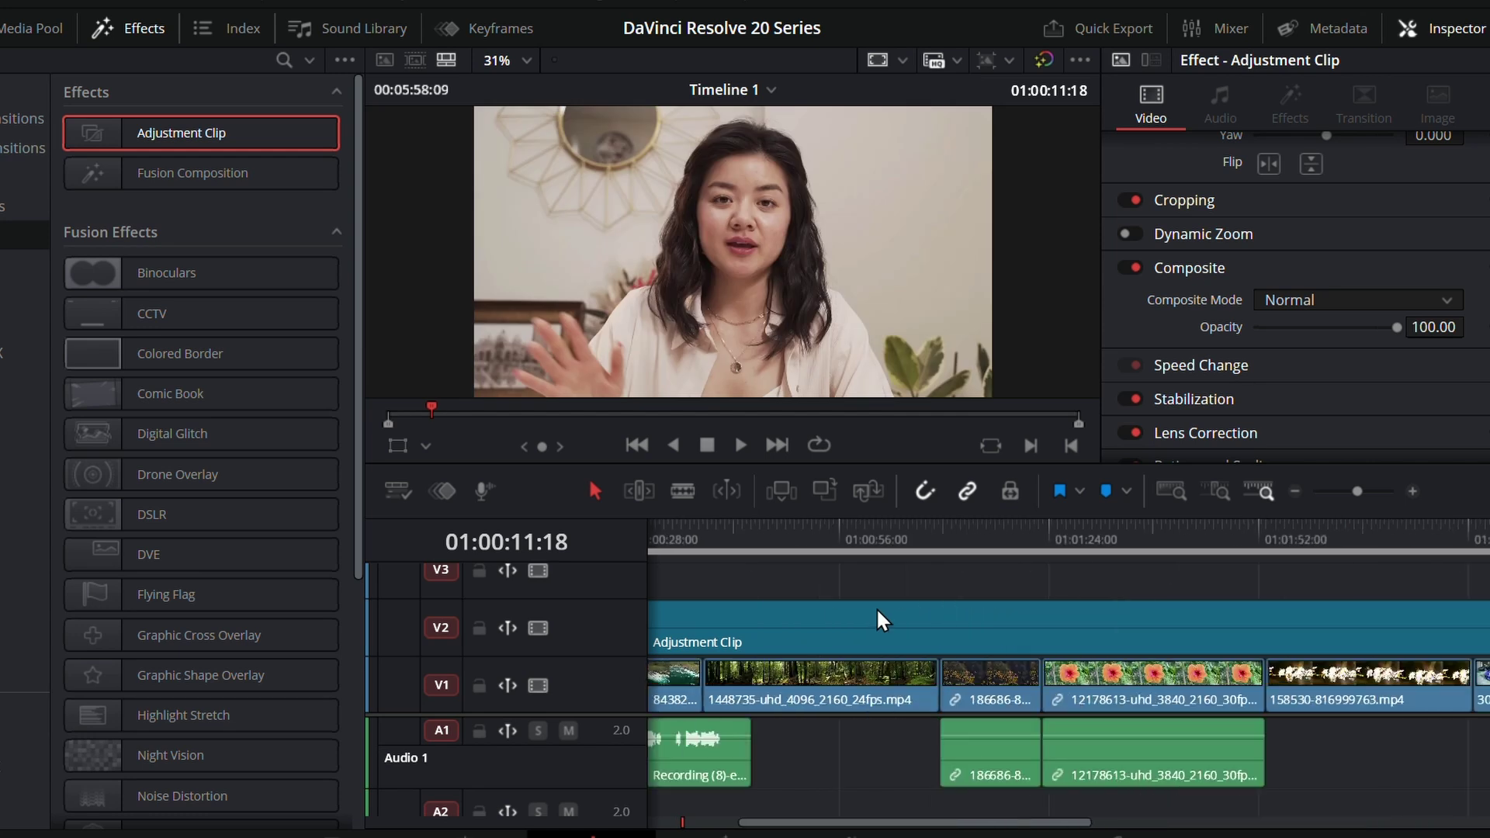
scroll(882, 621, left, 3)
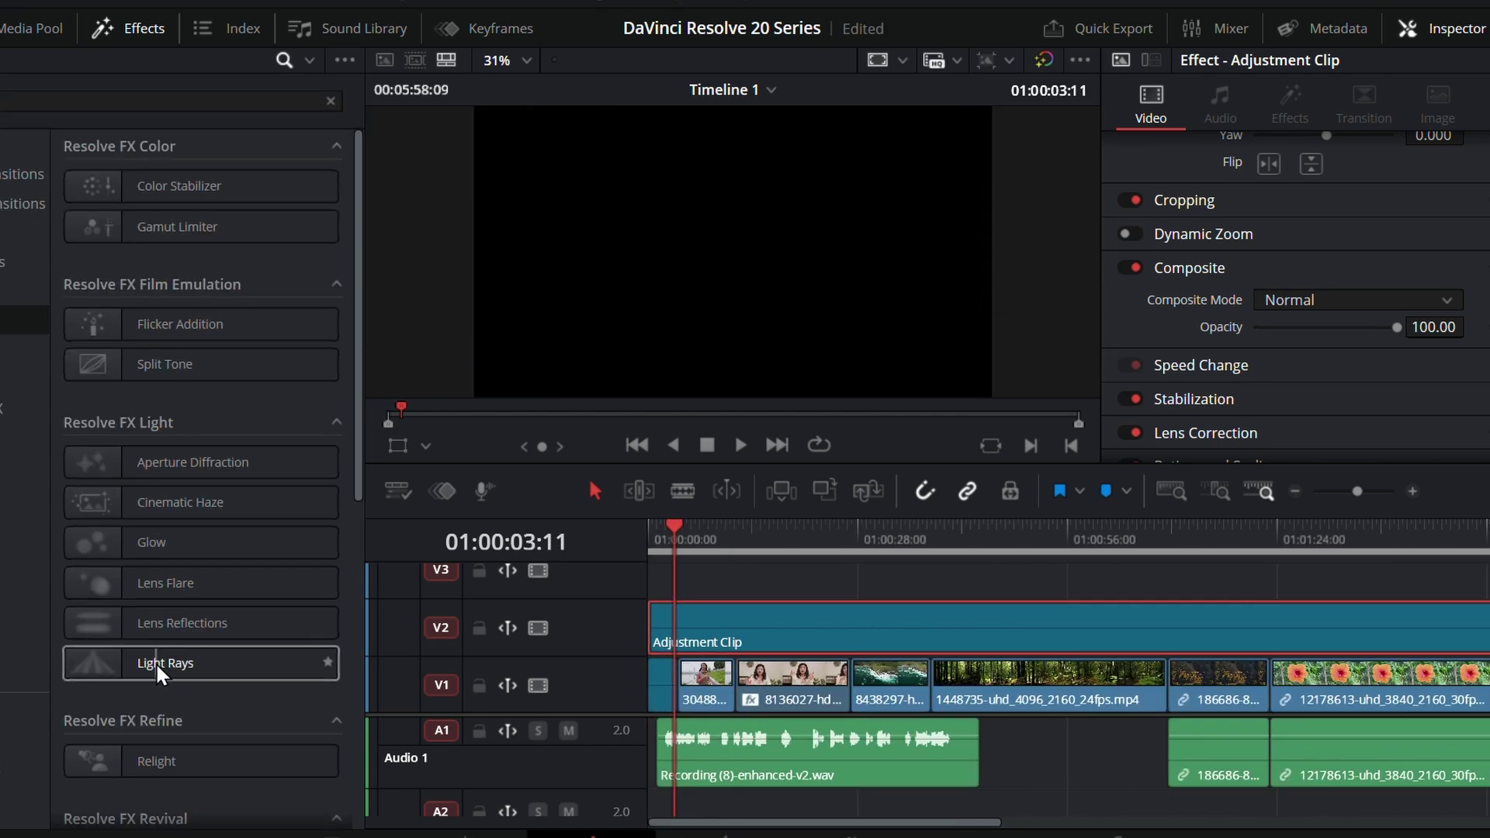
Step: Apply the Light Rays effect to the adjustment clip on V2 and mute audio track A1
drag(159, 673, 778, 630)
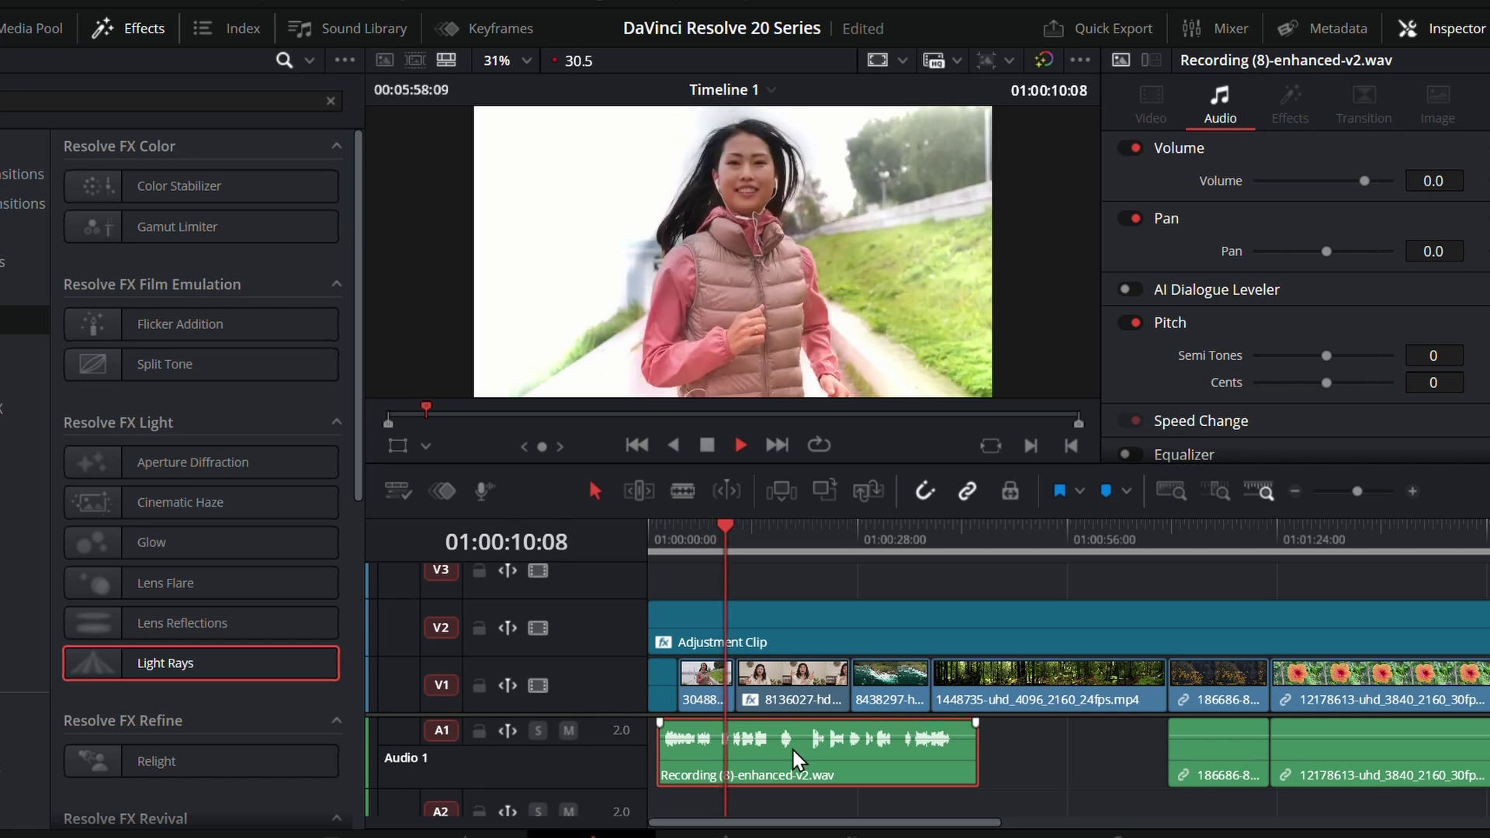
click(569, 731)
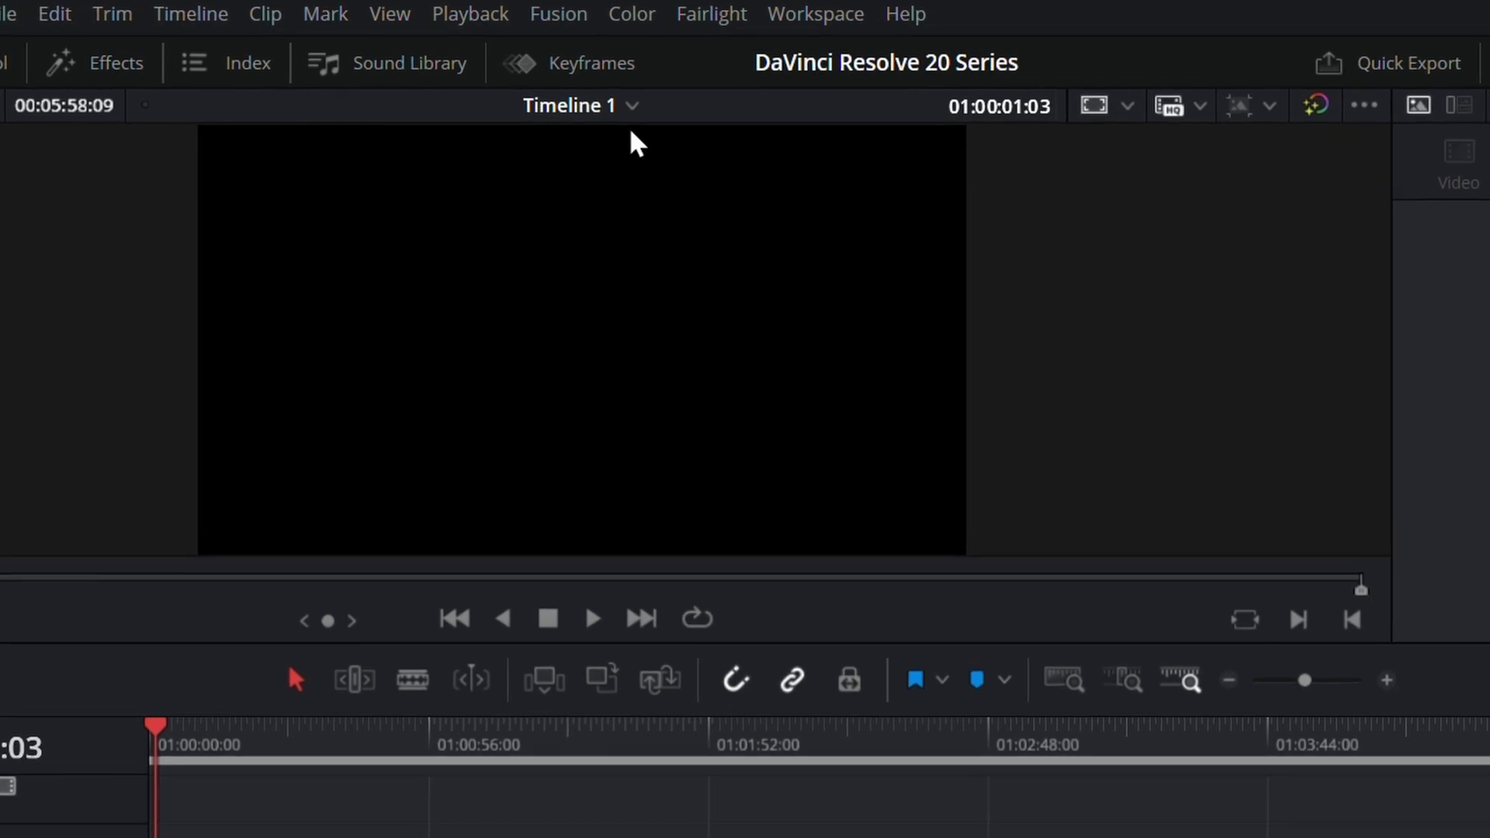
Step: Turn on stacked timelines in the timeline view options so timelines open as tabs
click(617, 100)
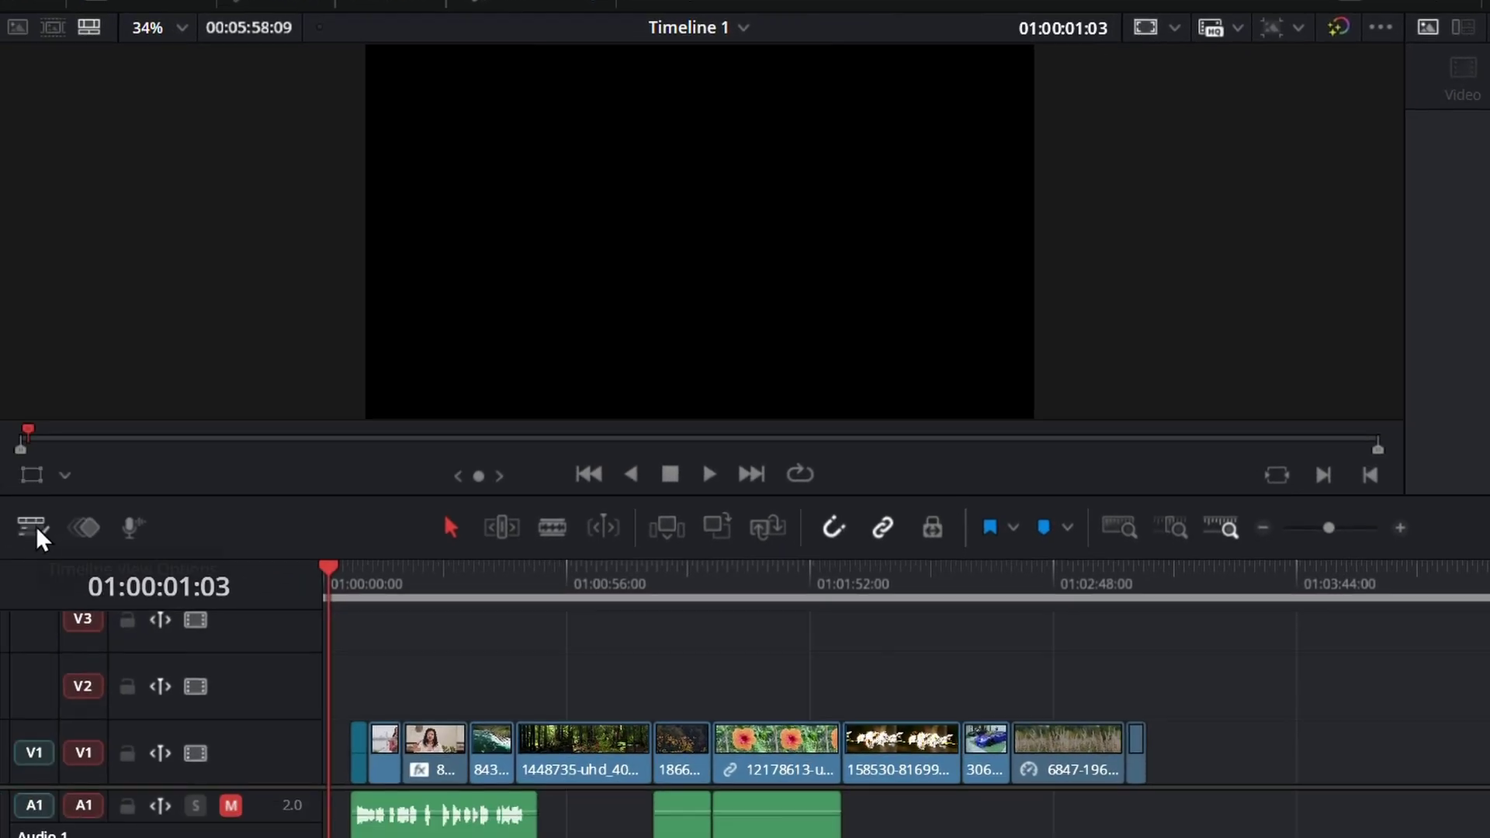
click(27, 528)
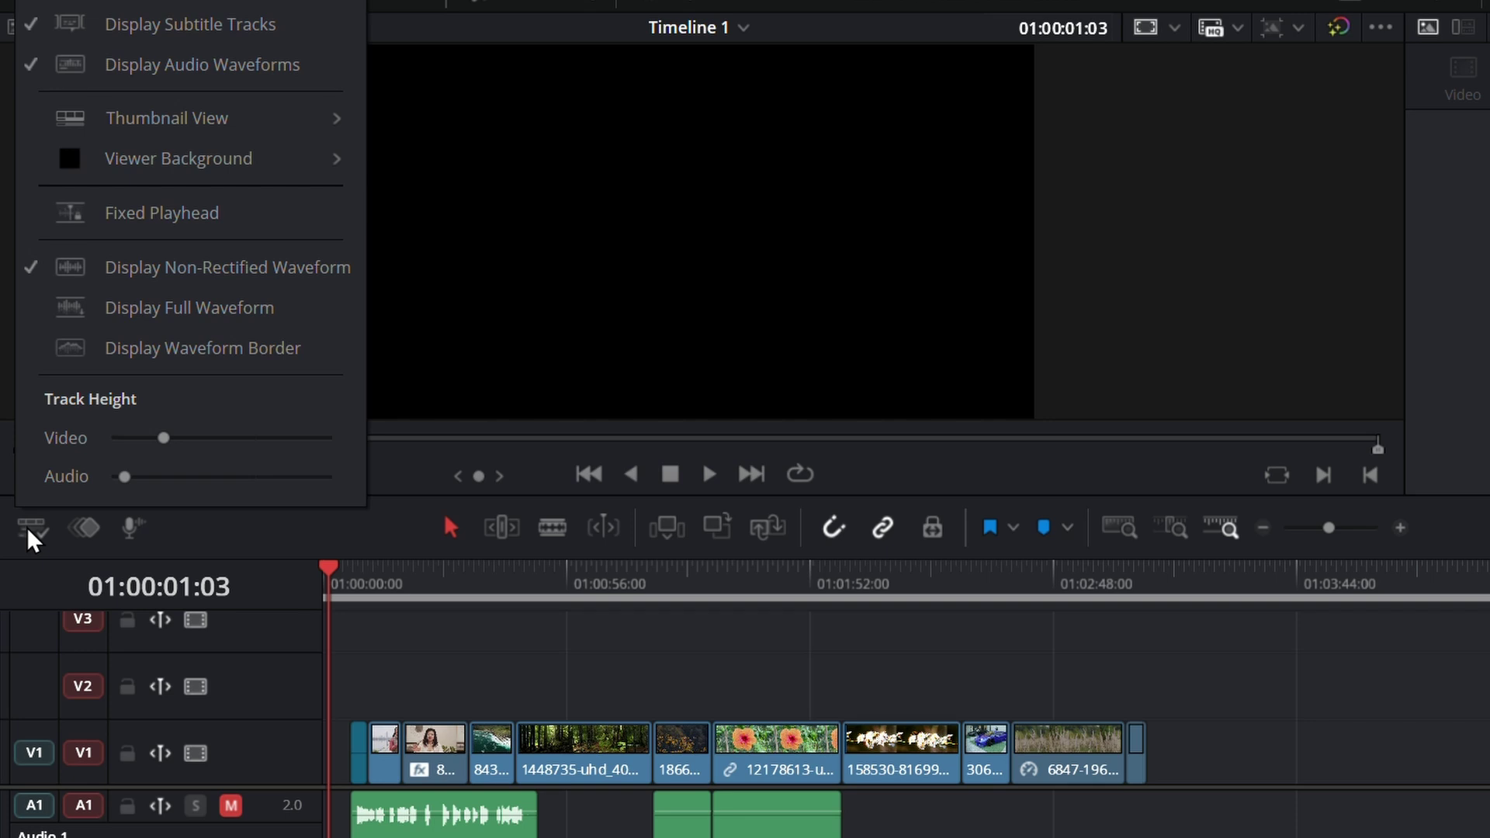
click(85, 54)
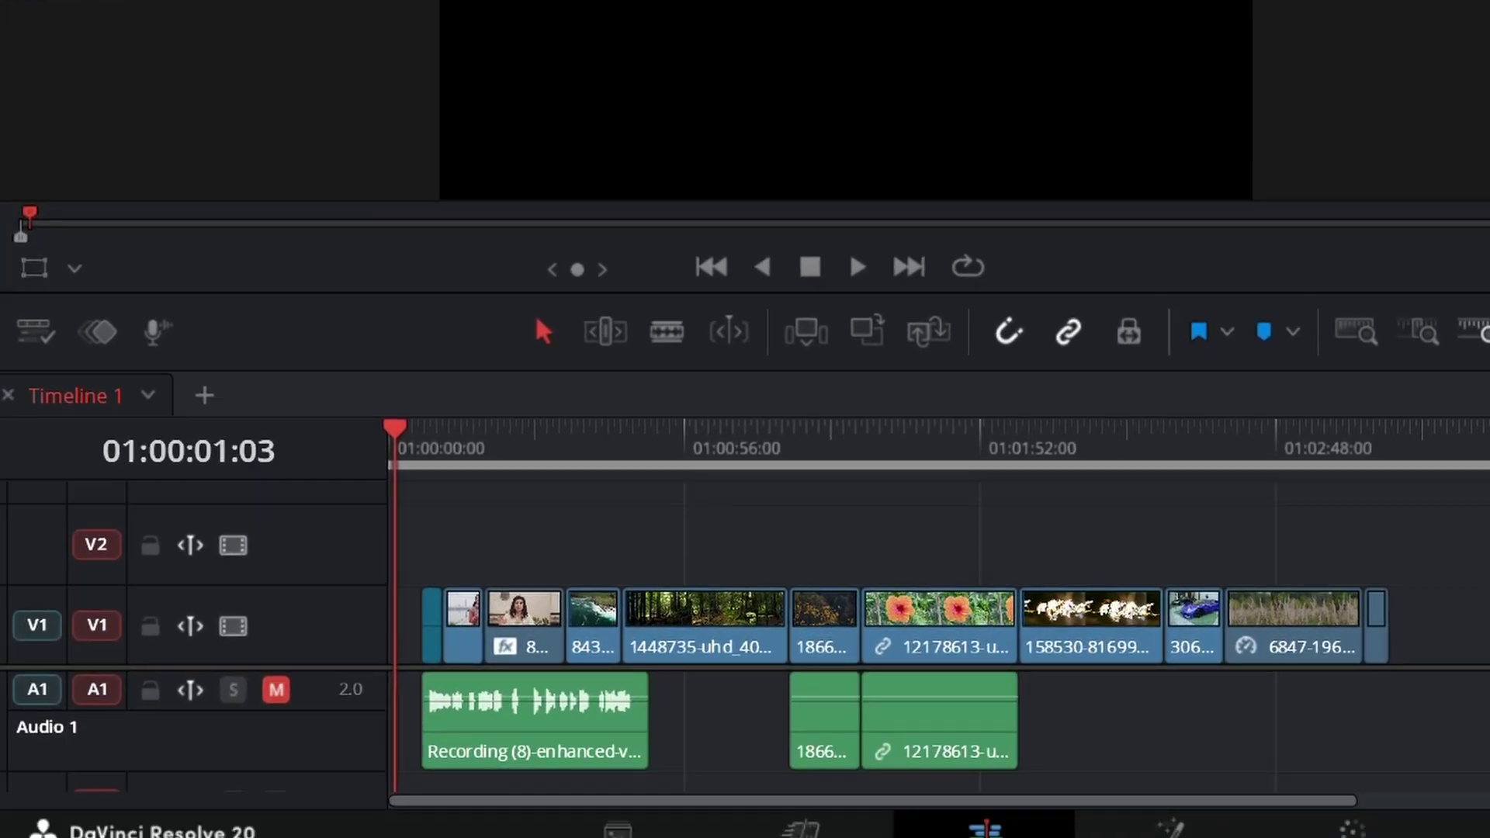
Step: Add two timeline tabs beside Timeline 1 and load Timeline 5 and Timeline 3 into them
click(203, 396)
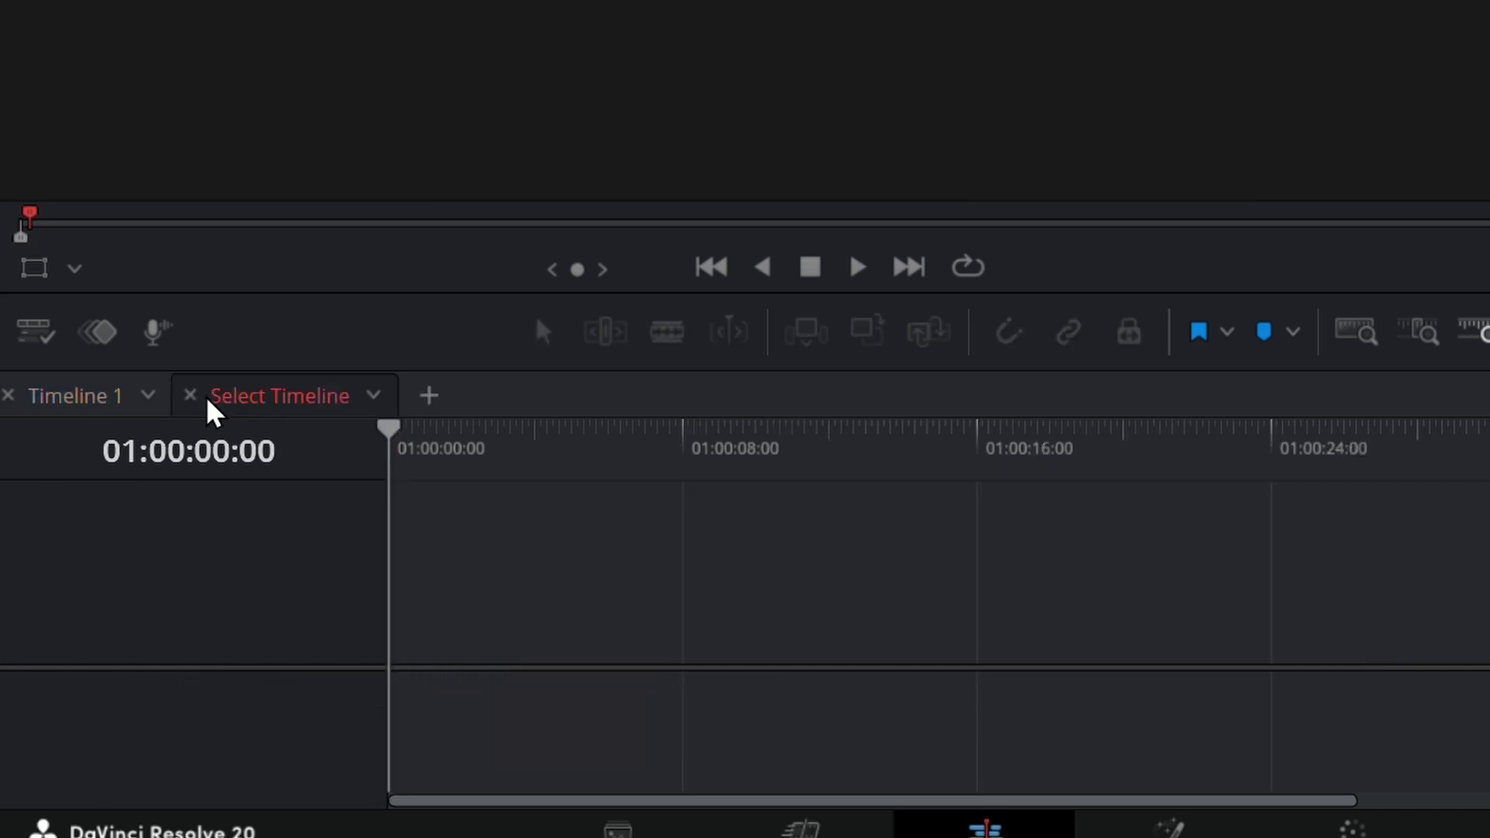
click(372, 400)
click(423, 450)
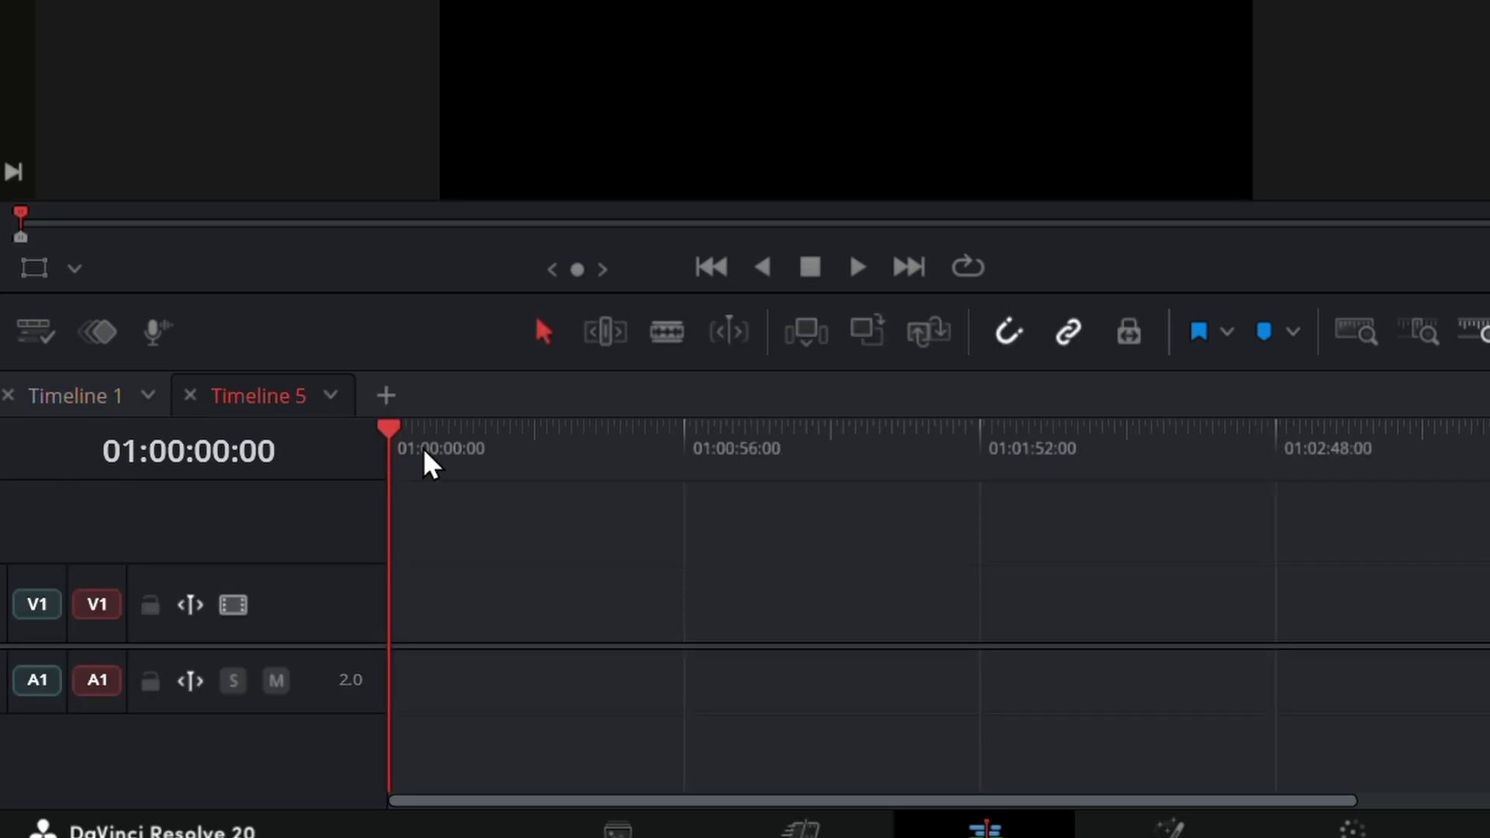
click(384, 397)
click(555, 395)
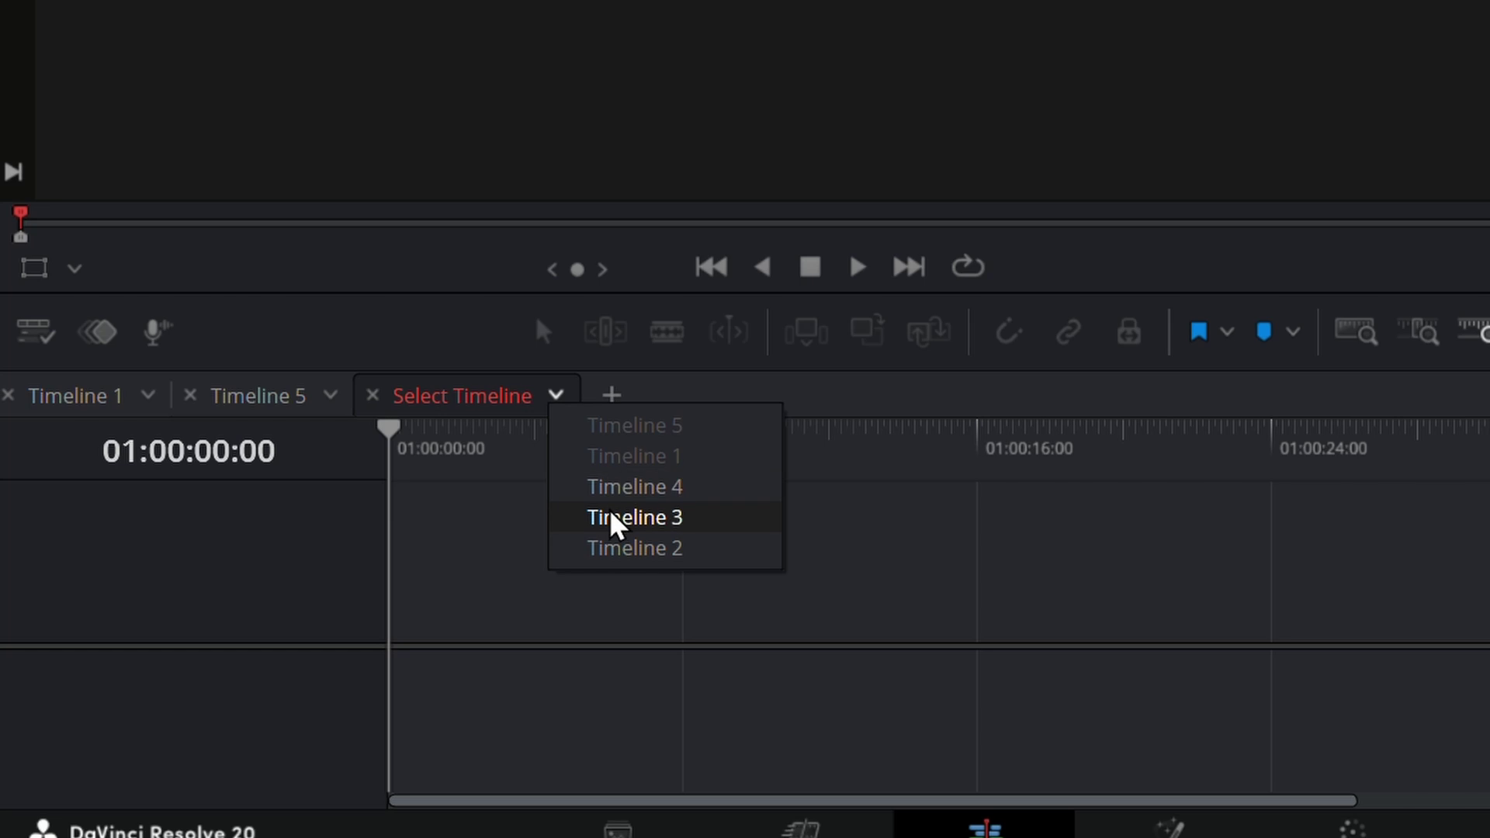
click(613, 517)
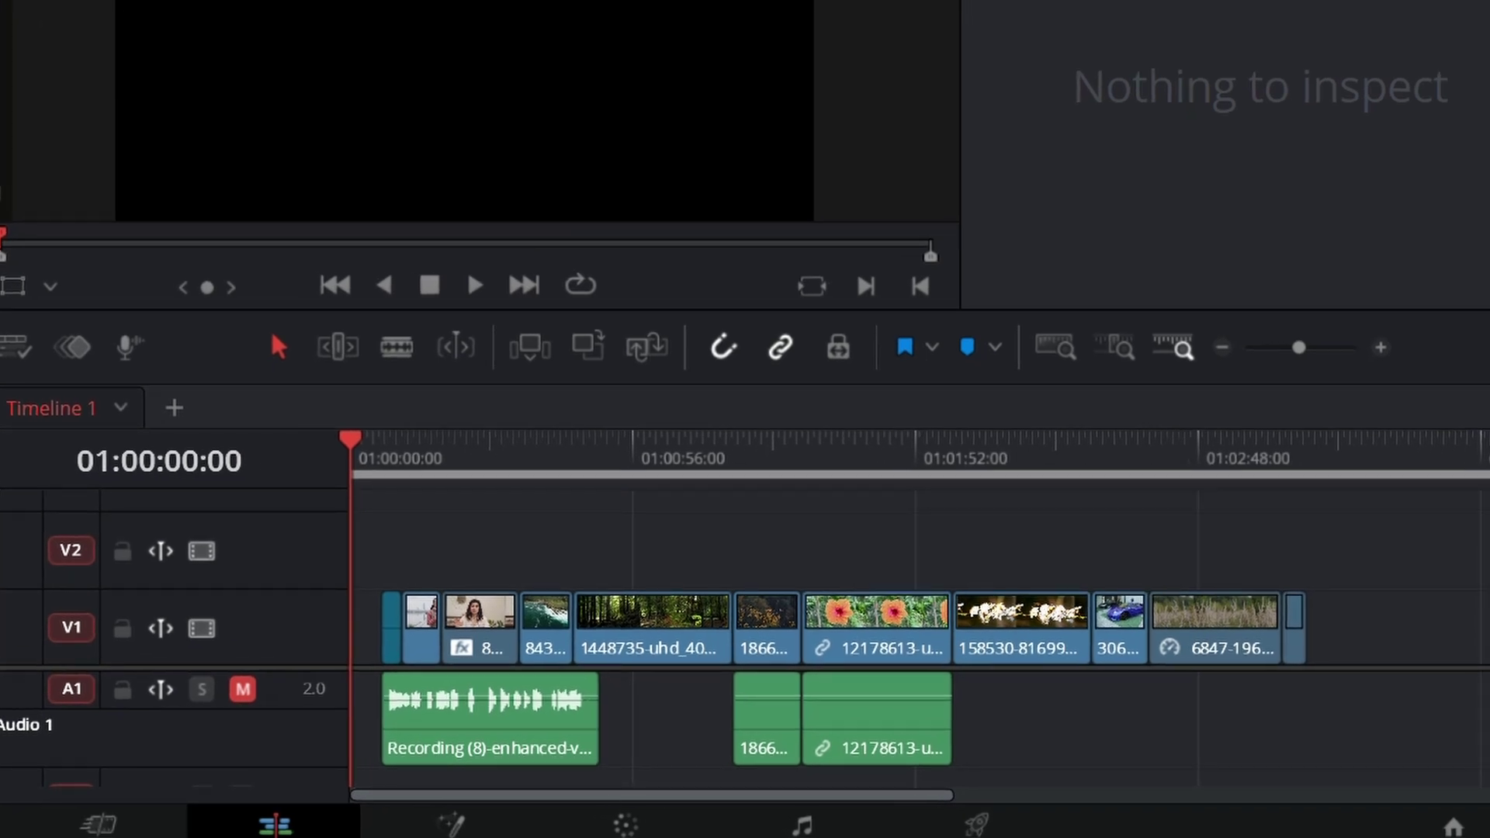
Step: Select all clips in Timeline 1 and cut them, leaving the timeline empty
drag(1343, 689, 330, 627)
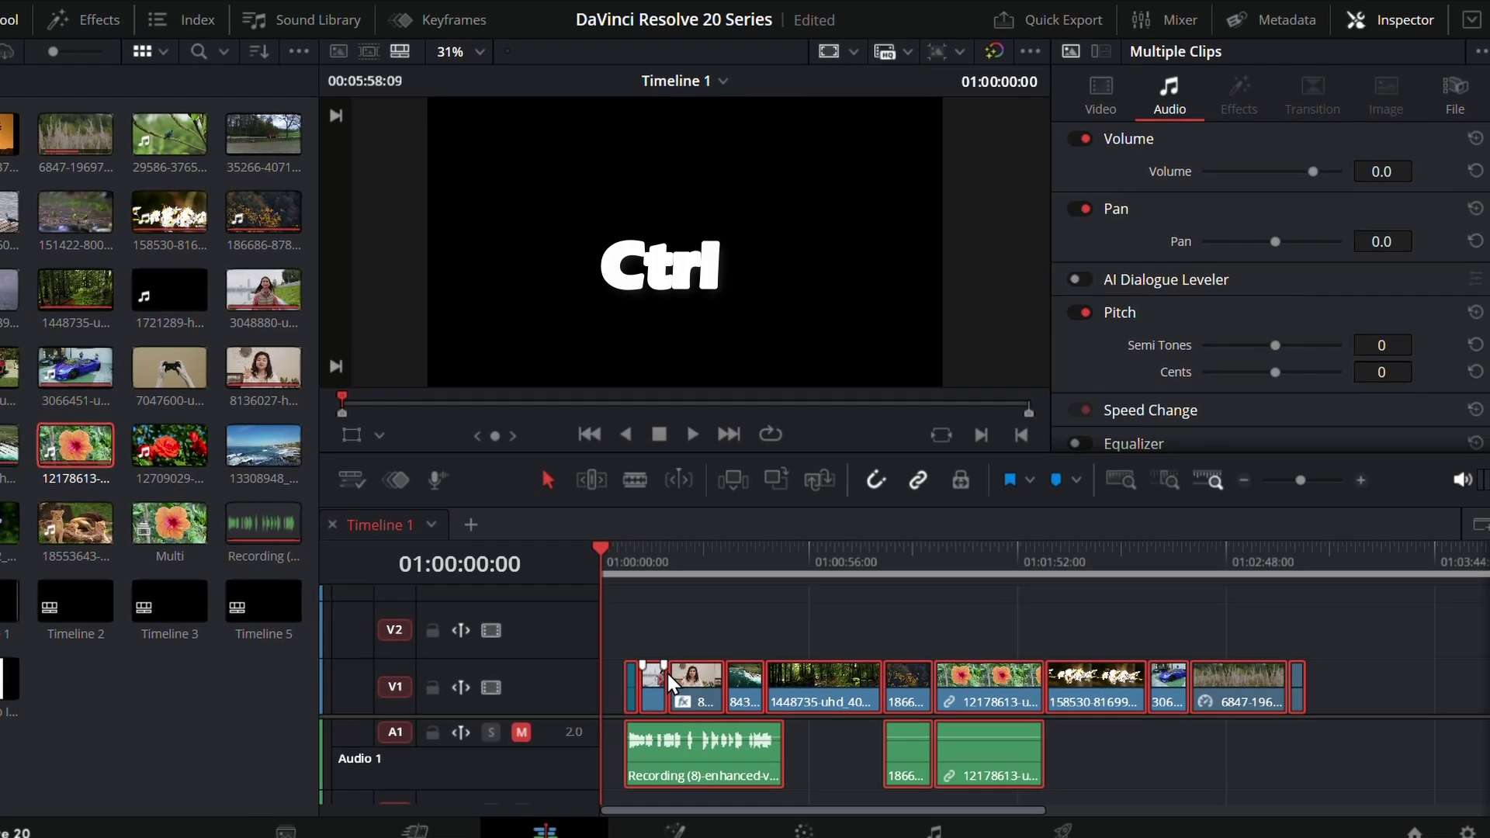
key(ctrl+x)
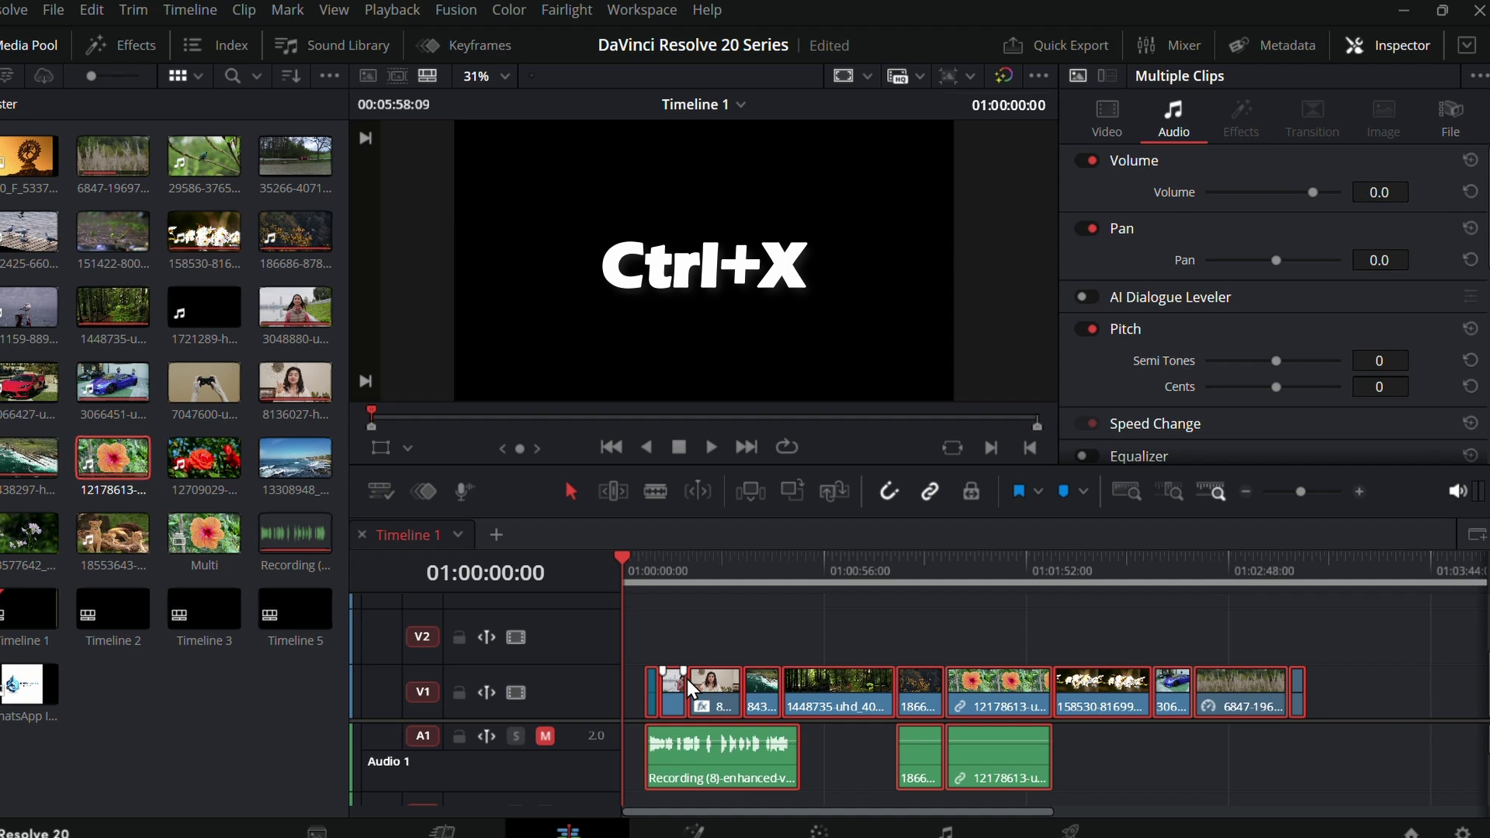
key(ctrl+x)
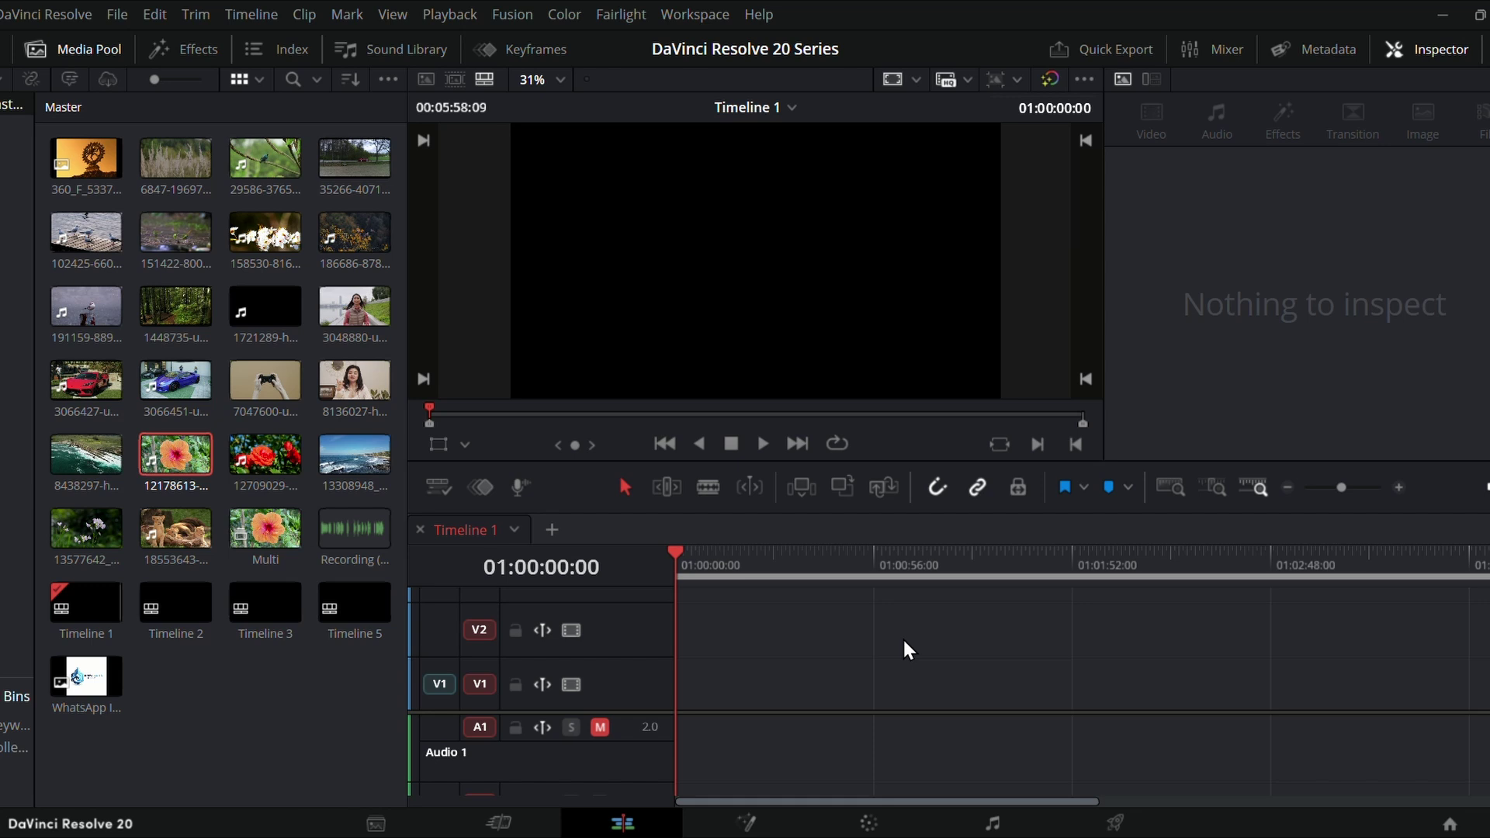
Step: In Timeline 1's timeline settings, stop using the project settings and choose a higher timeline frame rate than 24 fps
click(93, 610)
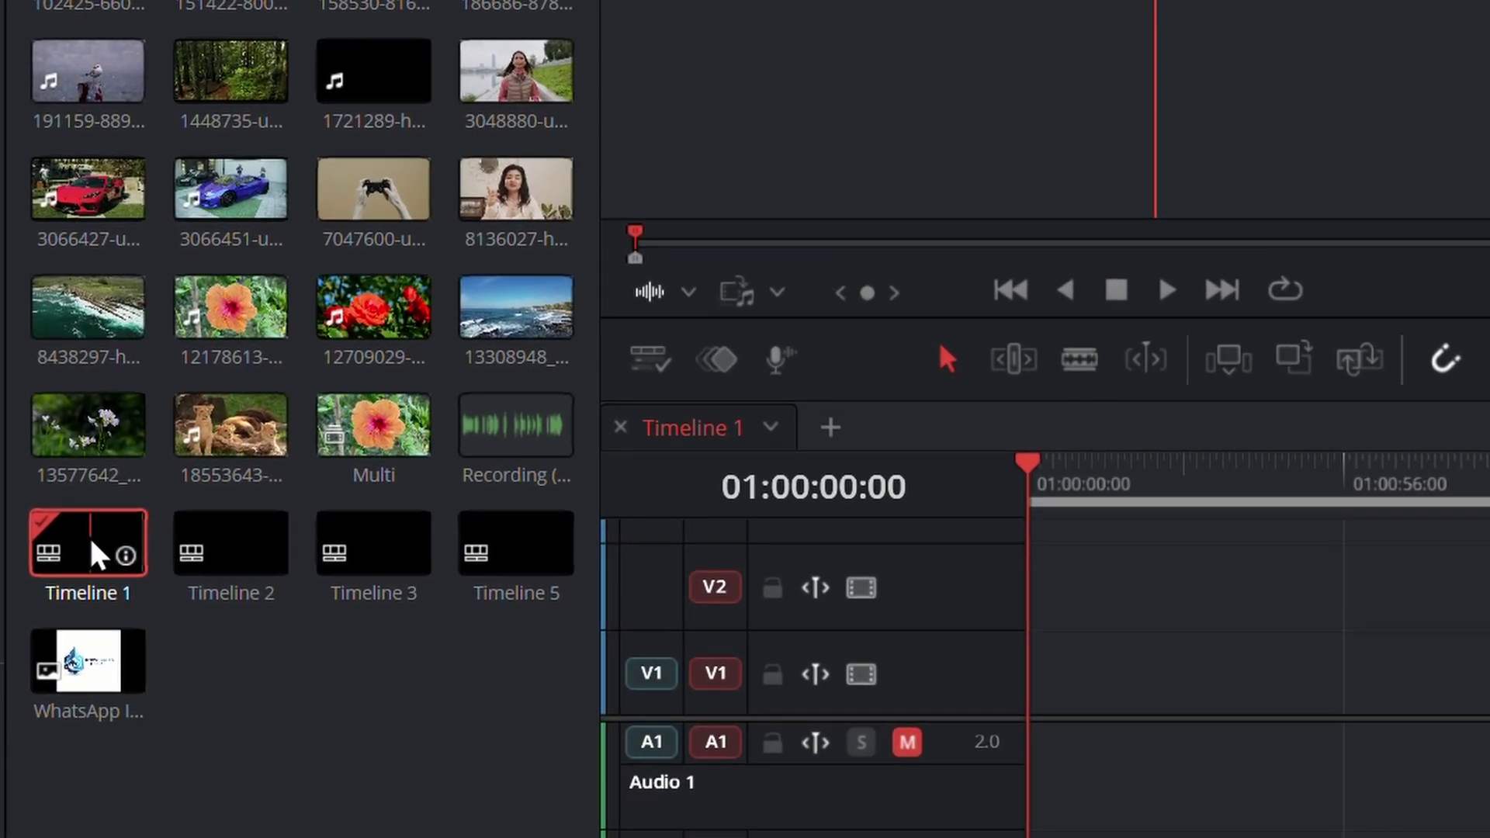
right_click(99, 556)
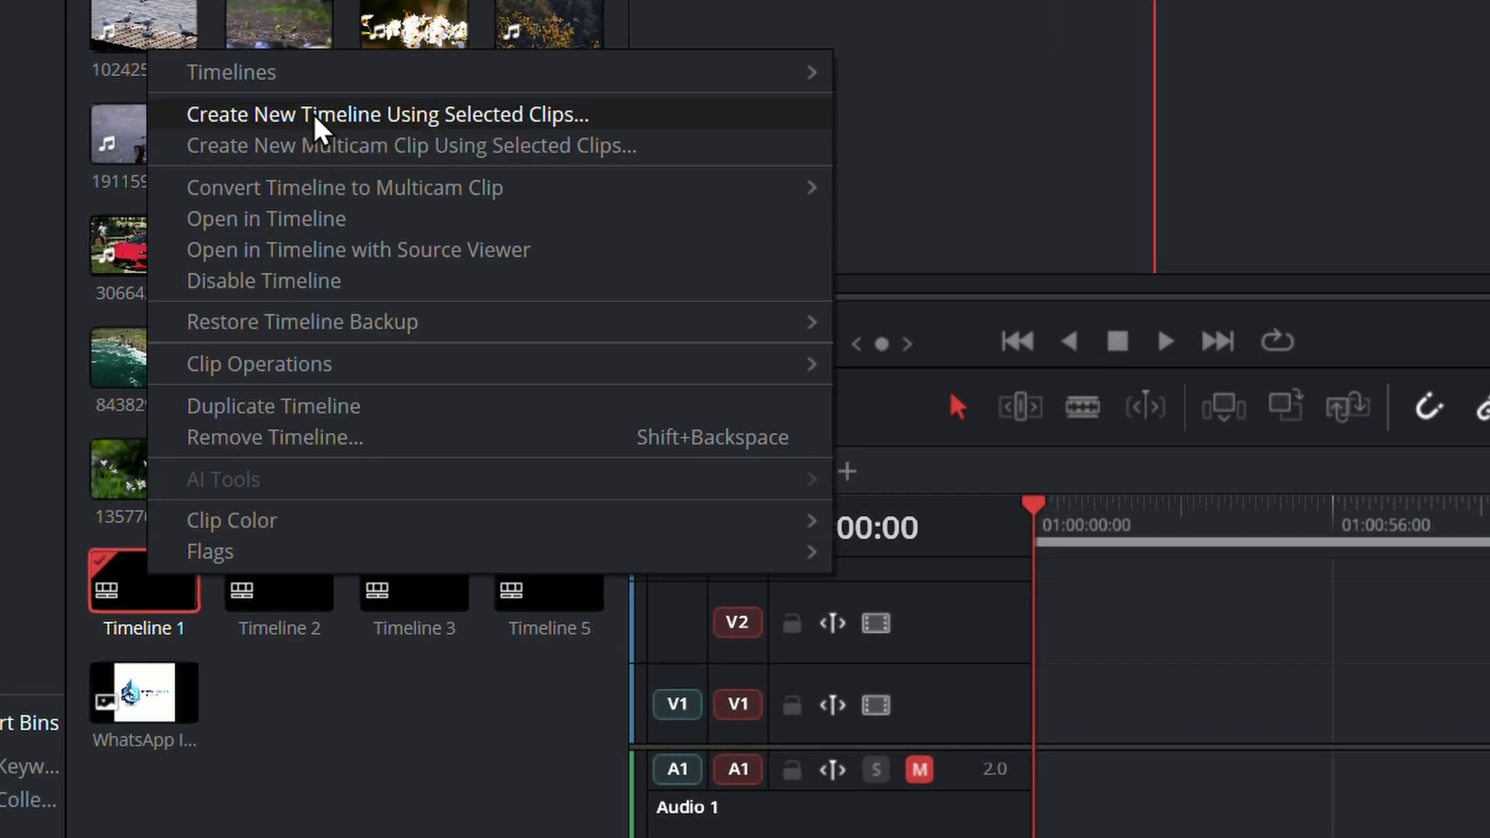
mouse_move(306, 72)
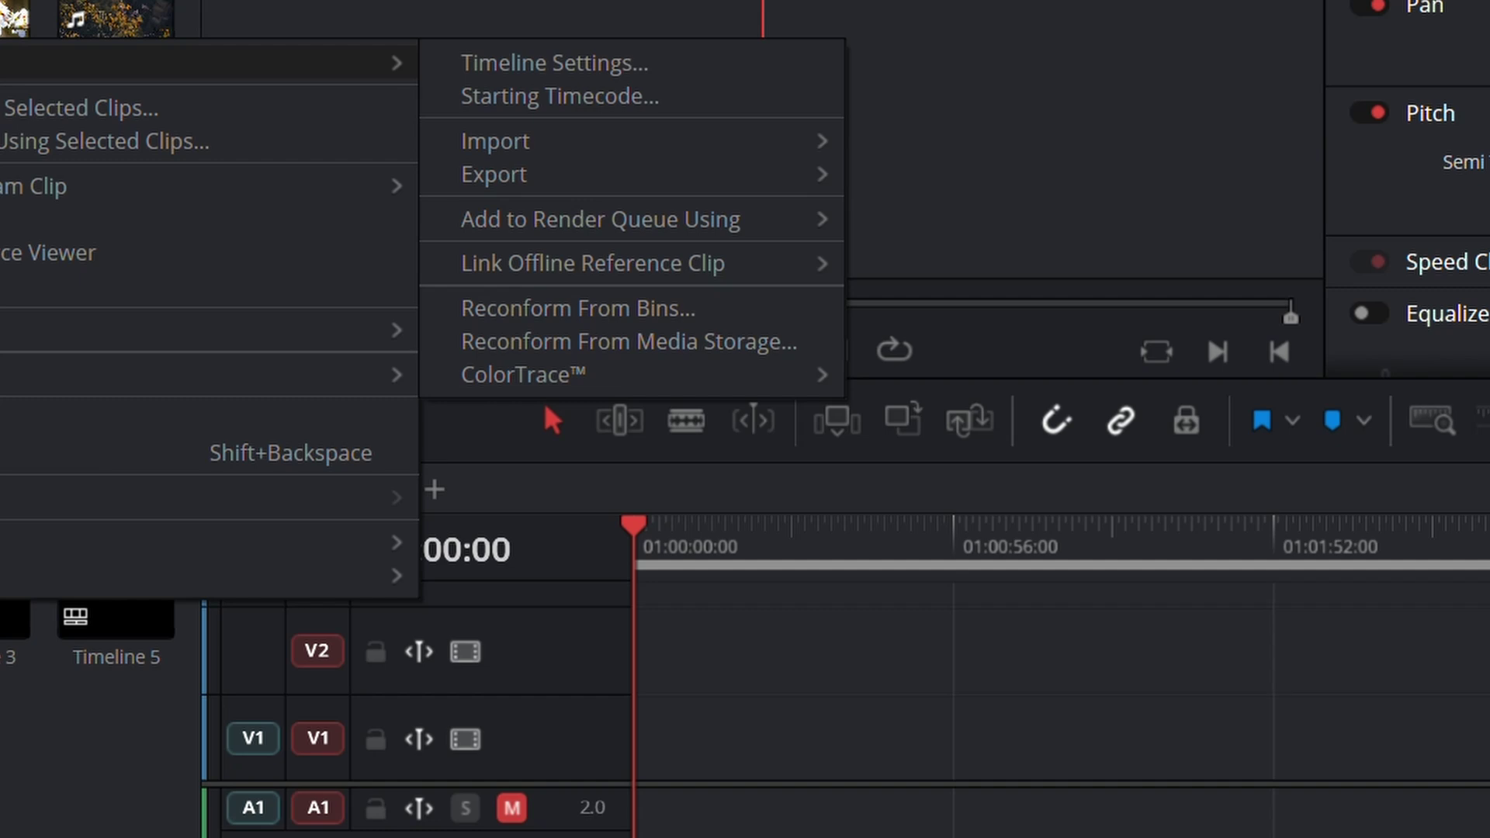
click(518, 64)
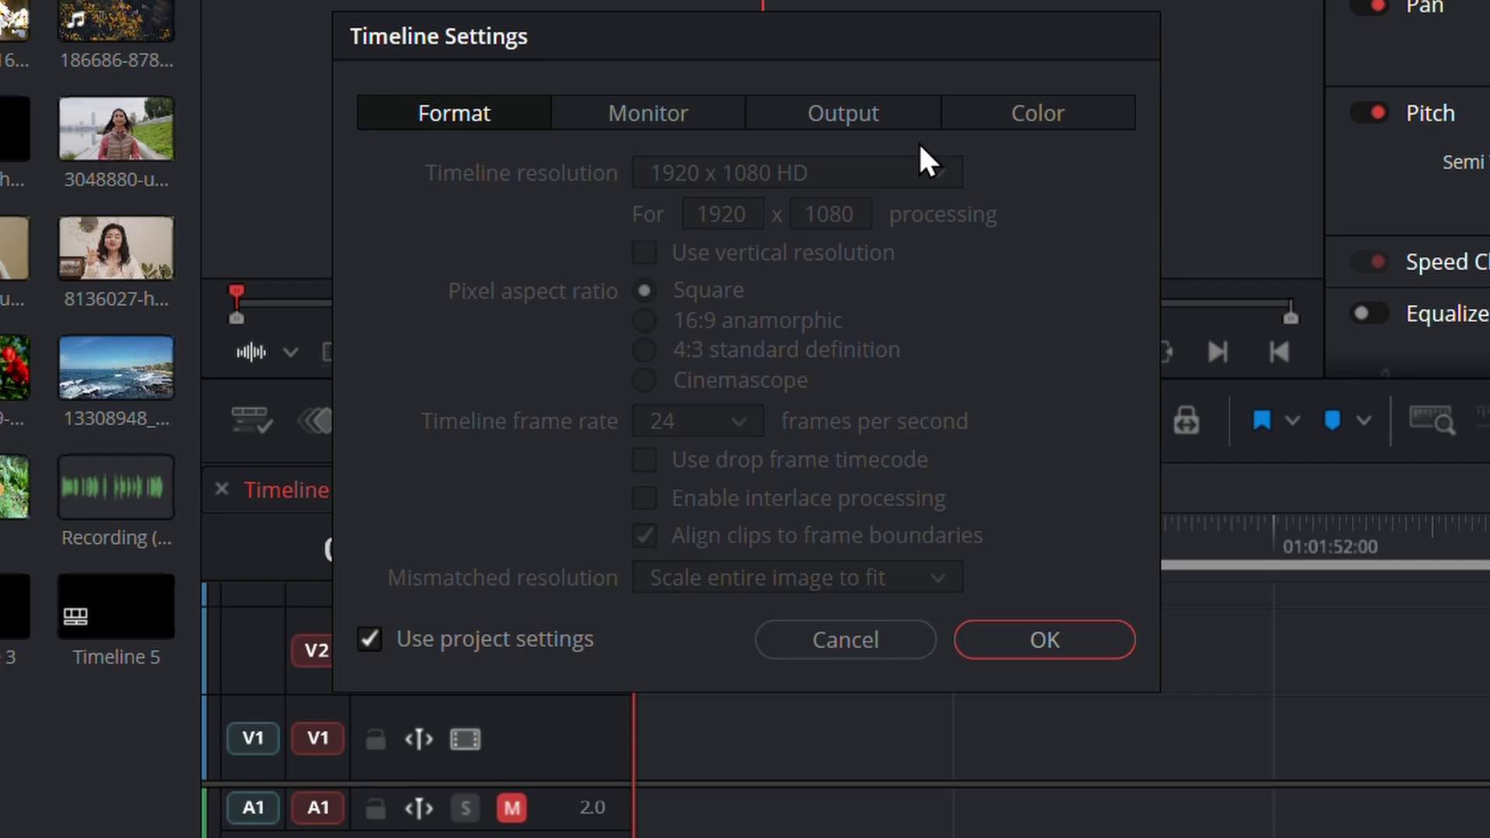
click(369, 639)
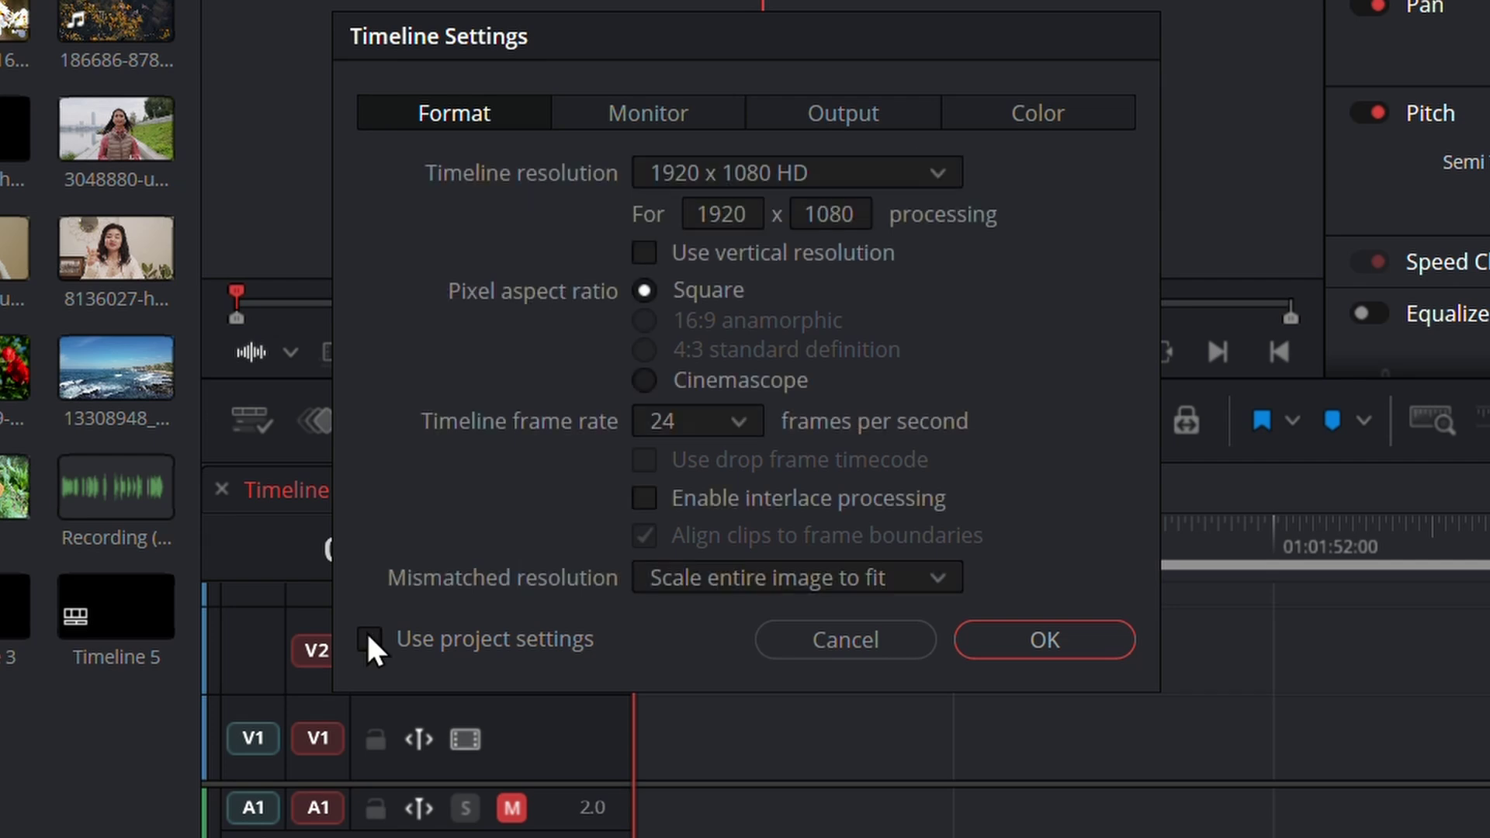
click(743, 427)
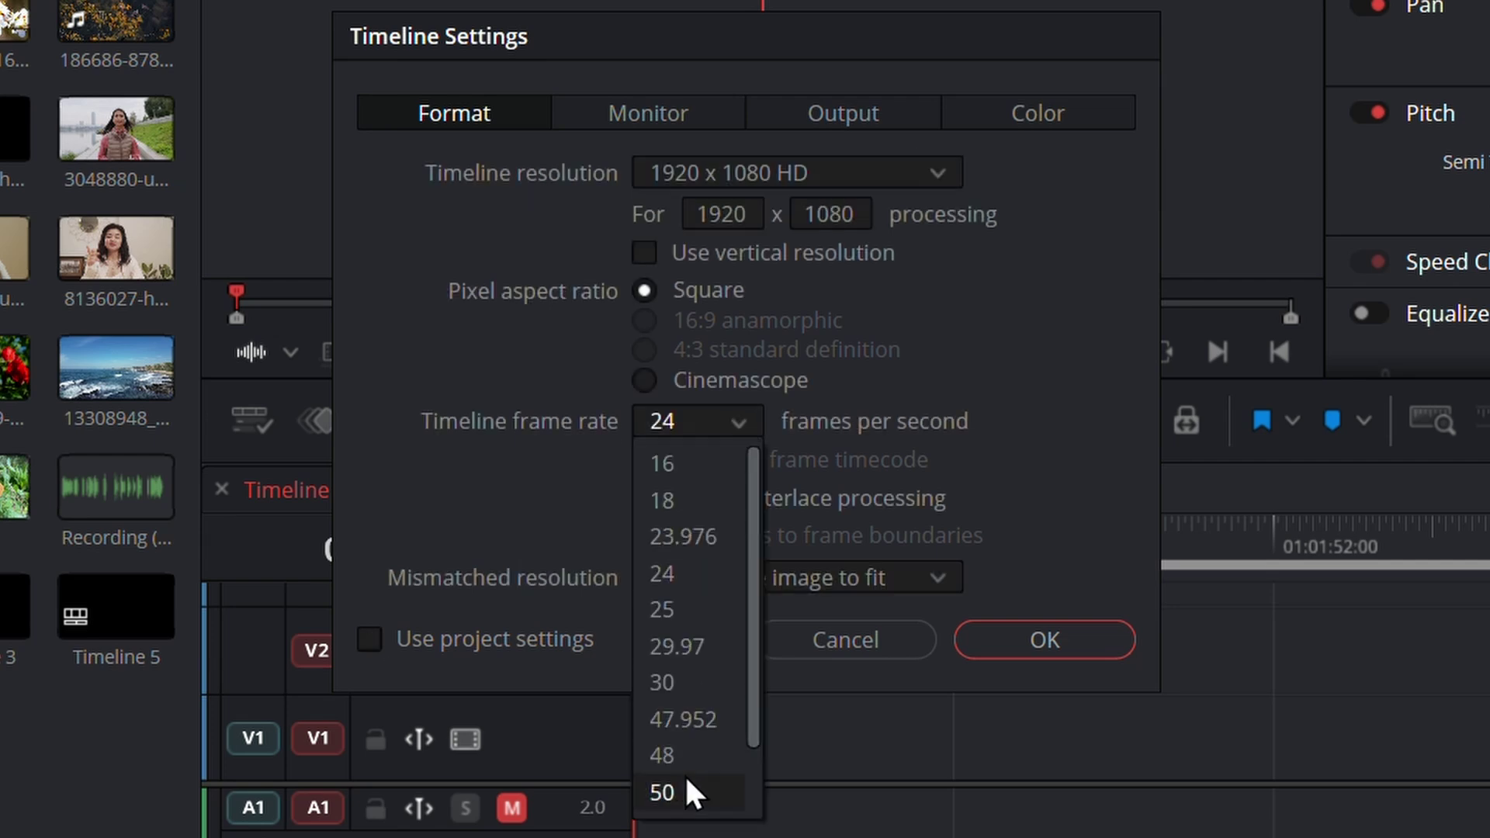
click(678, 818)
click(1042, 638)
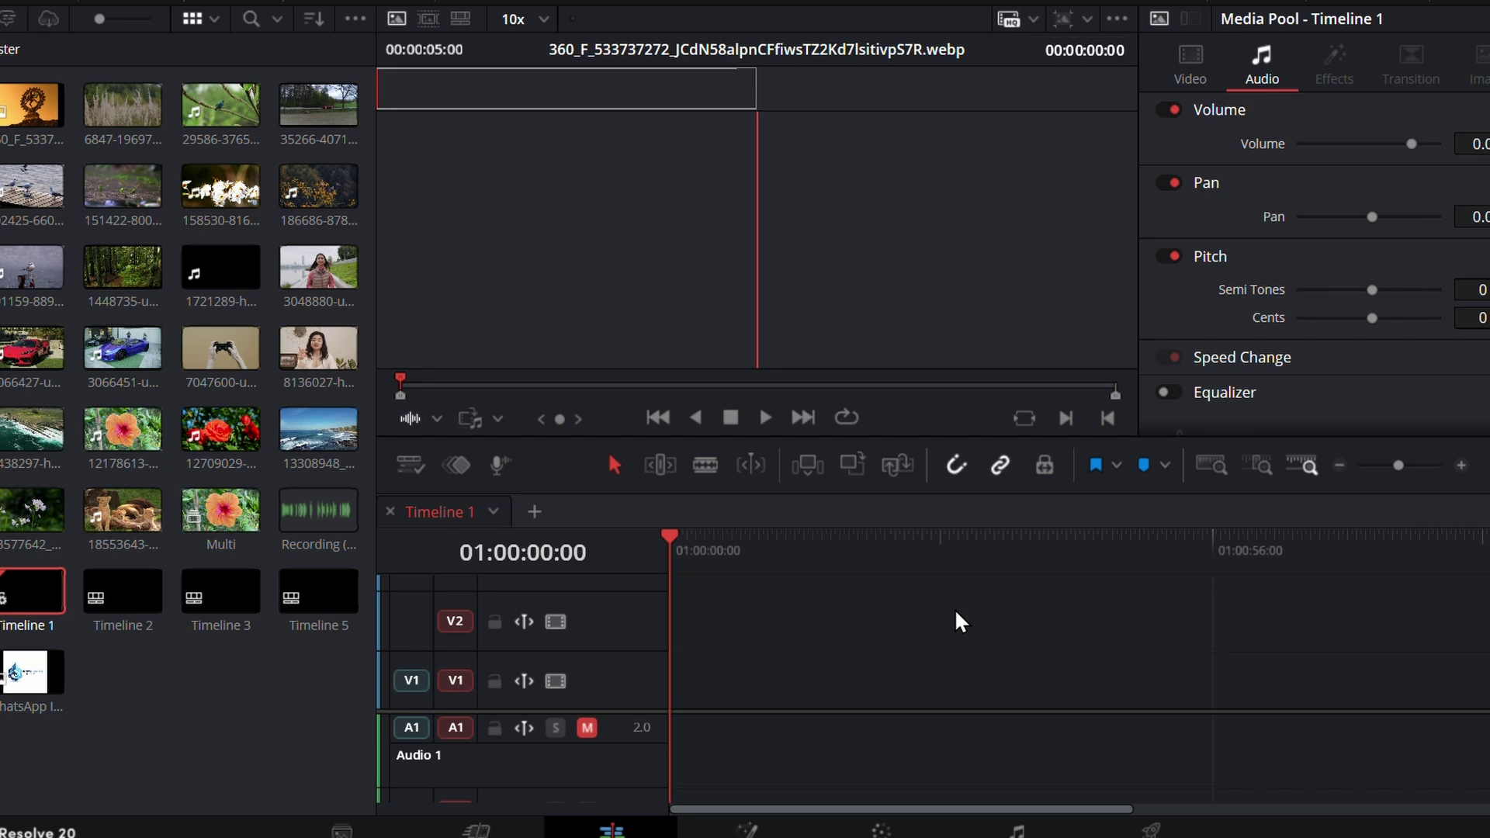
Step: Paste the cut clips back into Timeline 1 and move the playhead near its start
key(ctrl+v)
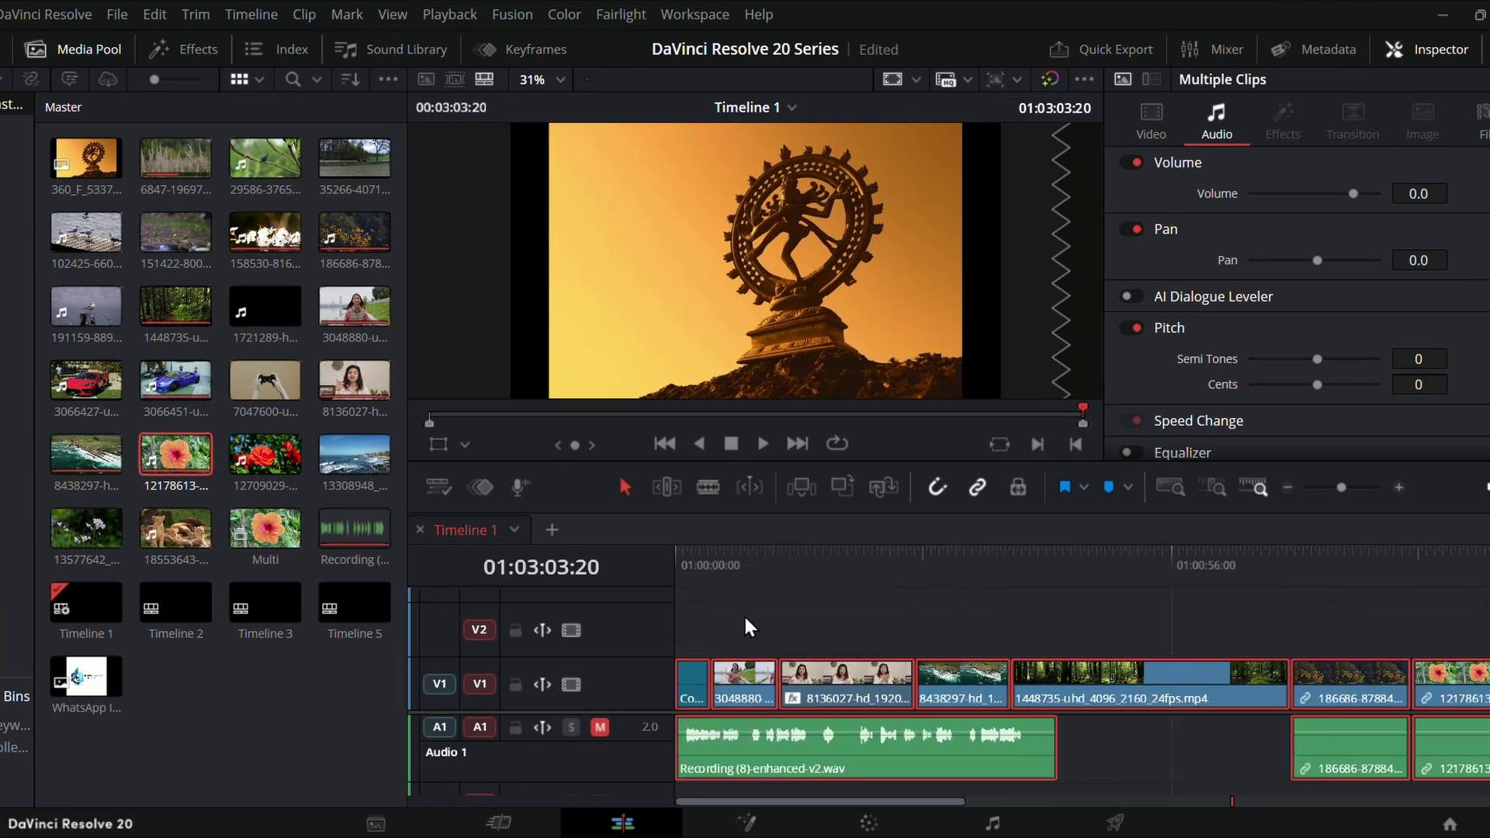
click(711, 561)
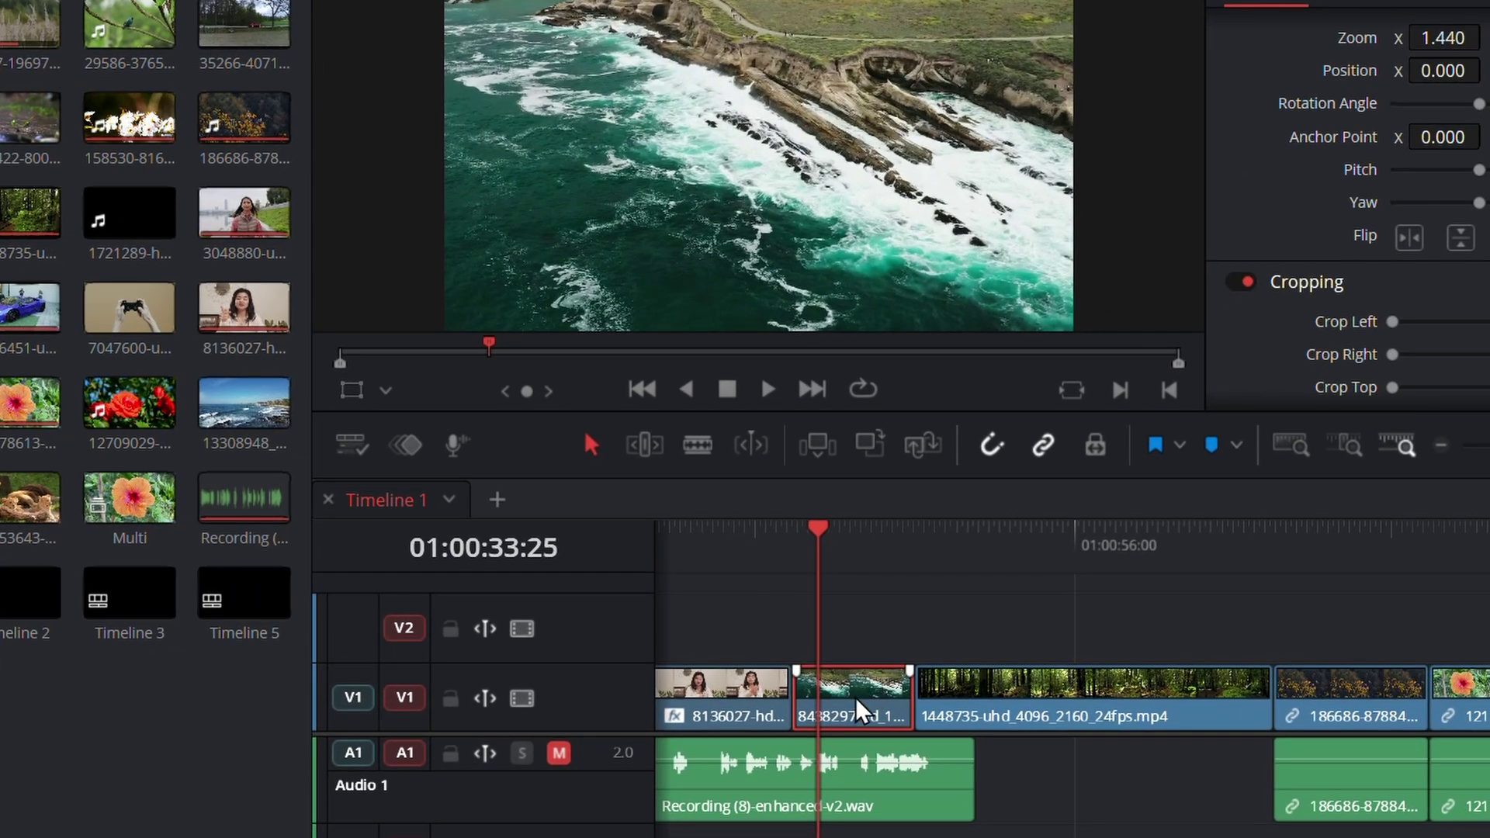
Step: Copy the 8438297 coast clip and paste all its video attributes onto the 1448735 forest clip, maintaining keyframe timing
right_click(828, 694)
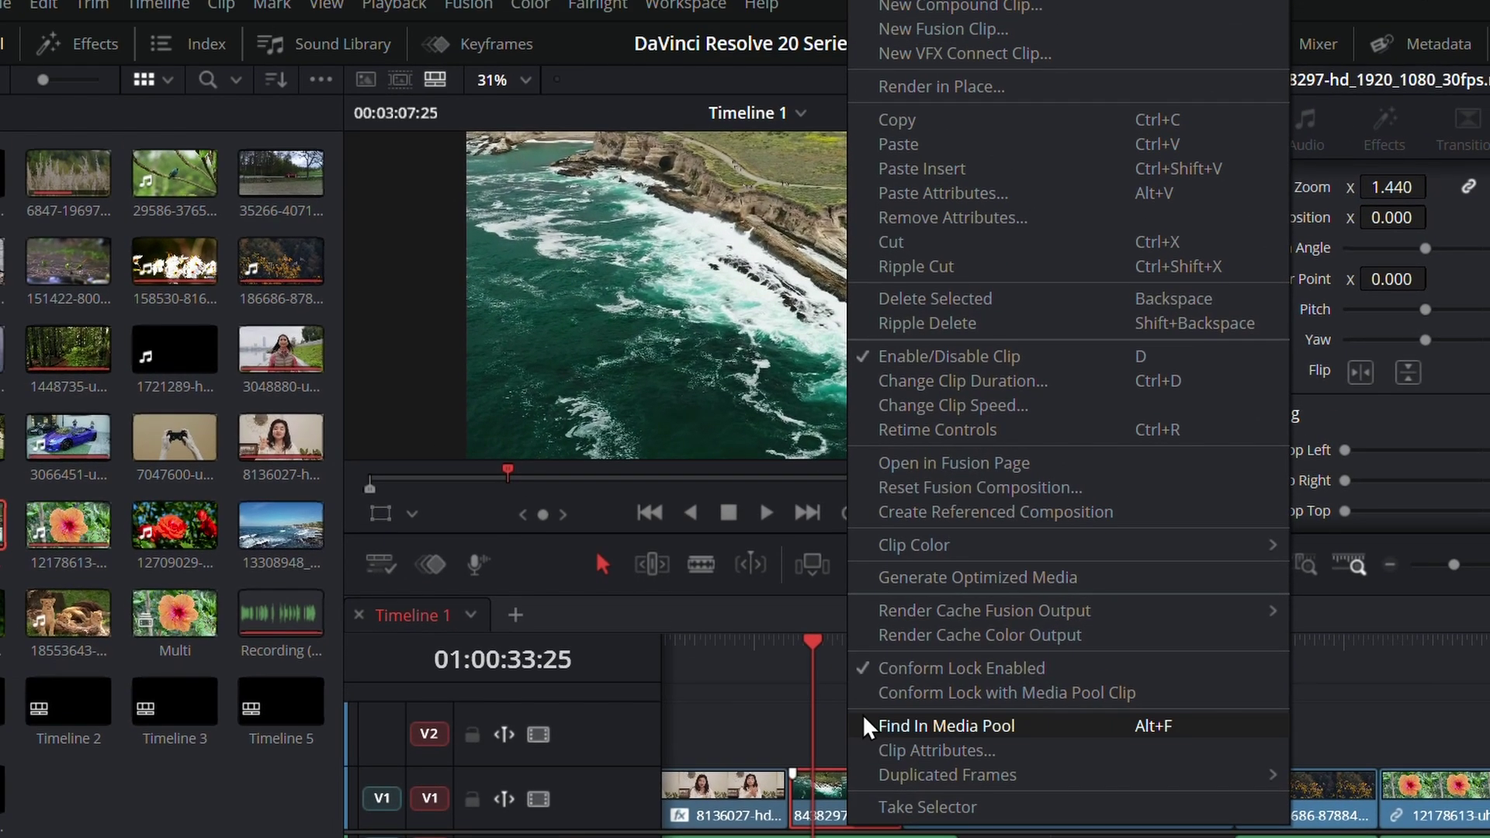
click(900, 122)
click(1098, 807)
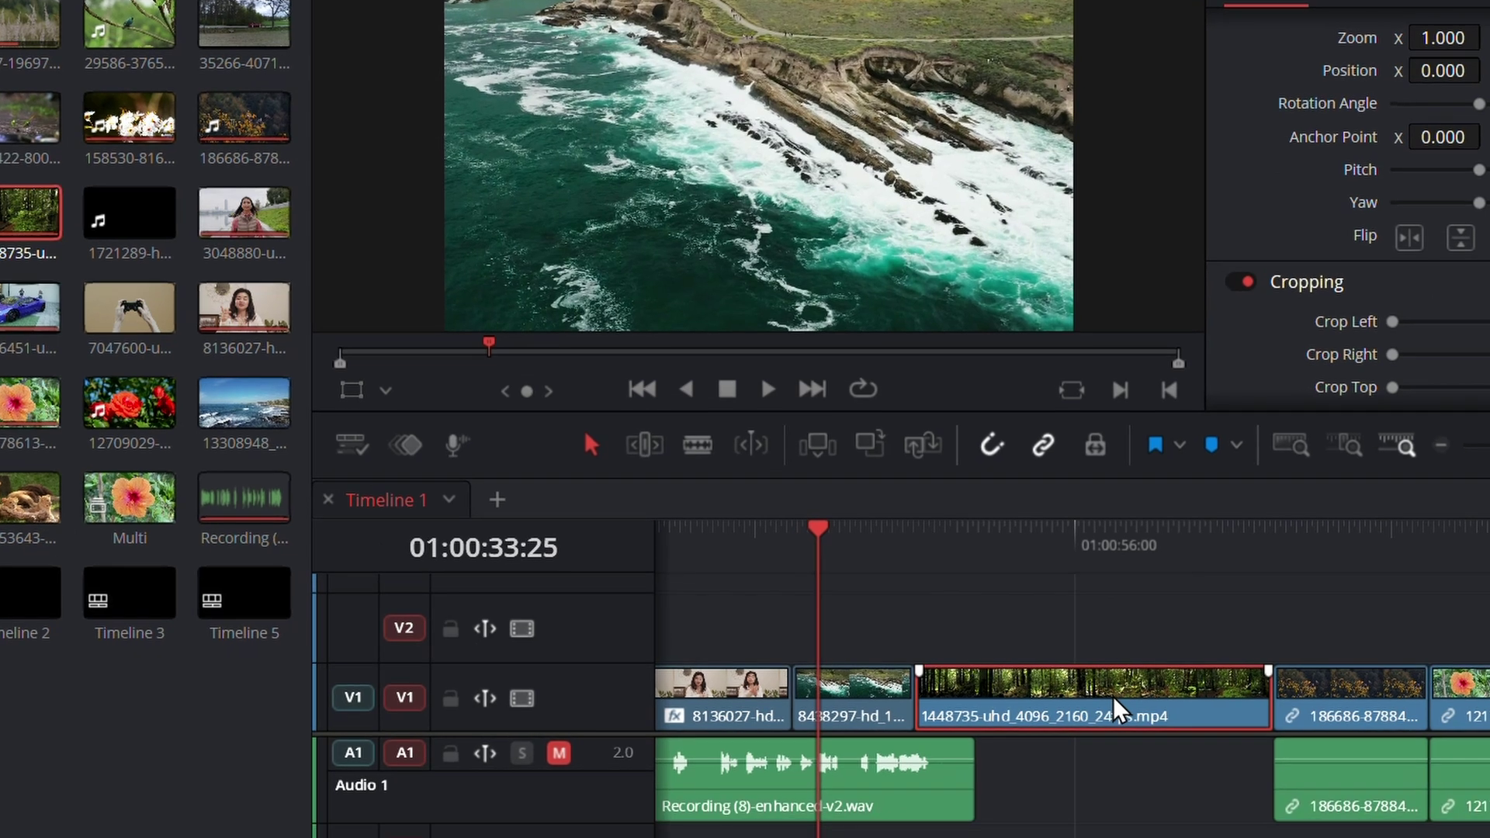
right_click(1102, 754)
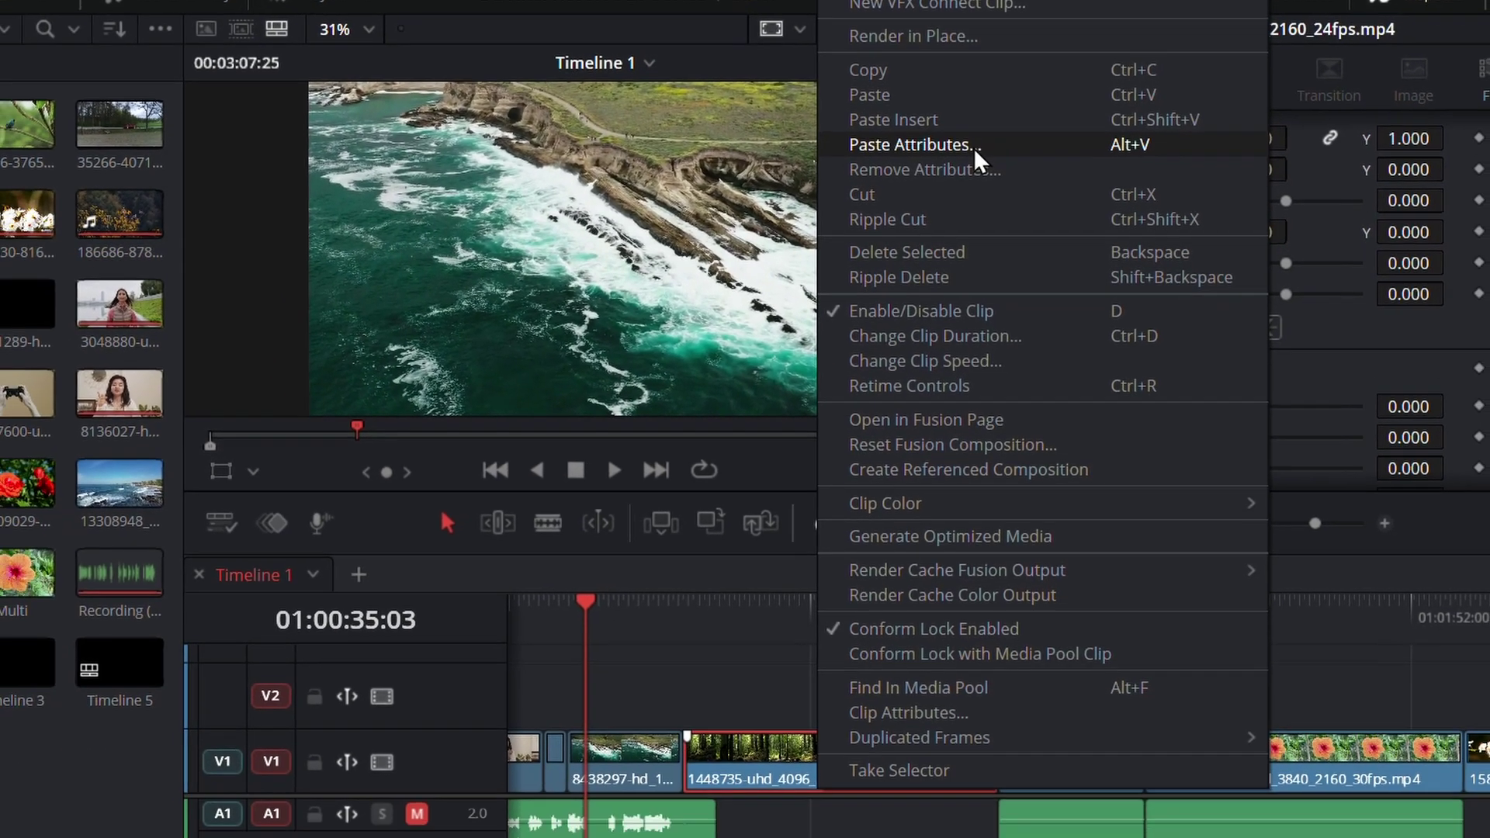
click(964, 240)
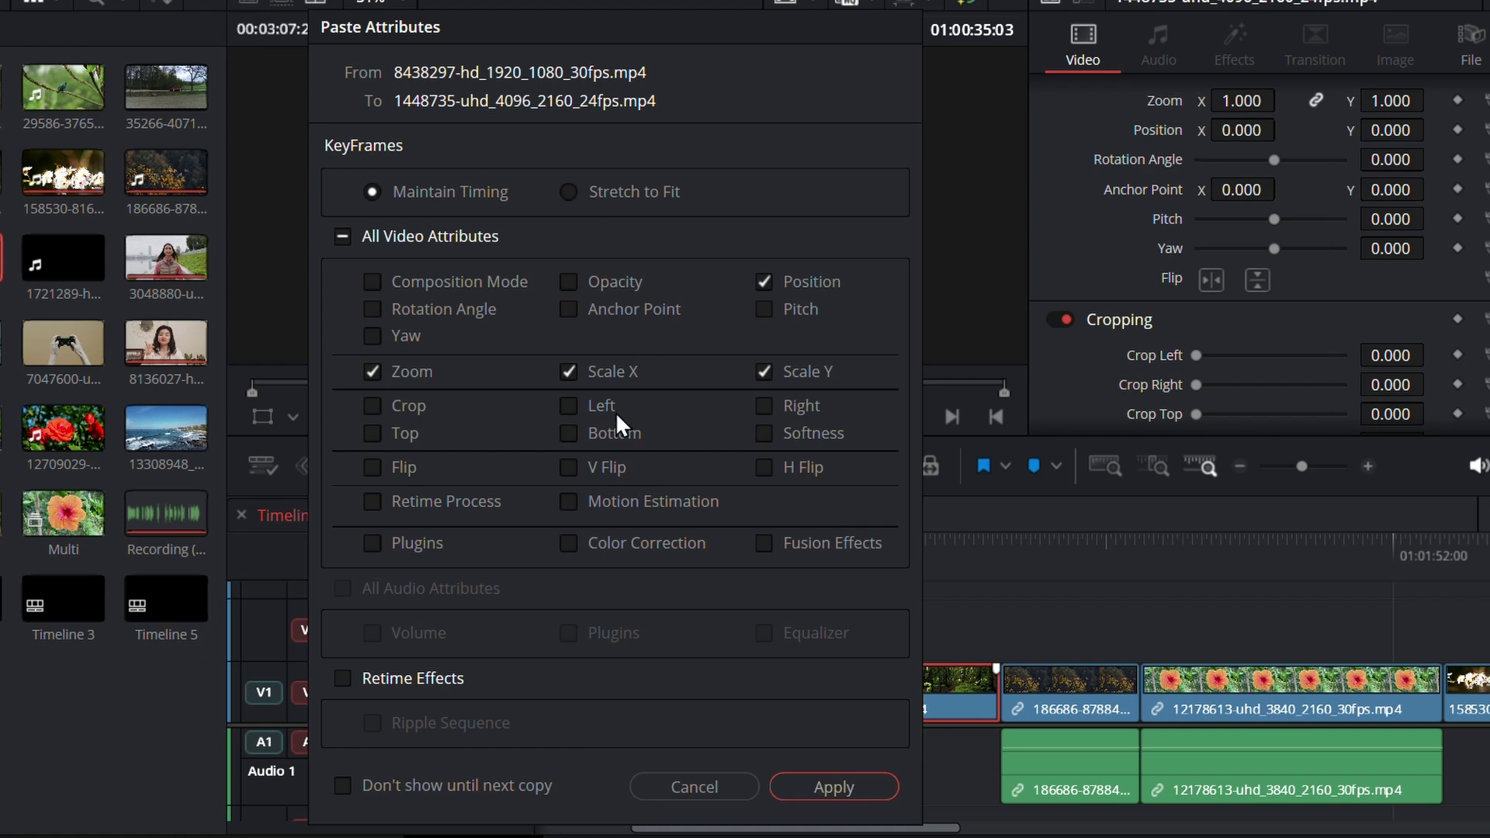
click(343, 235)
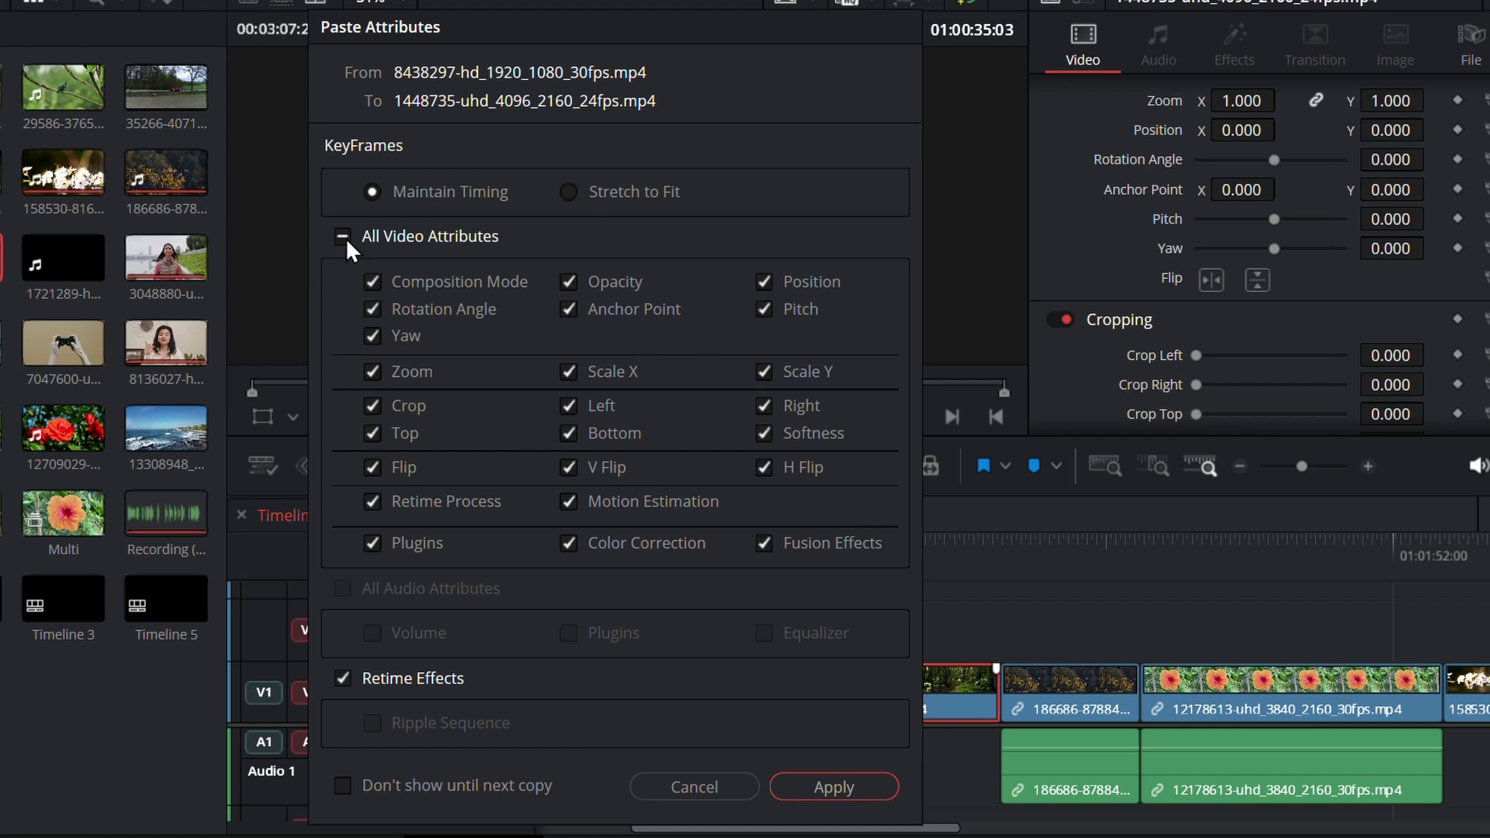
click(854, 785)
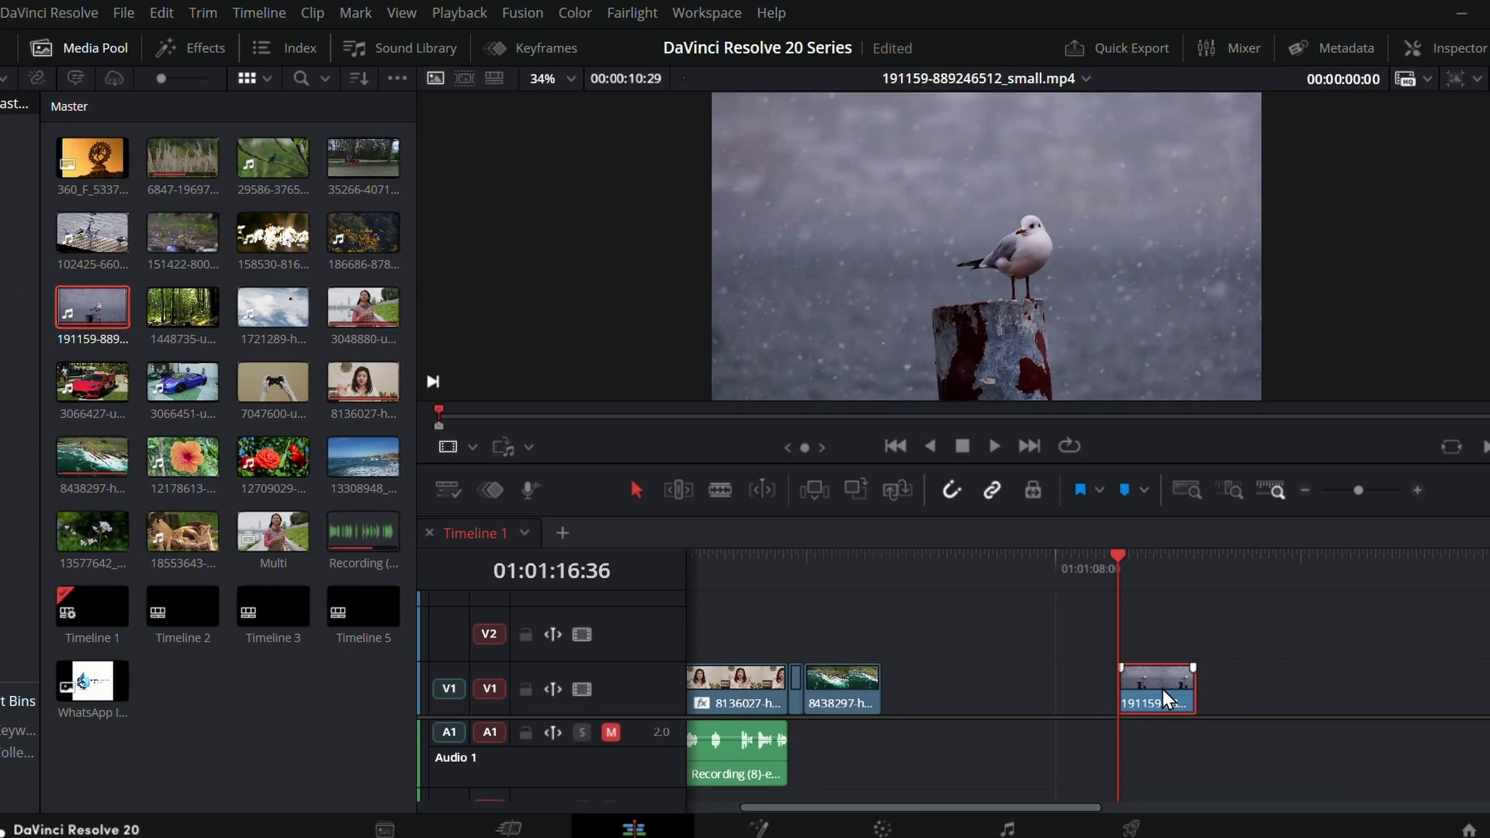
Step: Add only the audio of the 191159 seagull clip from the source viewer to track A1, beneath its video at the playhead
mouse_move(1012, 383)
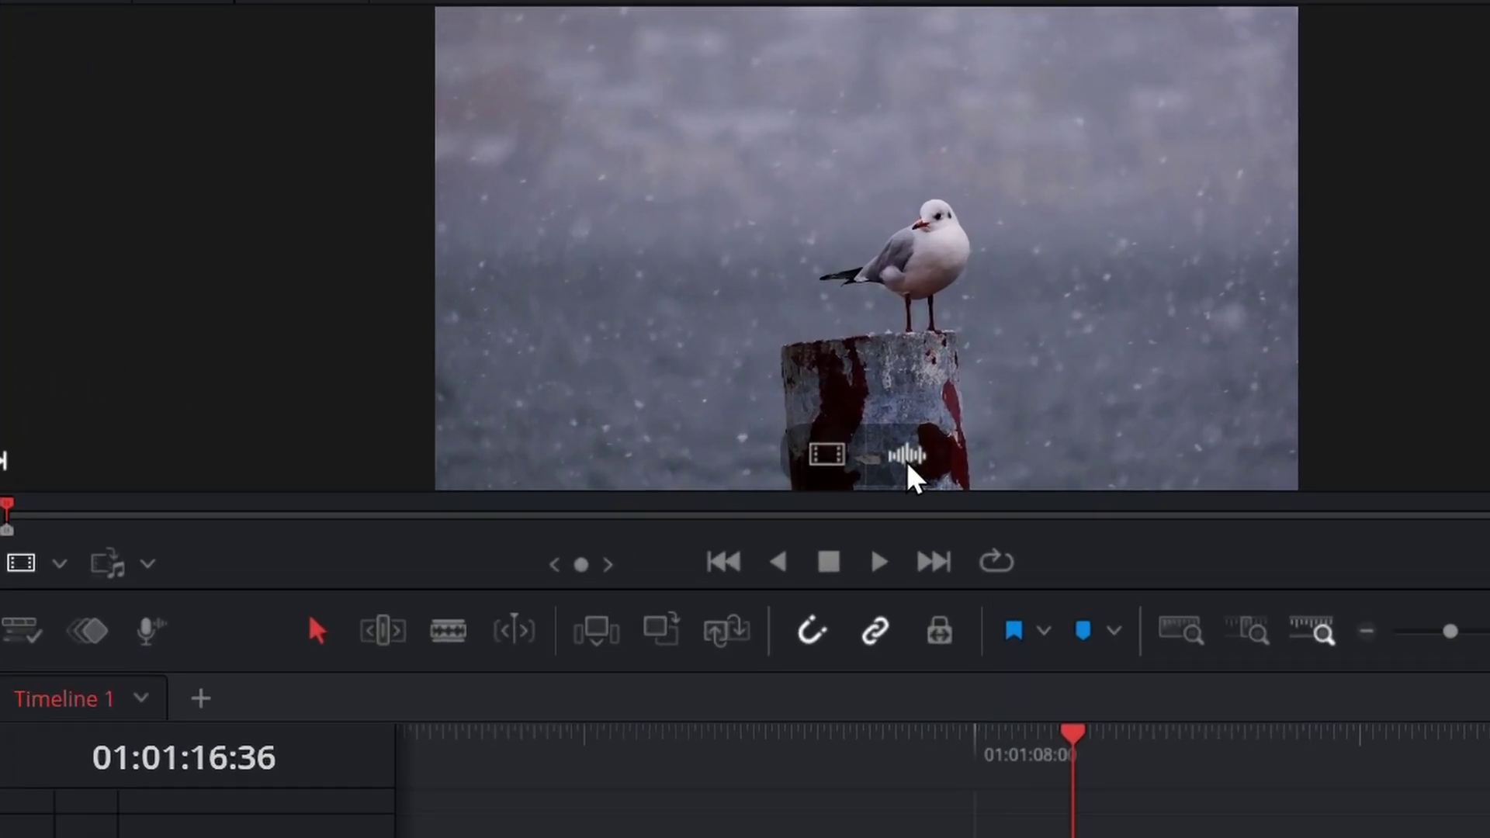
drag(906, 461, 1095, 709)
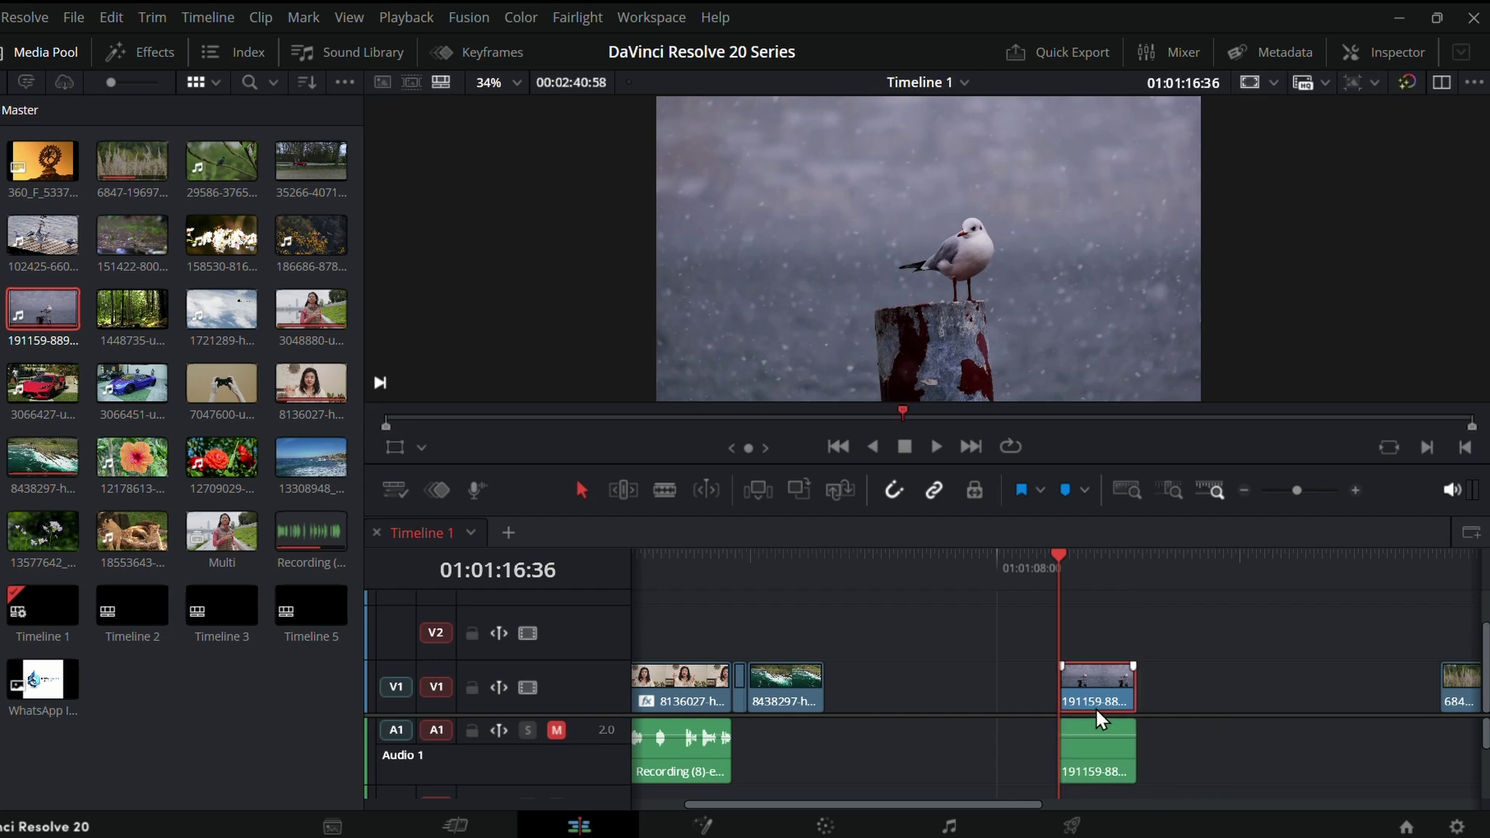